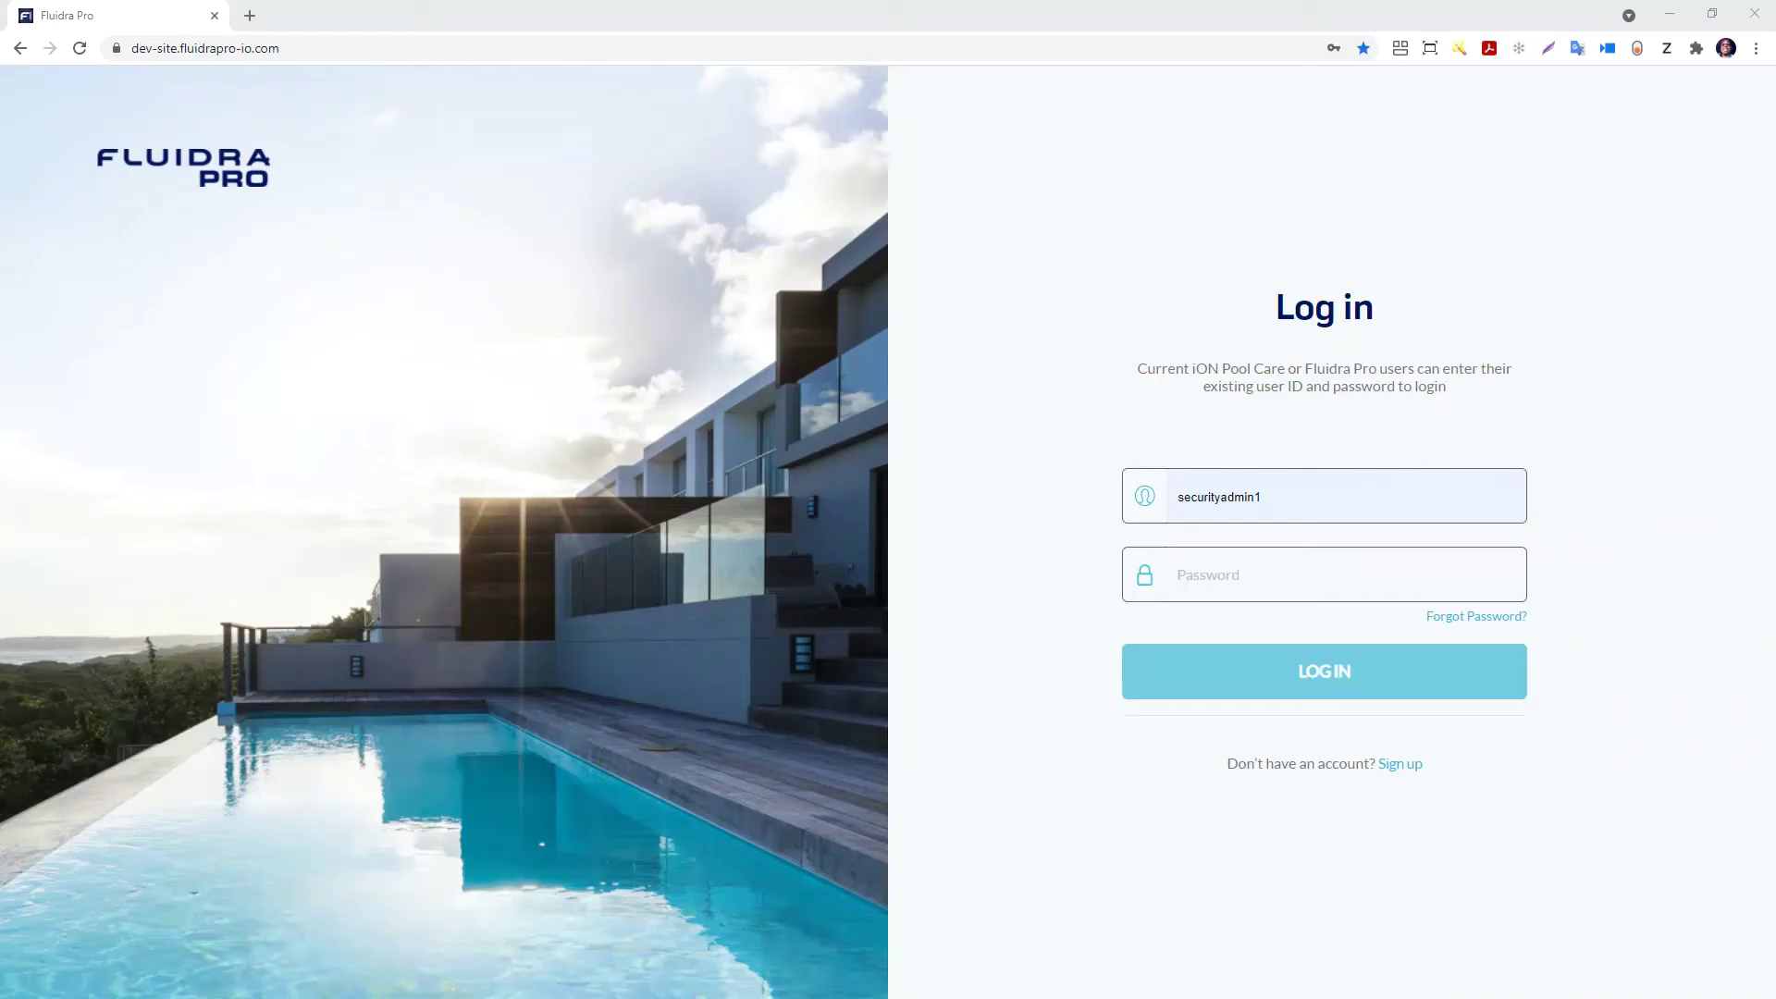
# Log in and show the Schedule's May 2021 monthly calendar.
pyautogui.press('Return')
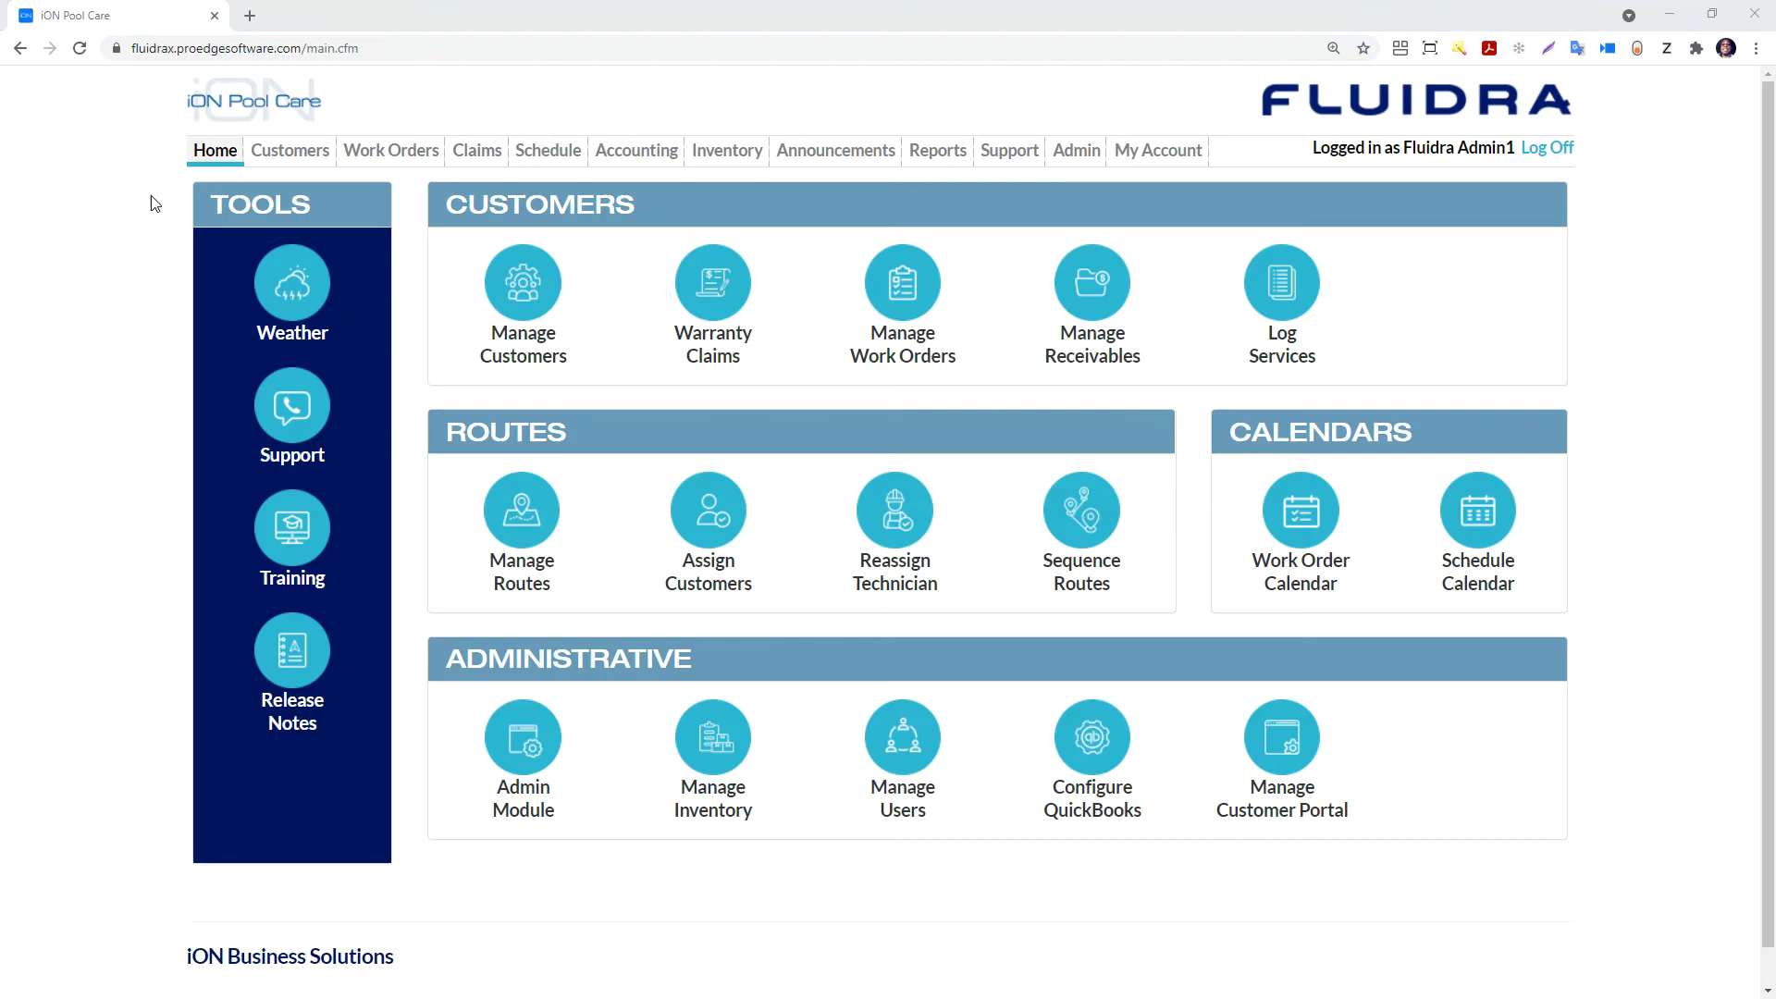
pyautogui.click(536, 151)
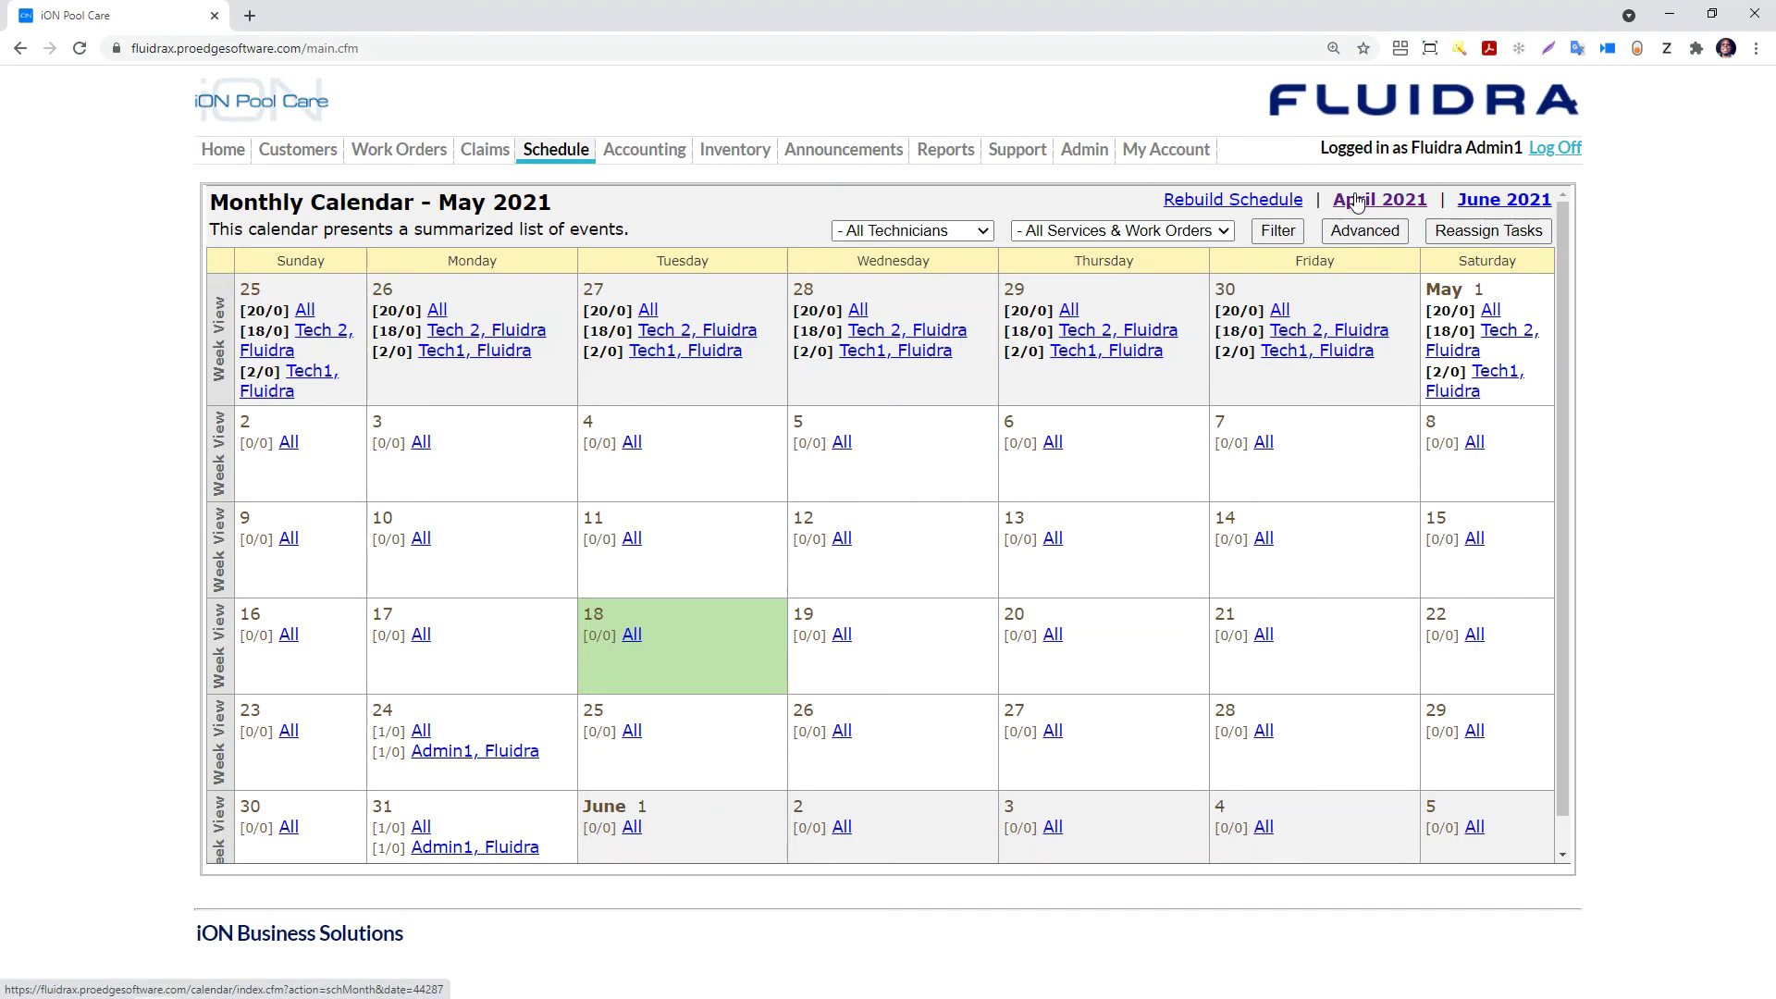
# Switch the schedule calendar from May to April 2021.
pyautogui.click(1356, 201)
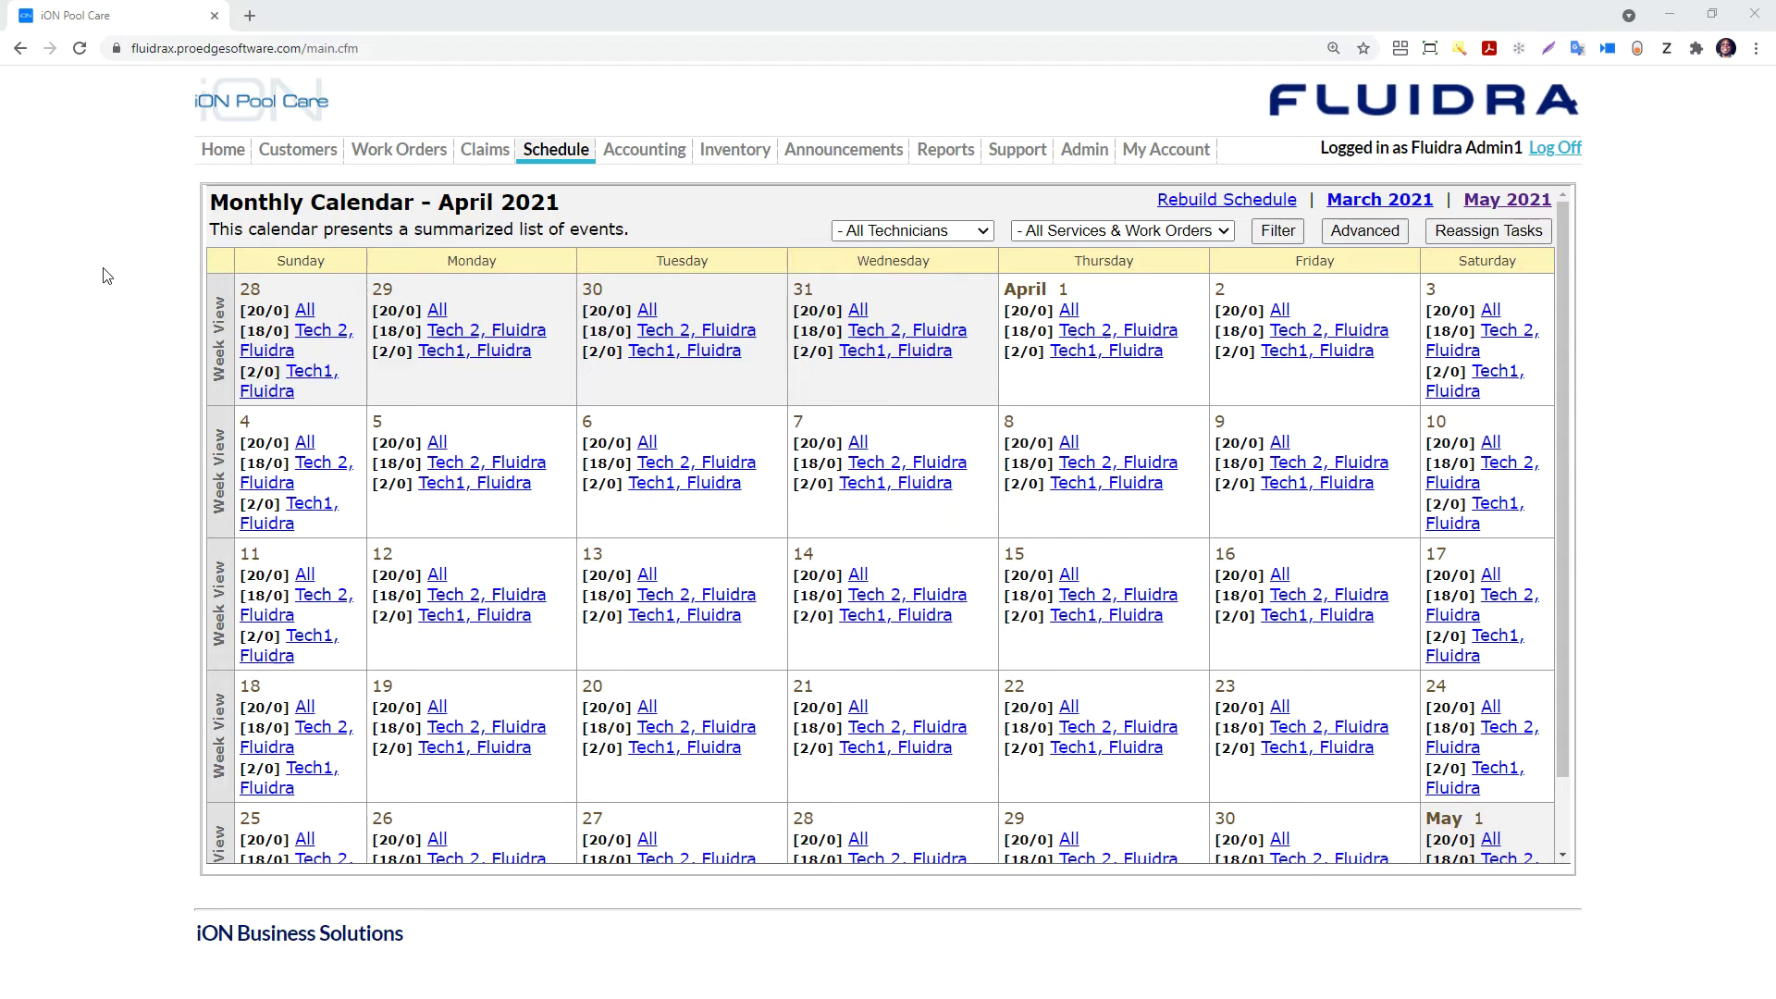
pyautogui.hotkey('alt', 'Left')
pyautogui.click(1369, 204)
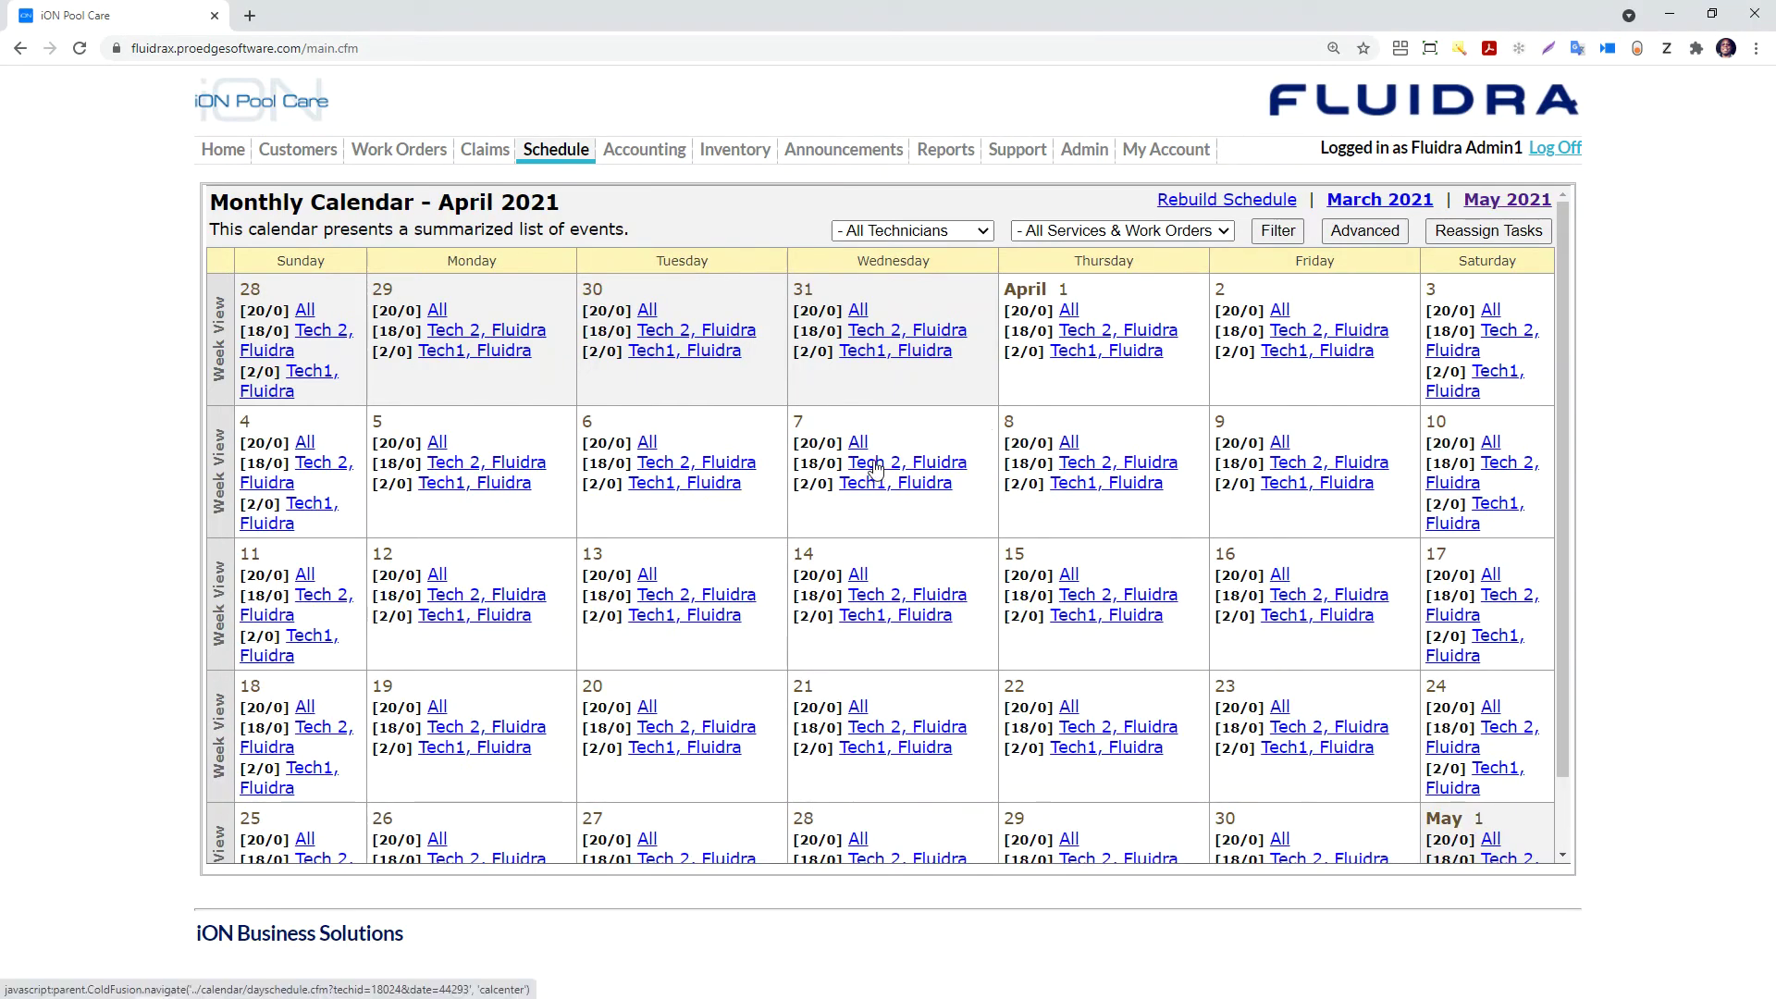
# Highlight the Tech 2 entry and its visit count in the April 7 cell.
pyautogui.tripleClick(809, 464)
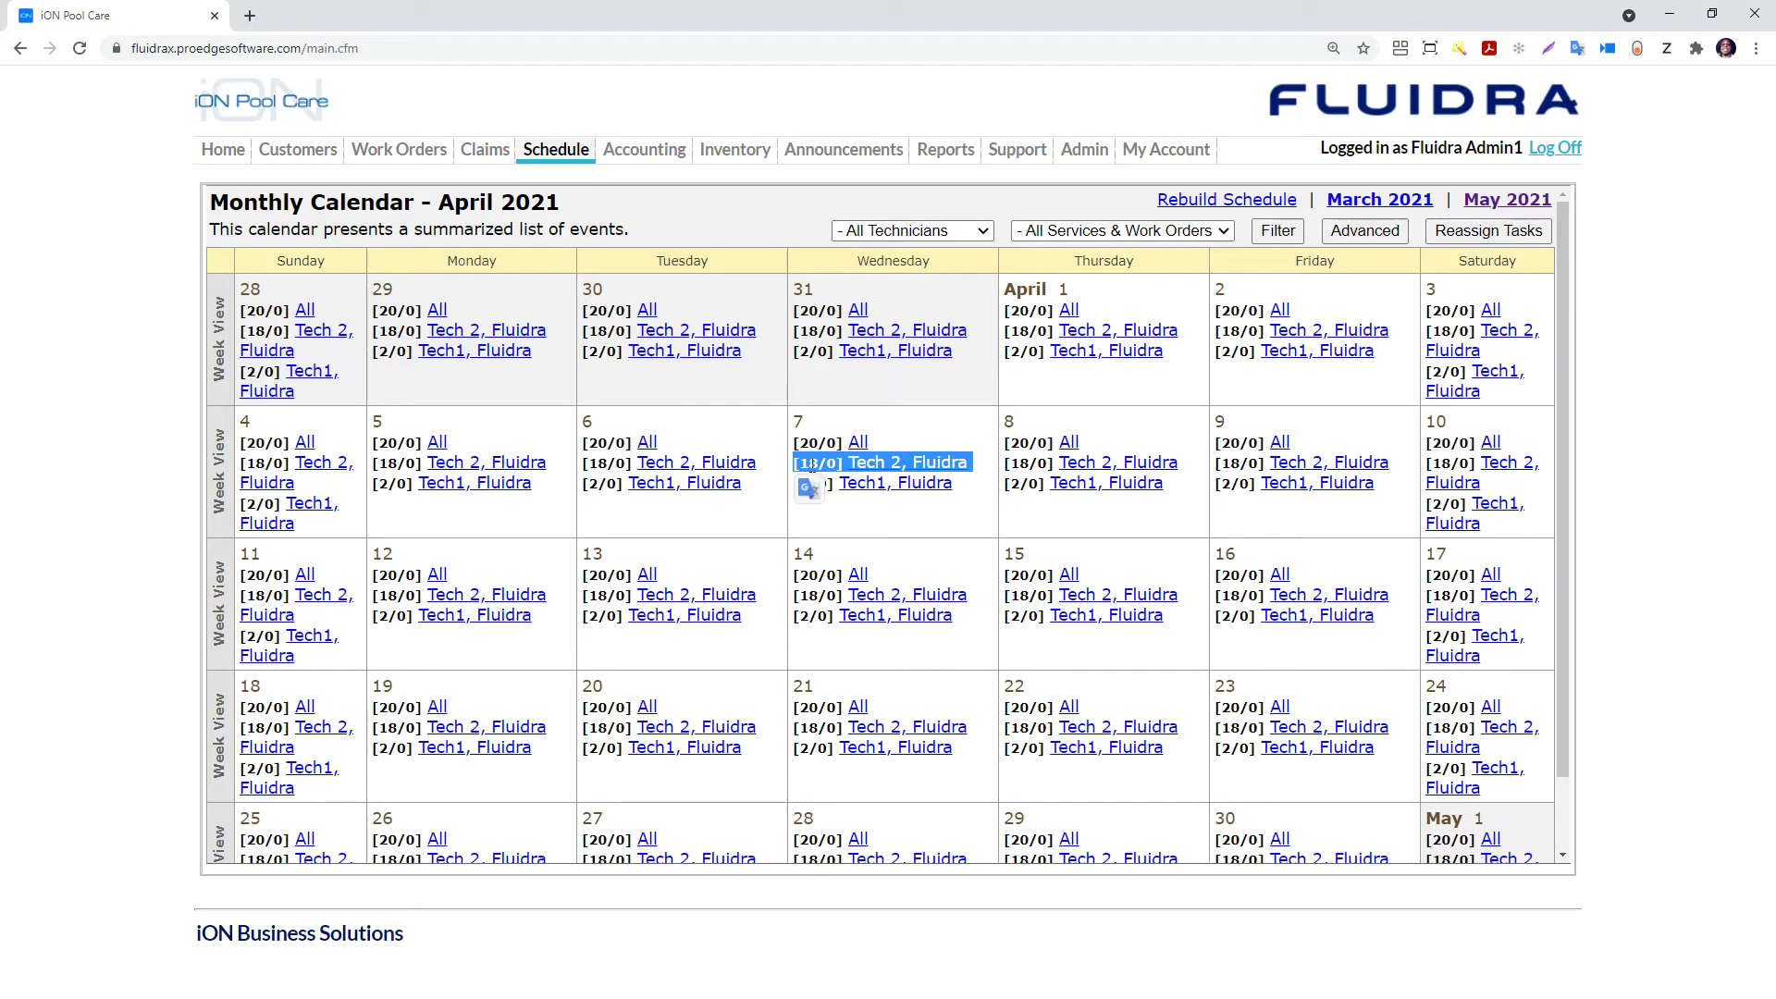
pyautogui.click(826, 466)
pyautogui.moveTo(809, 463); pyautogui.dragTo(801, 462)
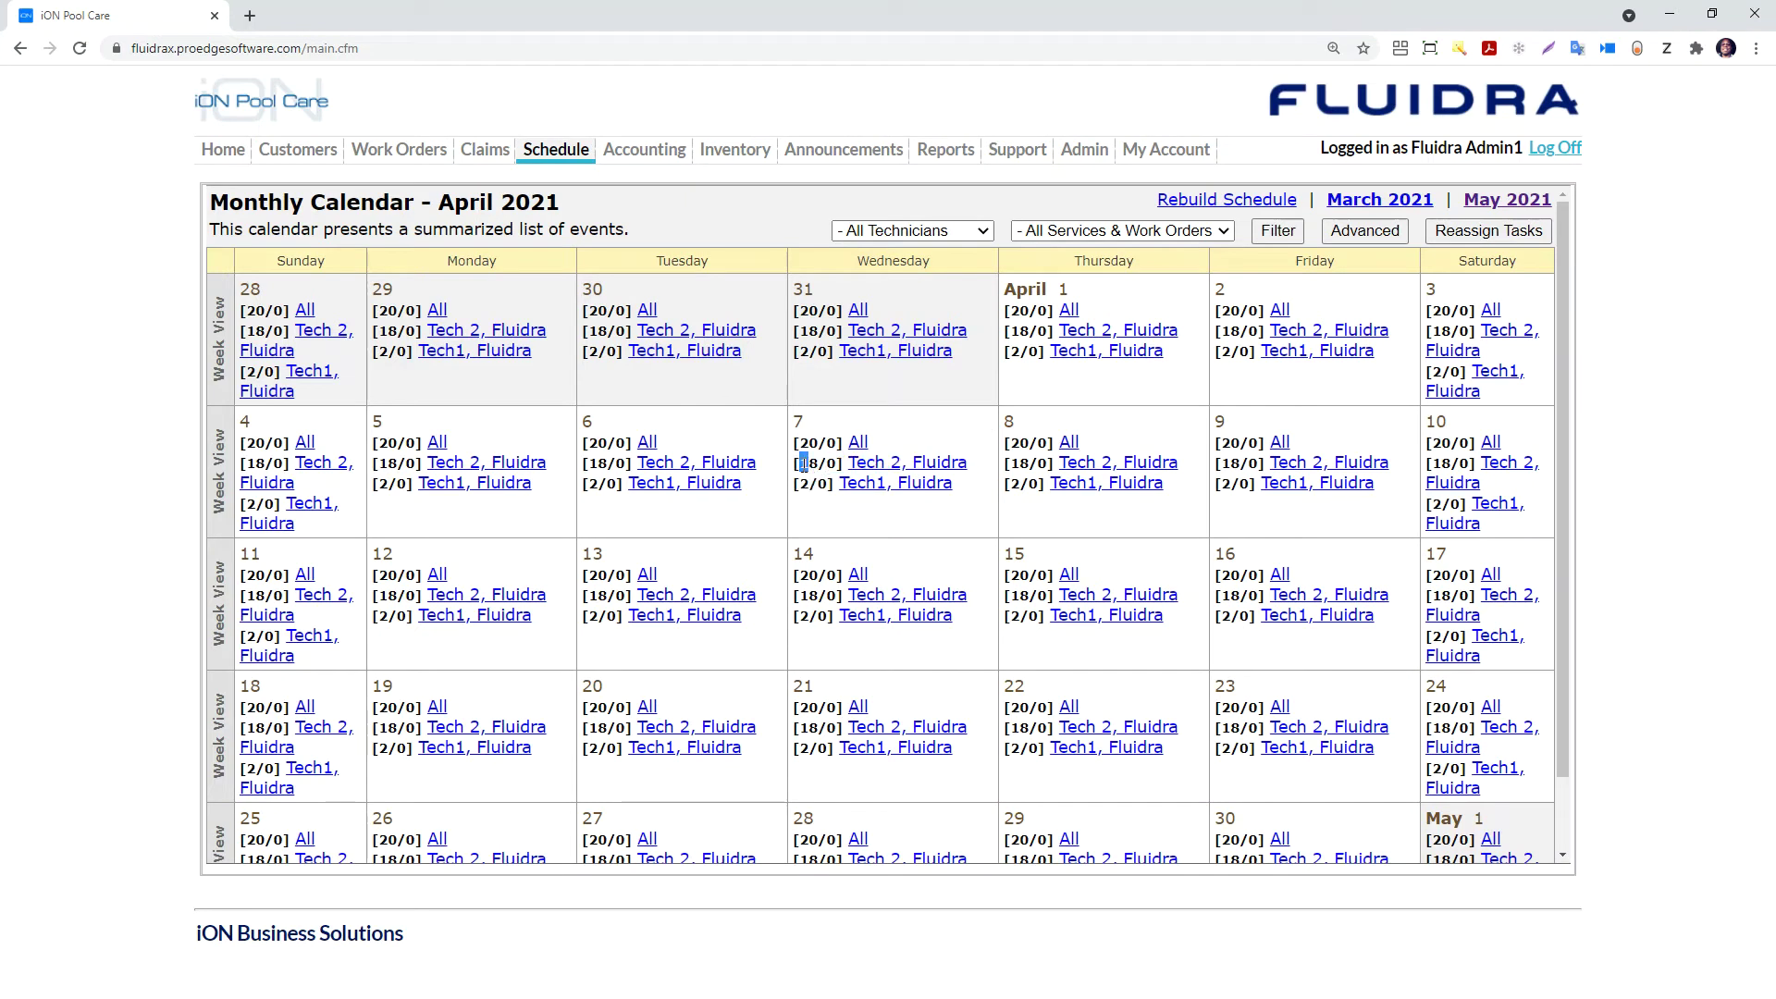
pyautogui.doubleClick(831, 466)
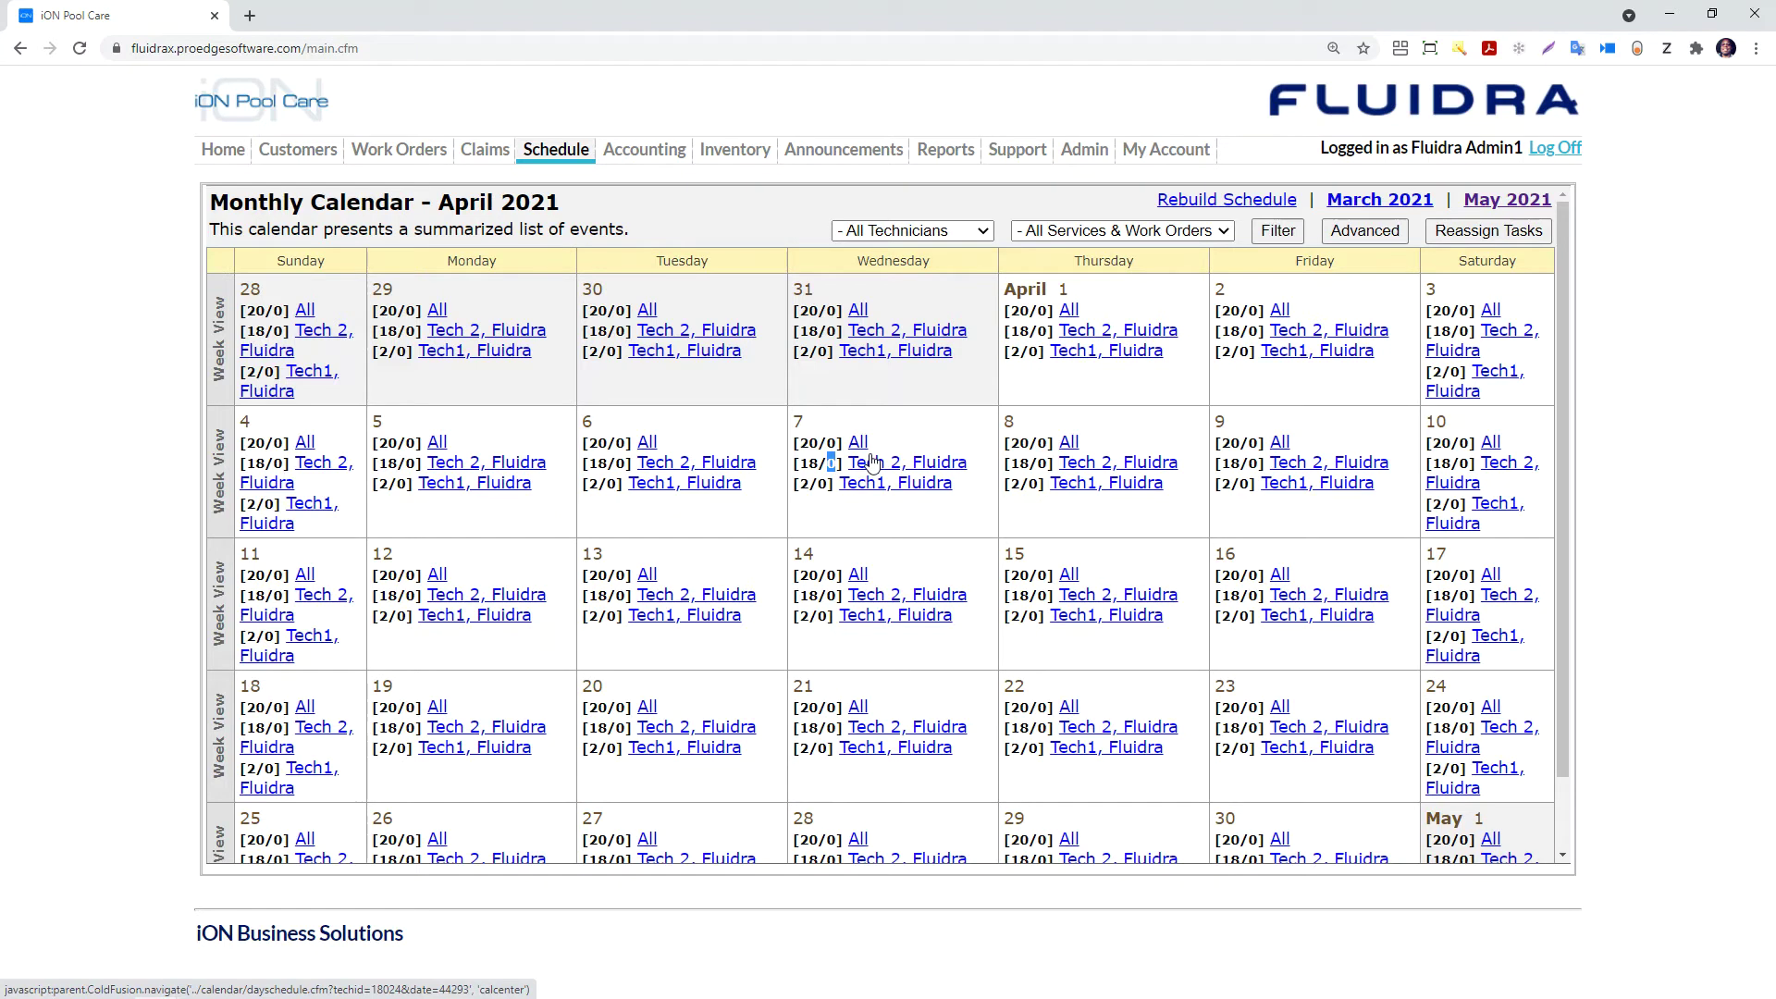
# Review Tech 2's April 7 activity list, then go back to the April 2021 calendar.
pyautogui.click(872, 463)
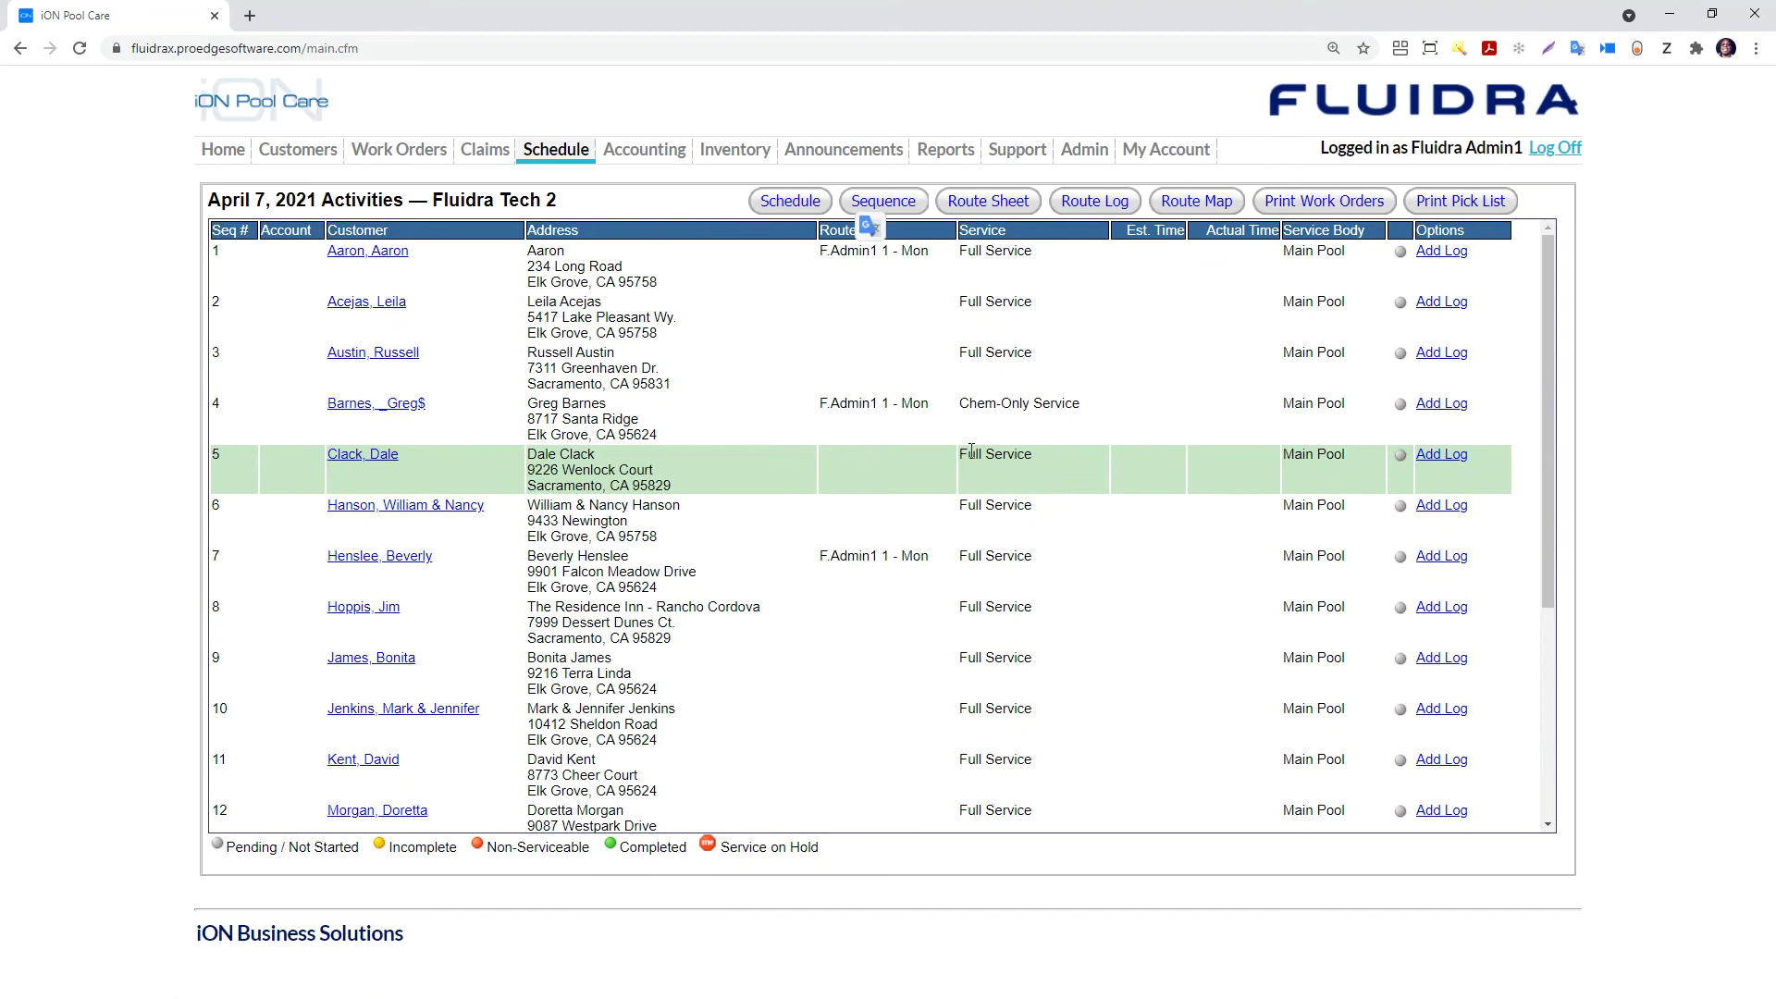
pyautogui.scroll(-5, 971, 451)
pyautogui.scroll(5, 971, 451)
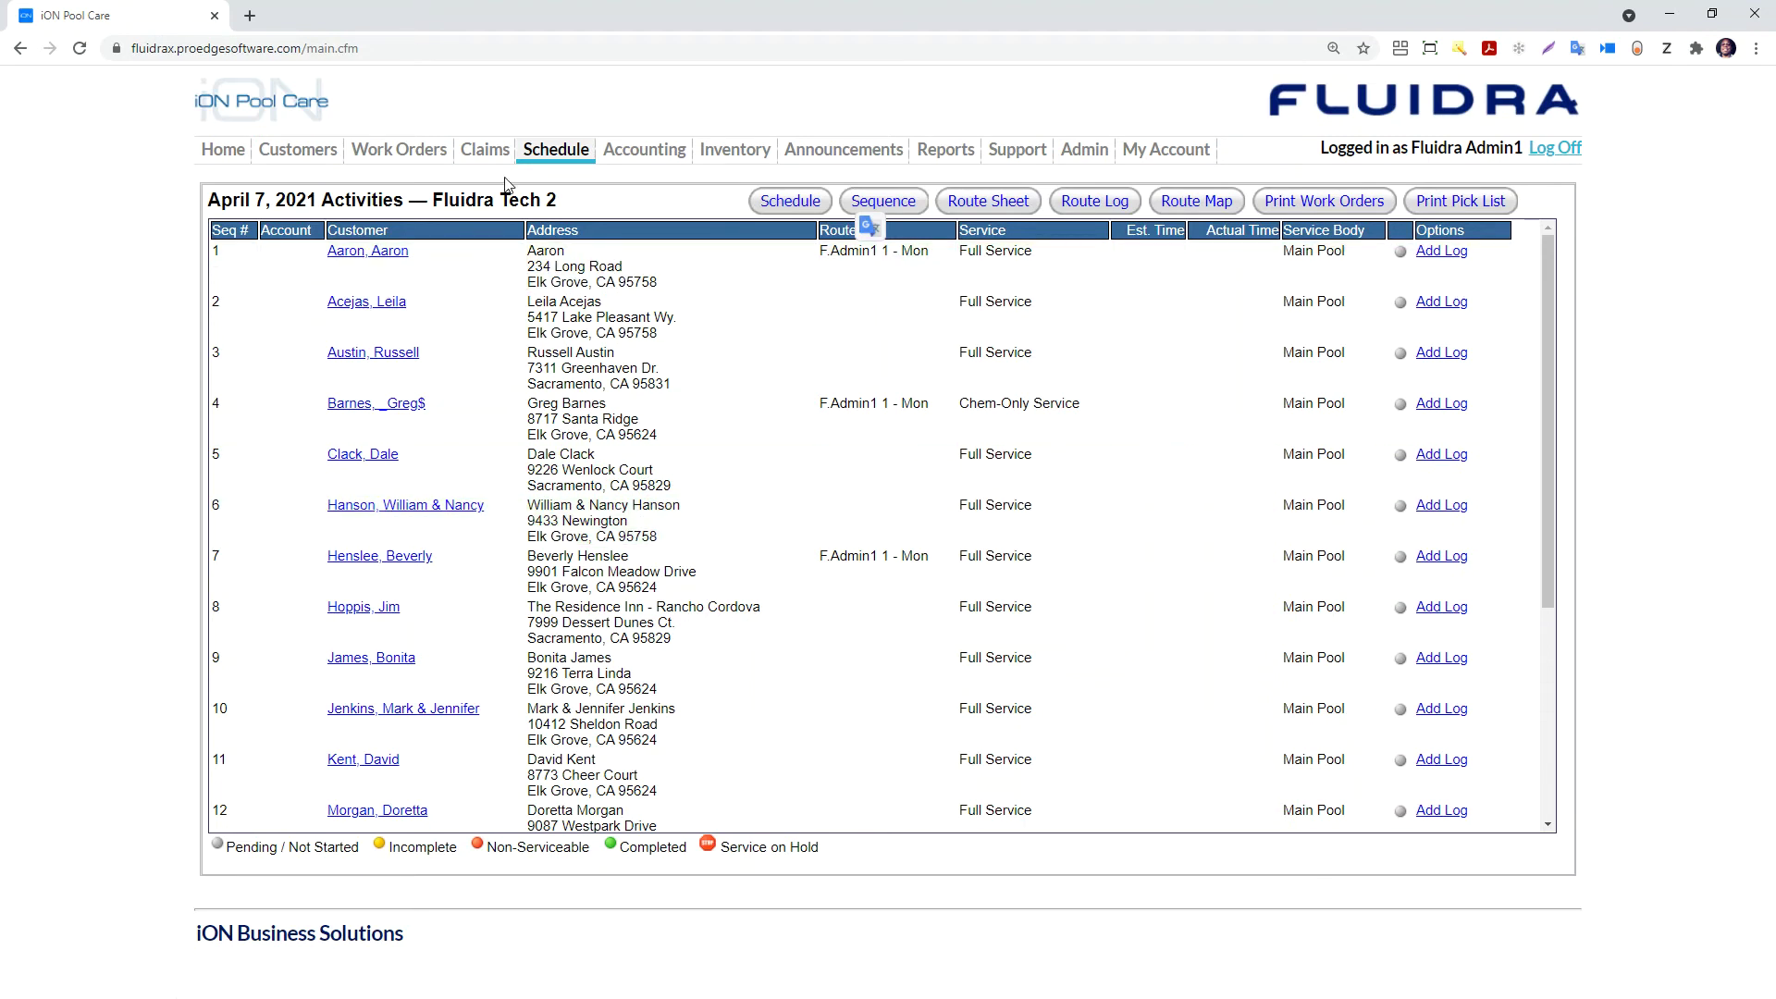
pyautogui.click(552, 149)
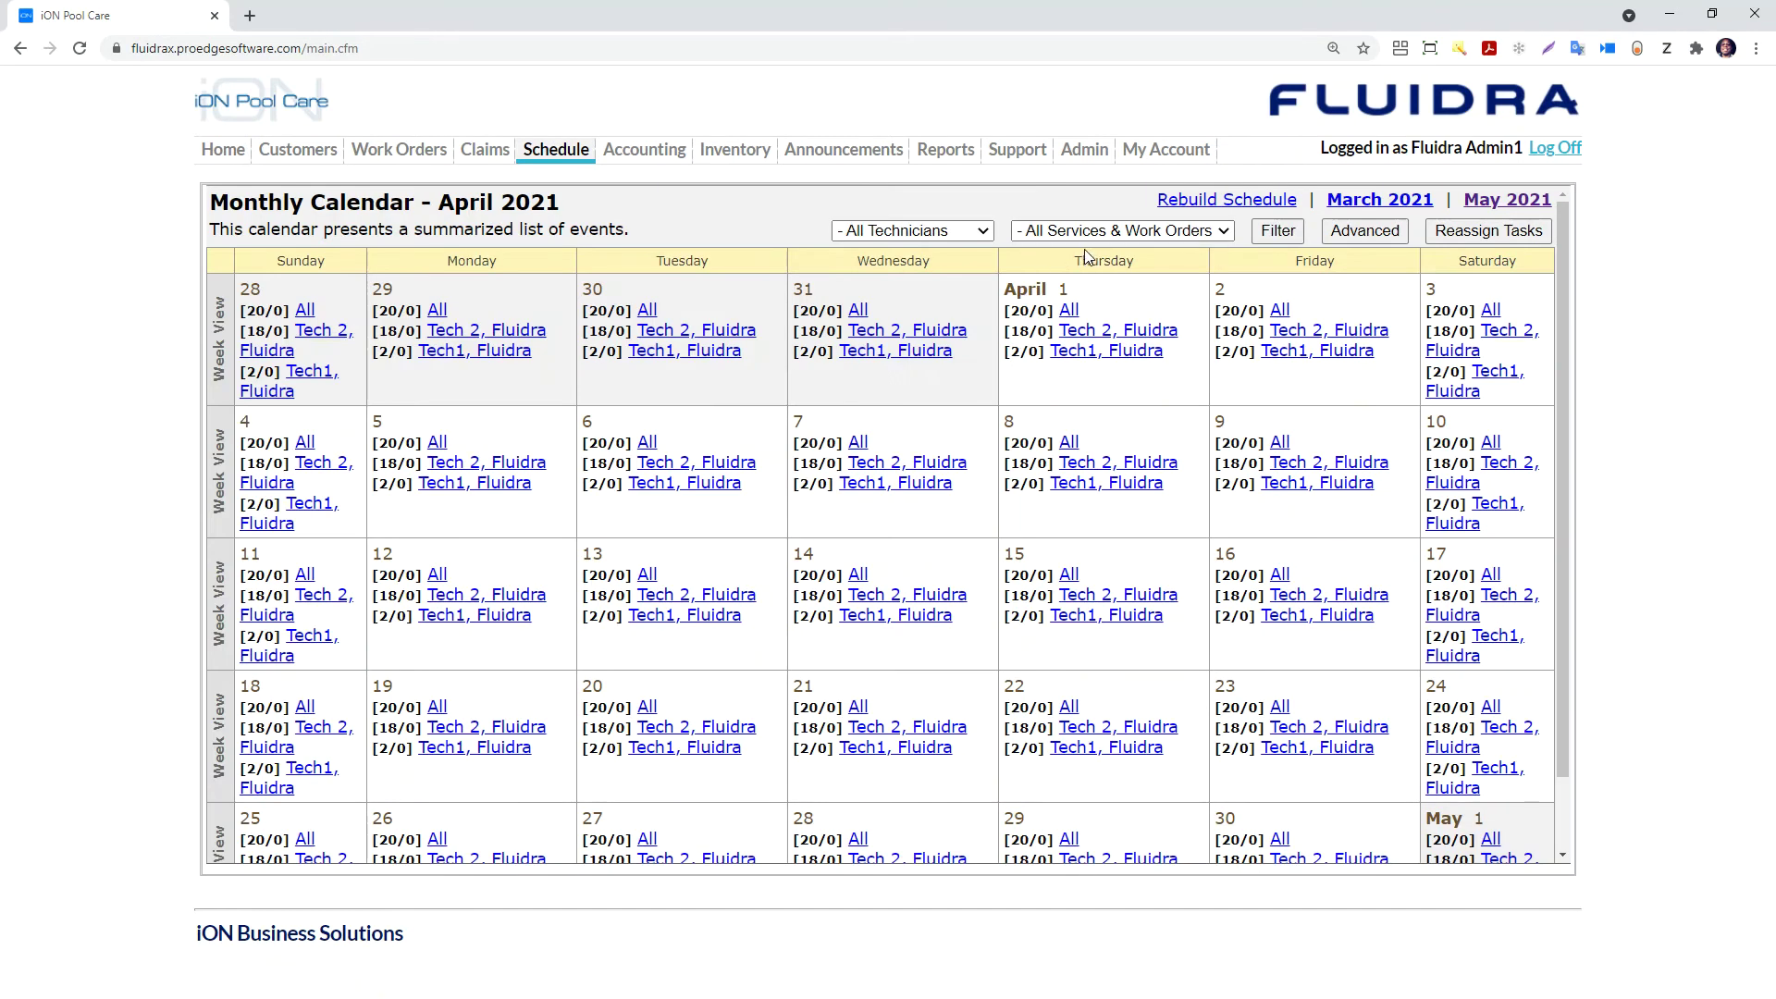
# Browse the technician and service type filter lists, then open Temporary Event Reassignment.
pyautogui.click(969, 234)
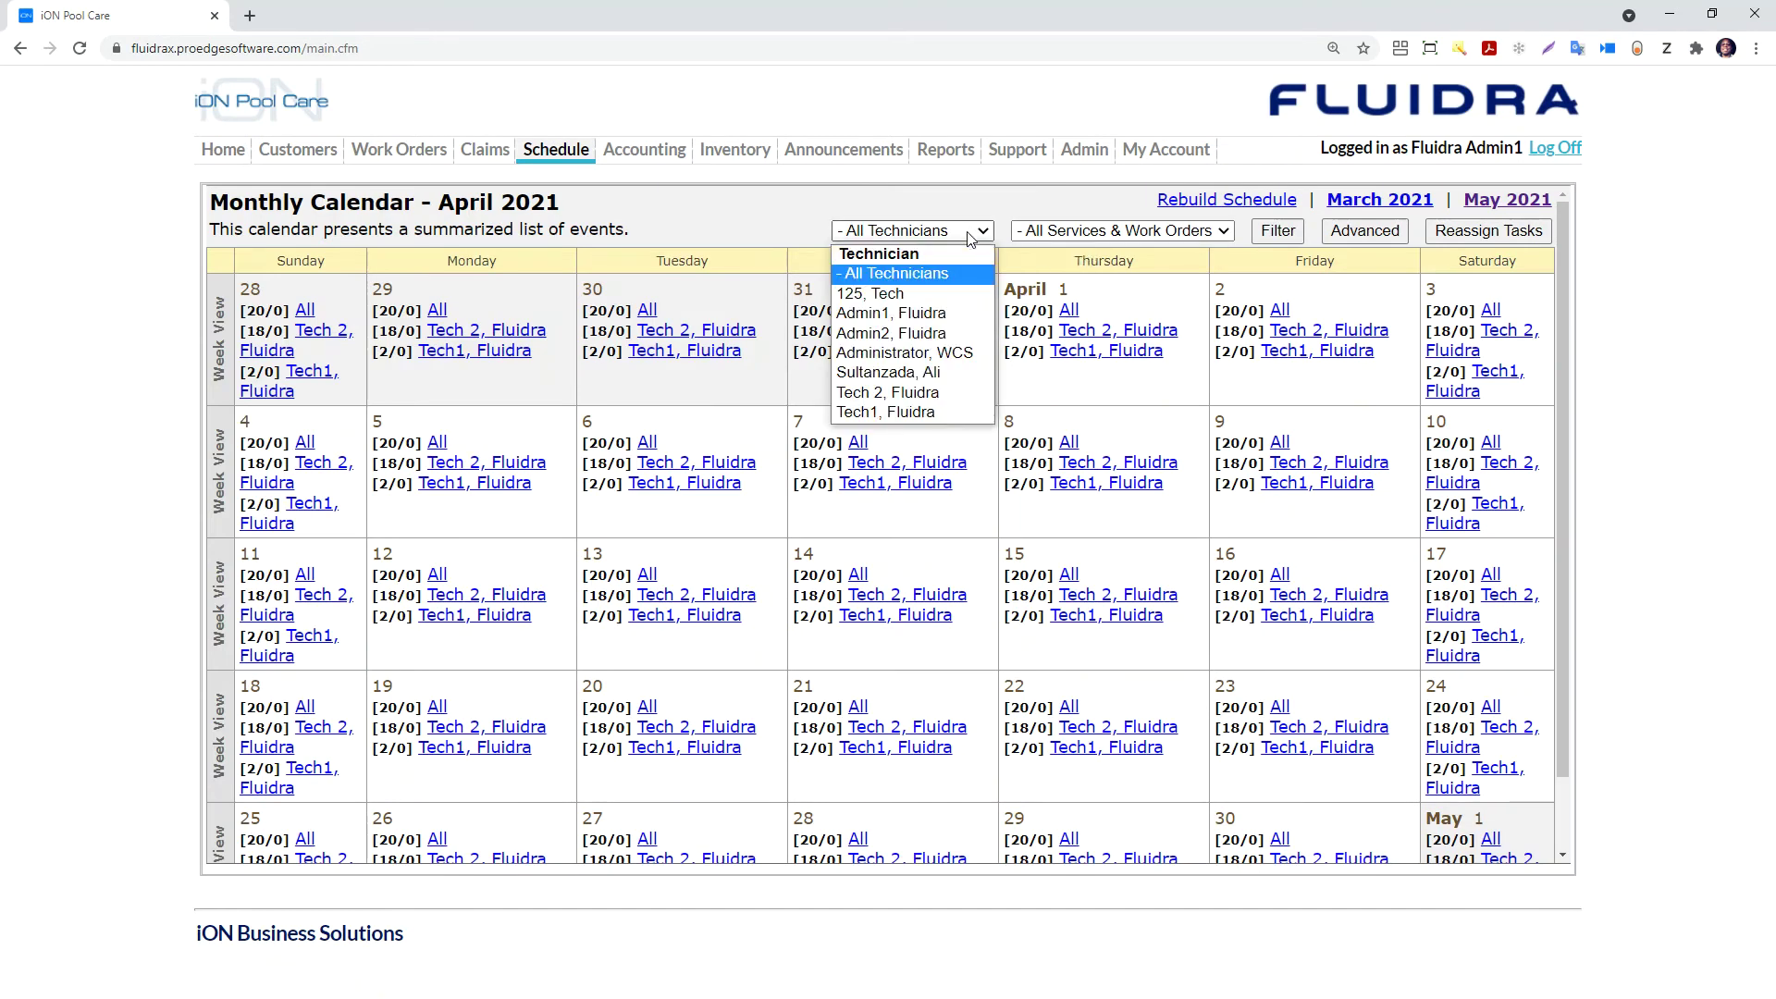
pyautogui.moveTo(1000, 204); pyautogui.dragTo(1078, 231)
pyautogui.click(1078, 231)
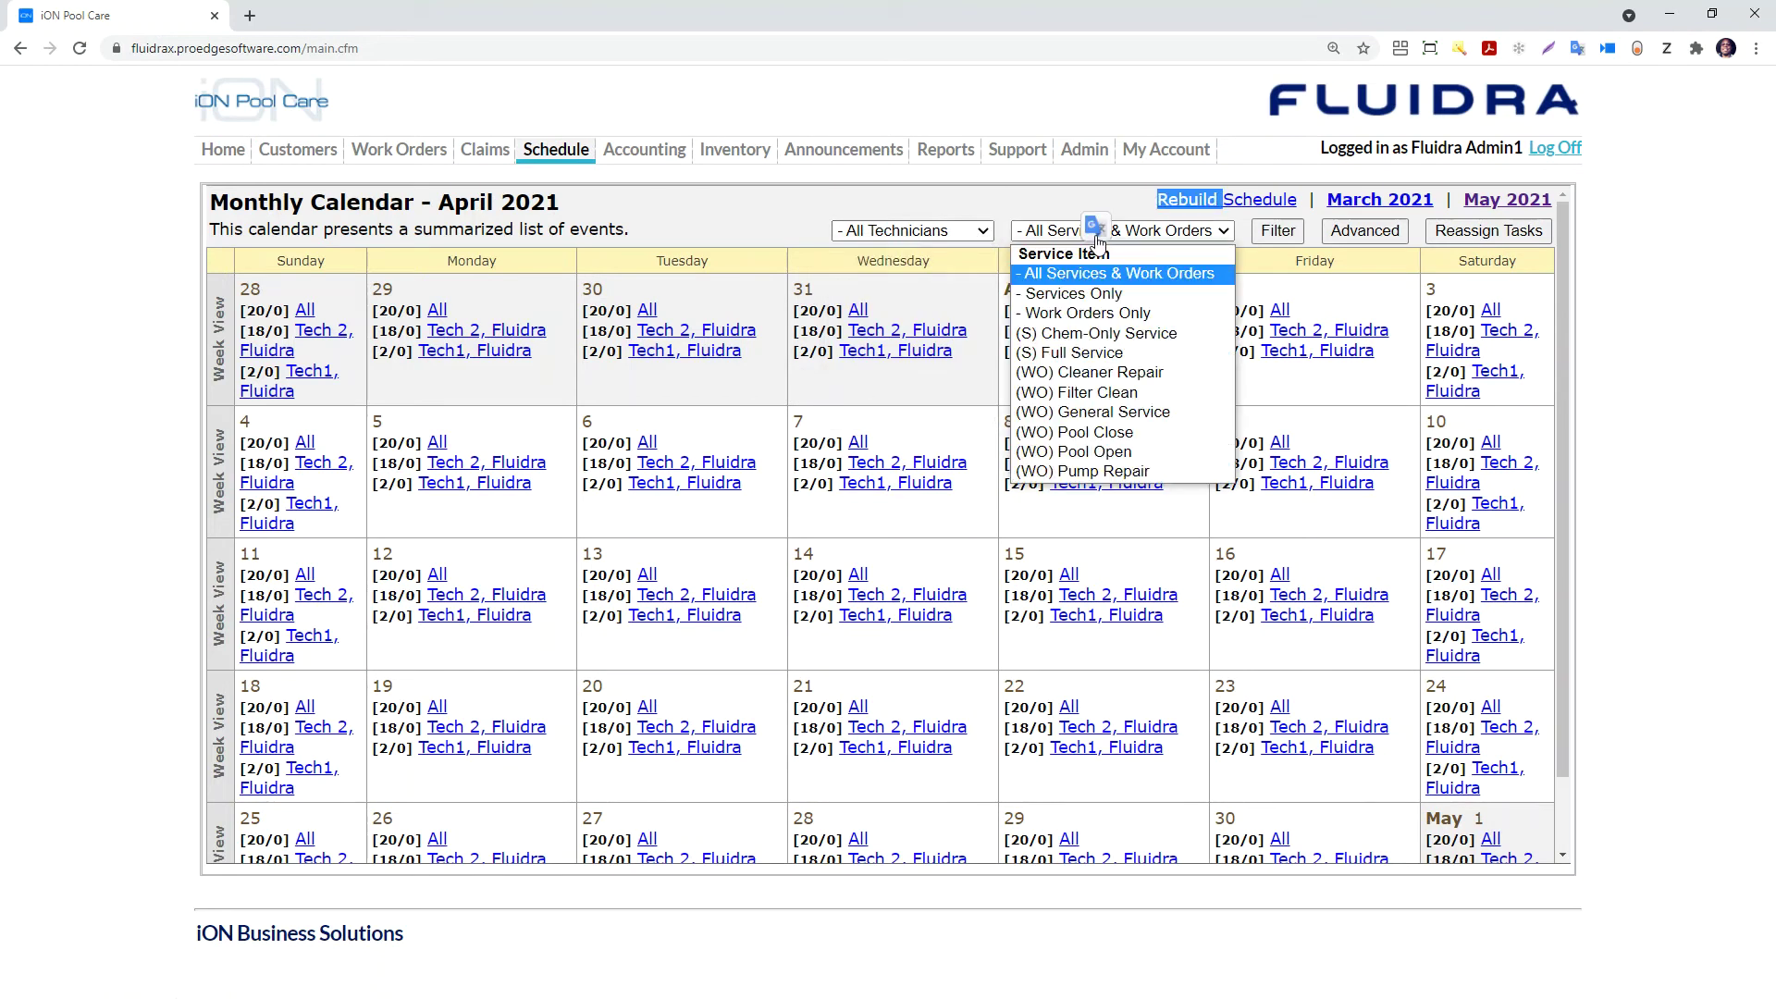
pyautogui.click(1078, 231)
pyautogui.click(1076, 231)
pyautogui.click(1076, 231)
pyautogui.click(1073, 232)
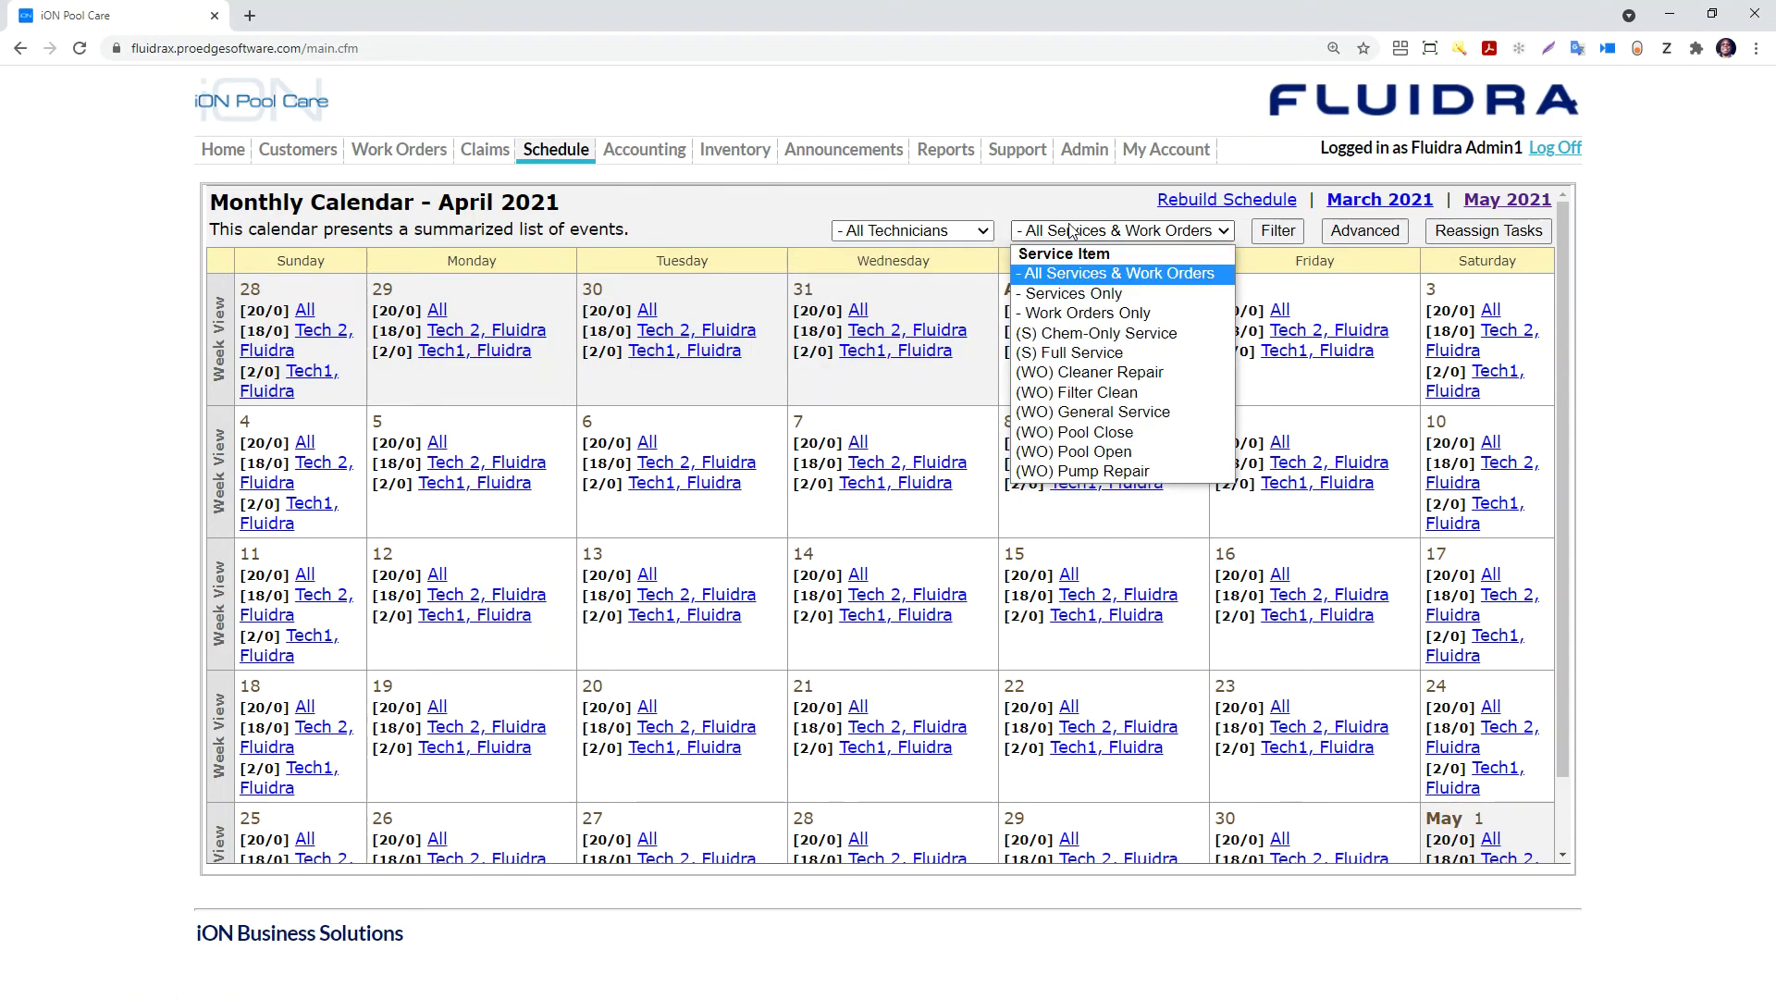
pyautogui.click(1059, 197)
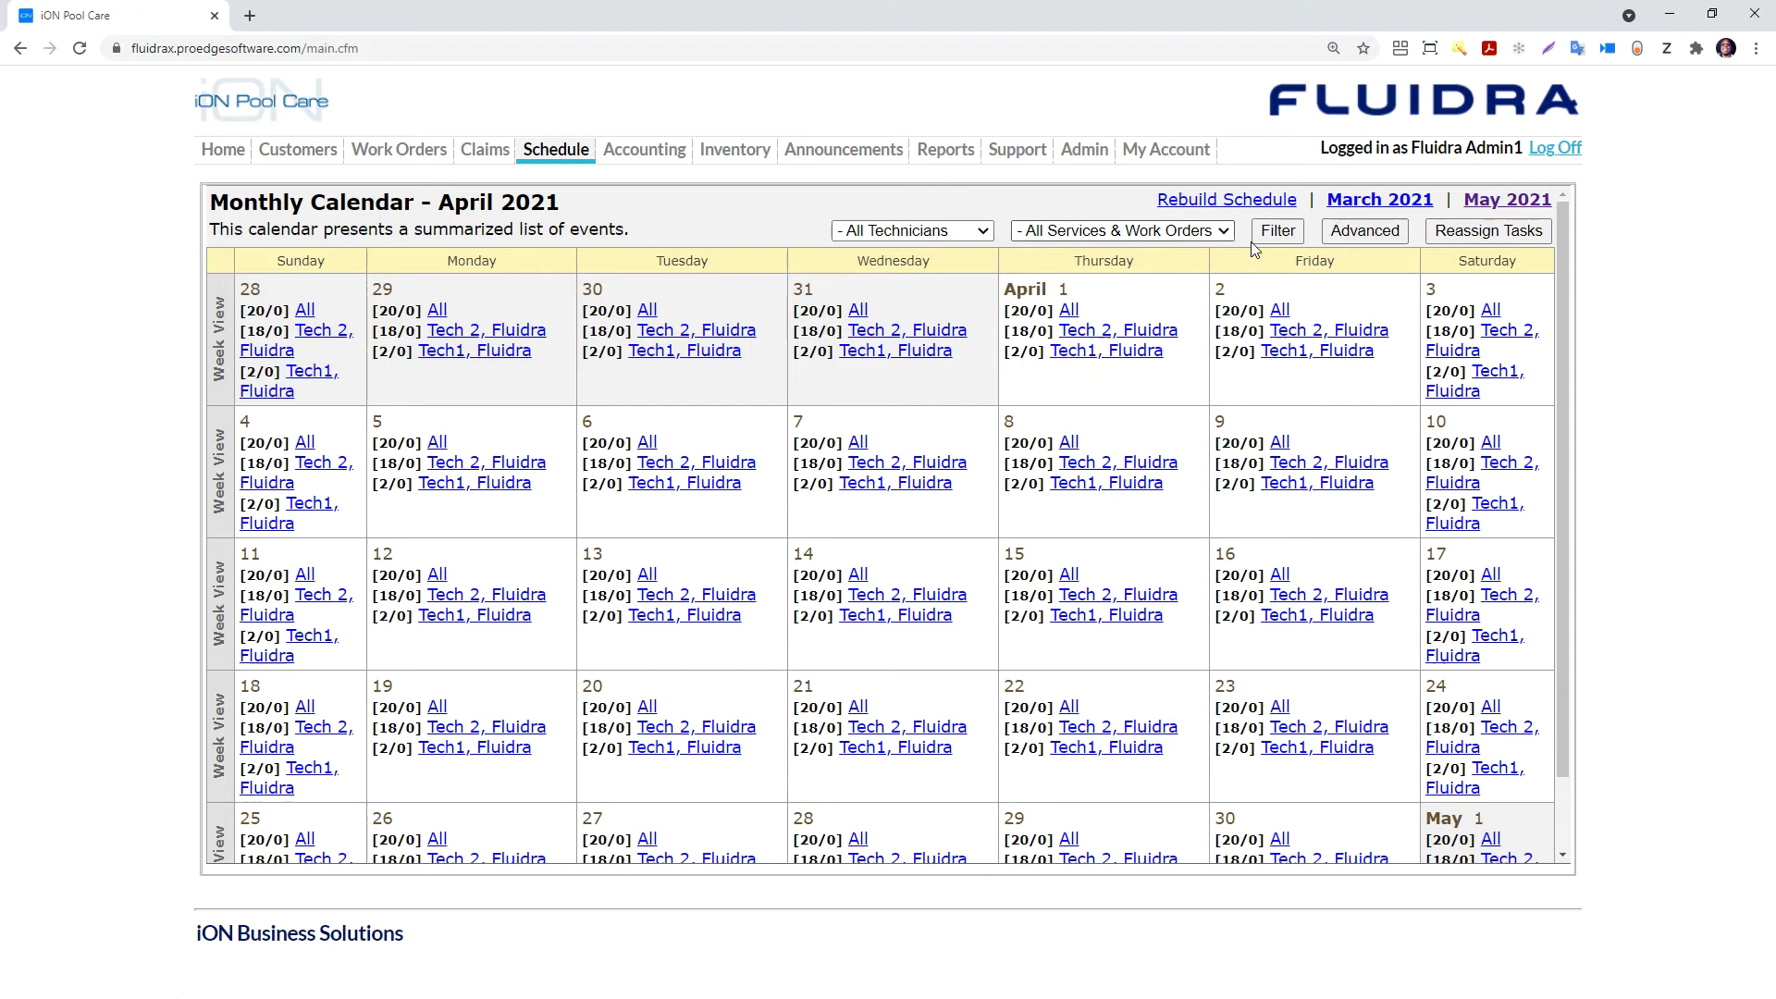
pyautogui.click(1462, 235)
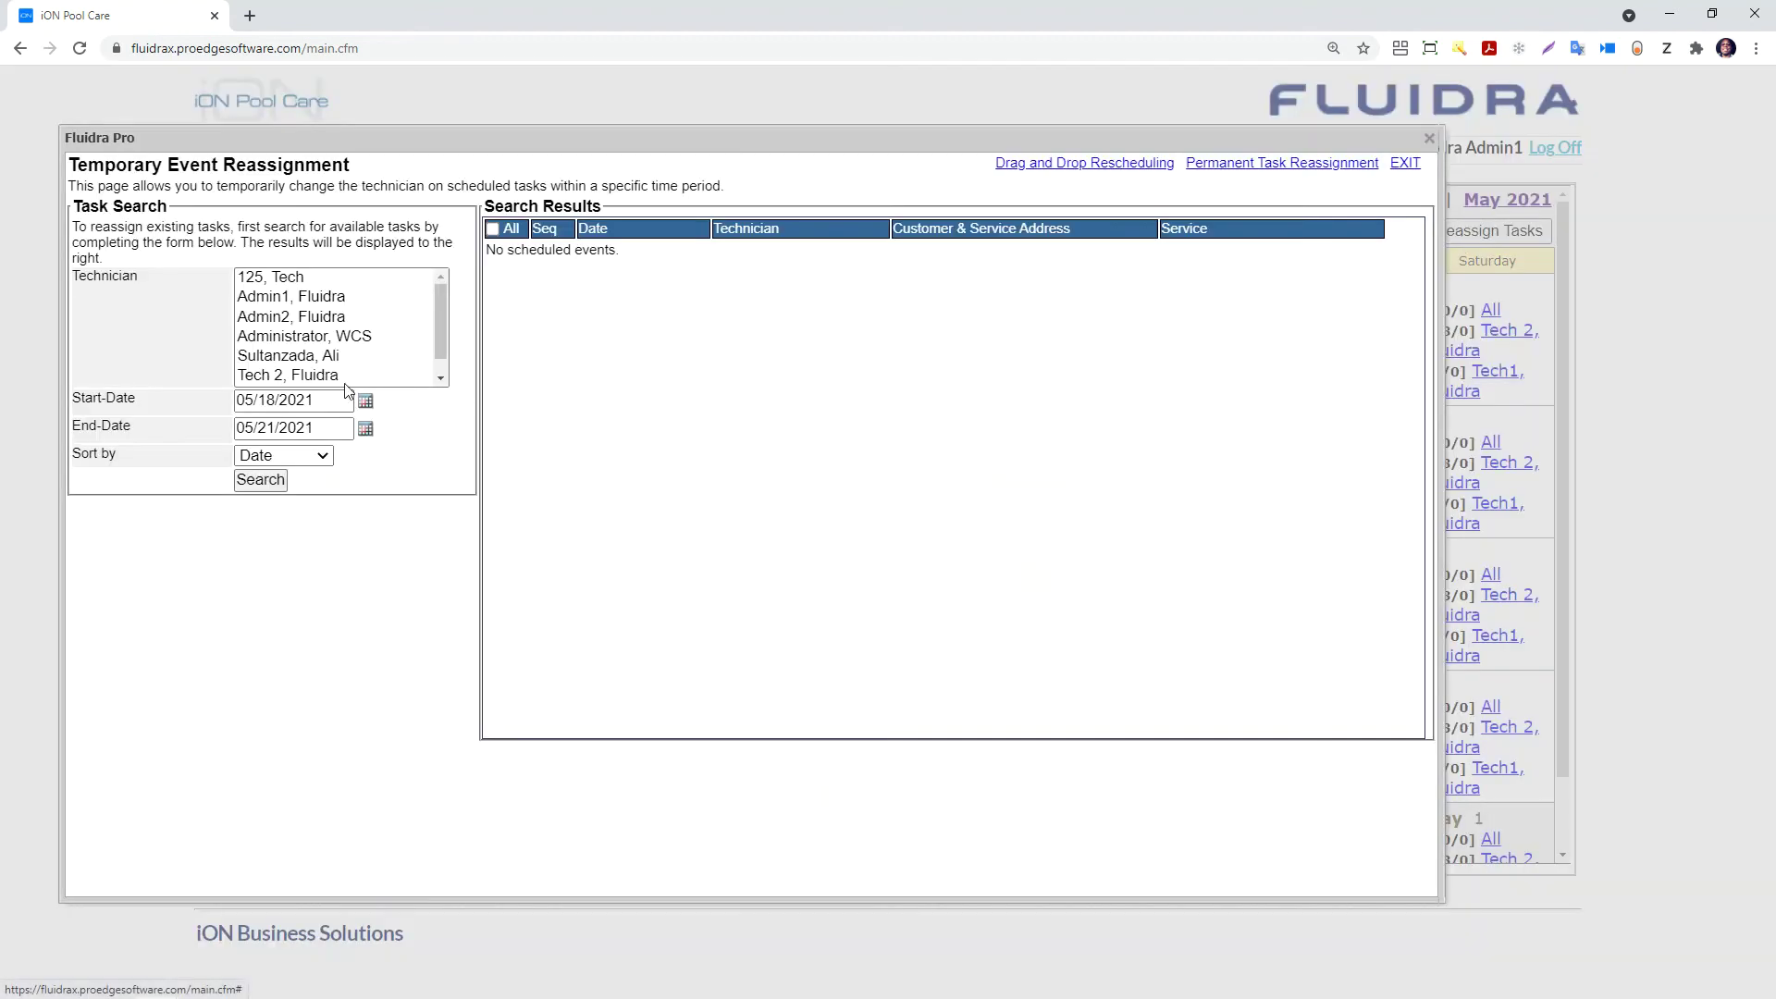
# Search one technician's tasks for 05/18–05/21/2021, find none, and exit the reassignment window.
pyautogui.click(265, 301)
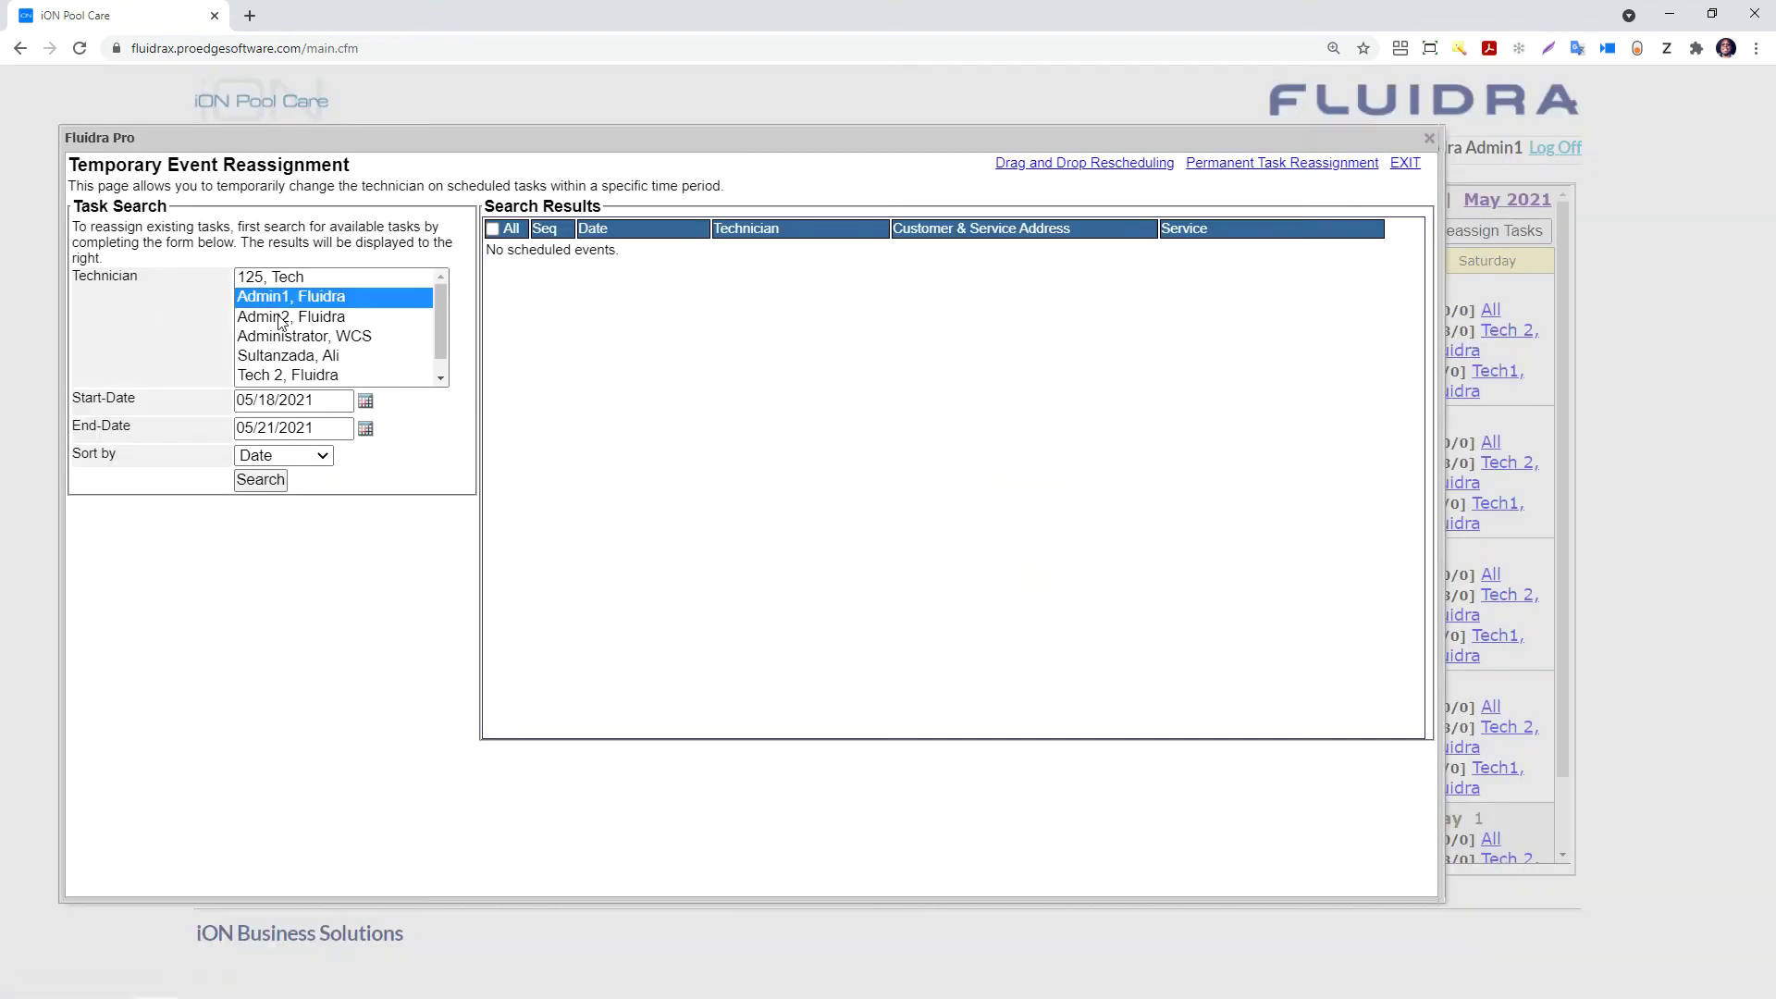
pyautogui.click(261, 479)
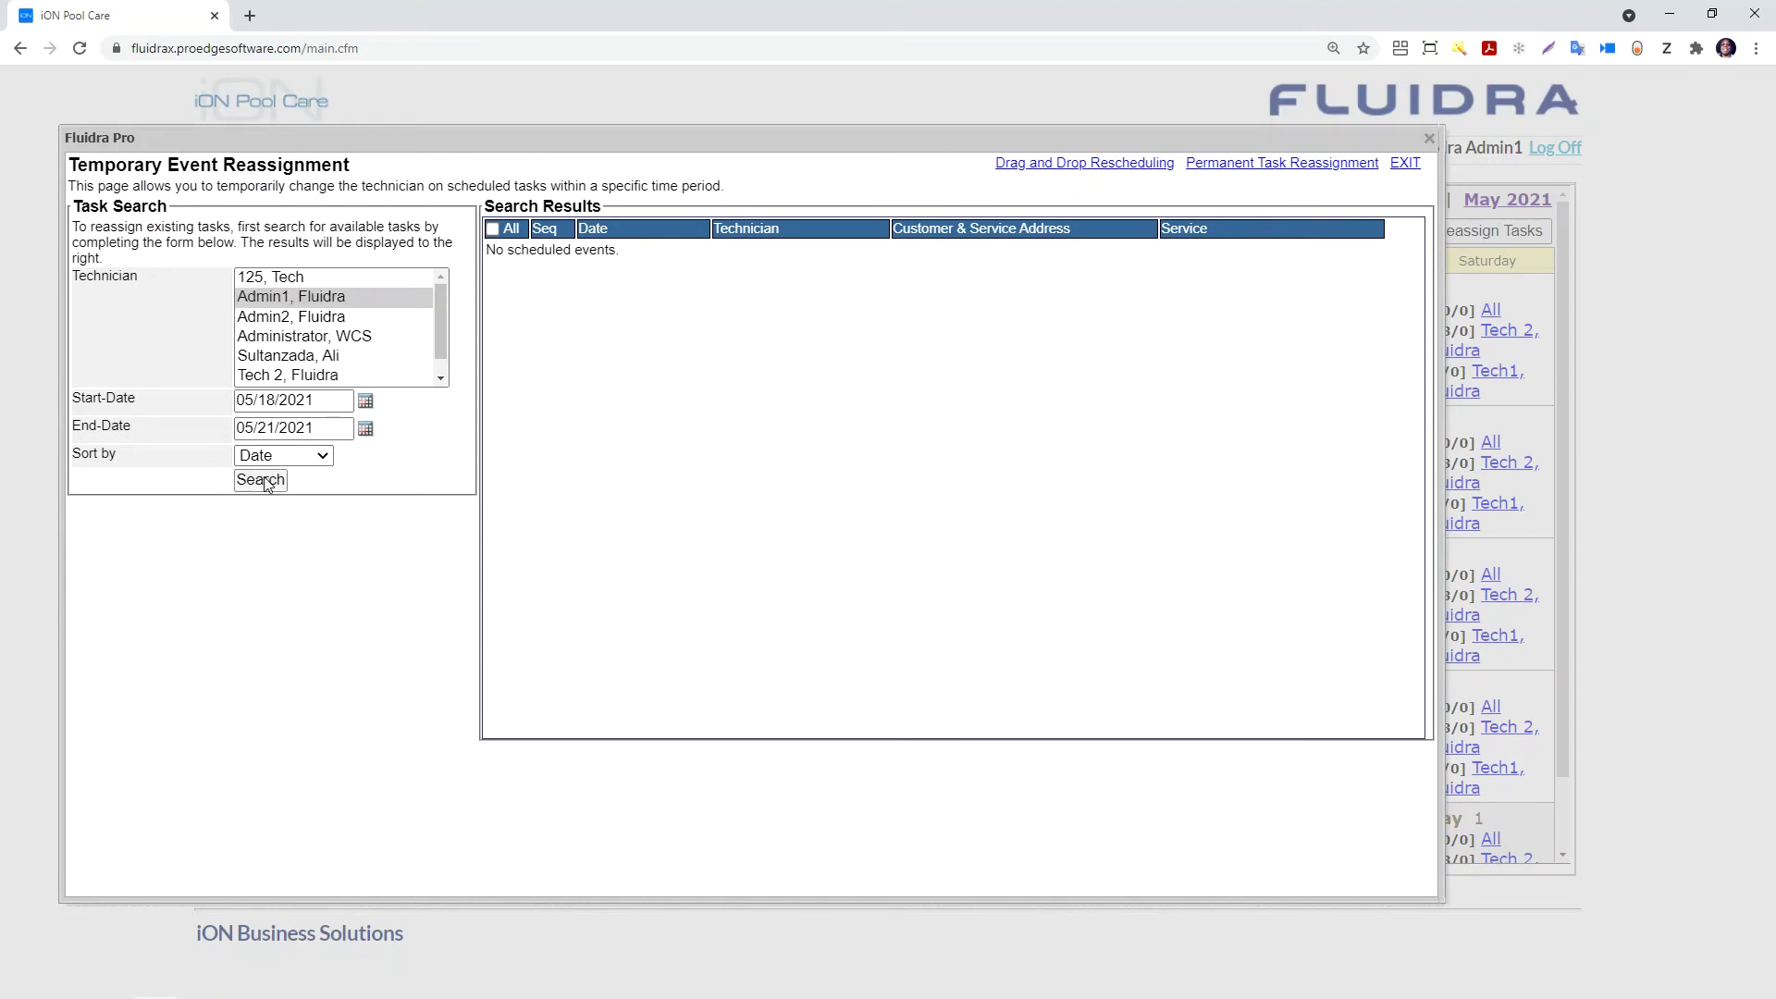
pyautogui.click(1407, 164)
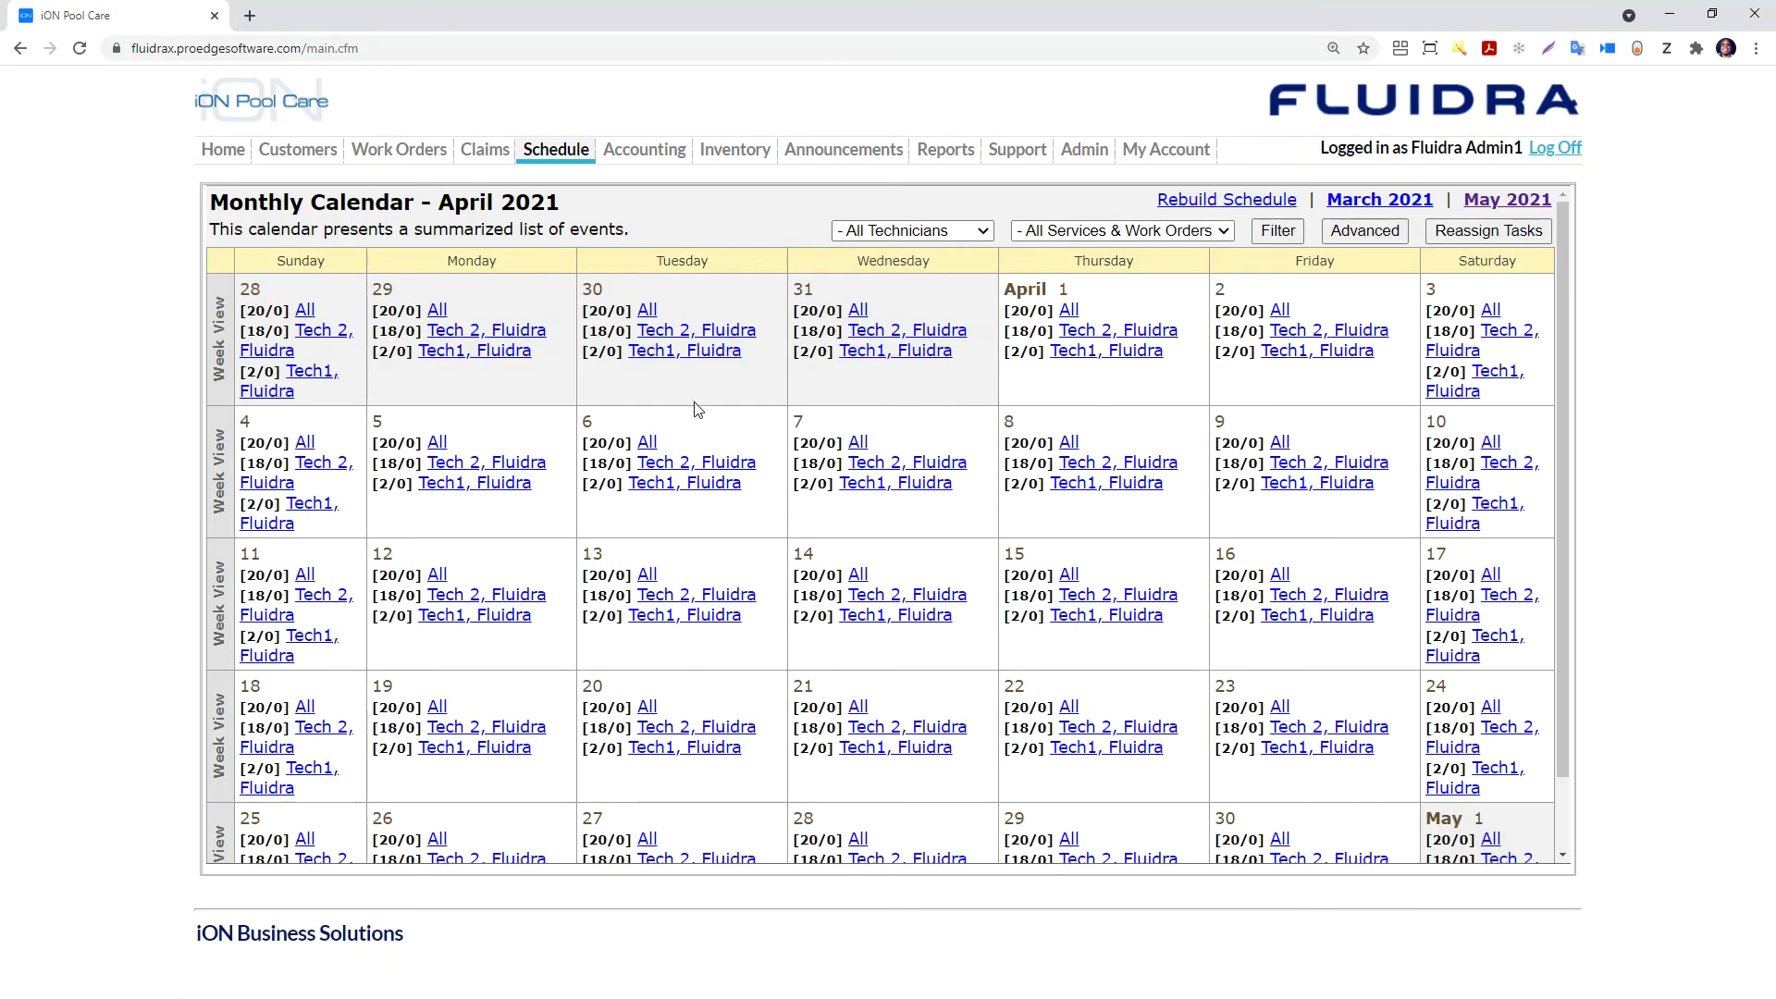
# Open Tech 2's May 18 activities, view the route log PDF, and close both route tabs.
pyautogui.scroll(-1, 876, 467)
pyautogui.click(878, 467)
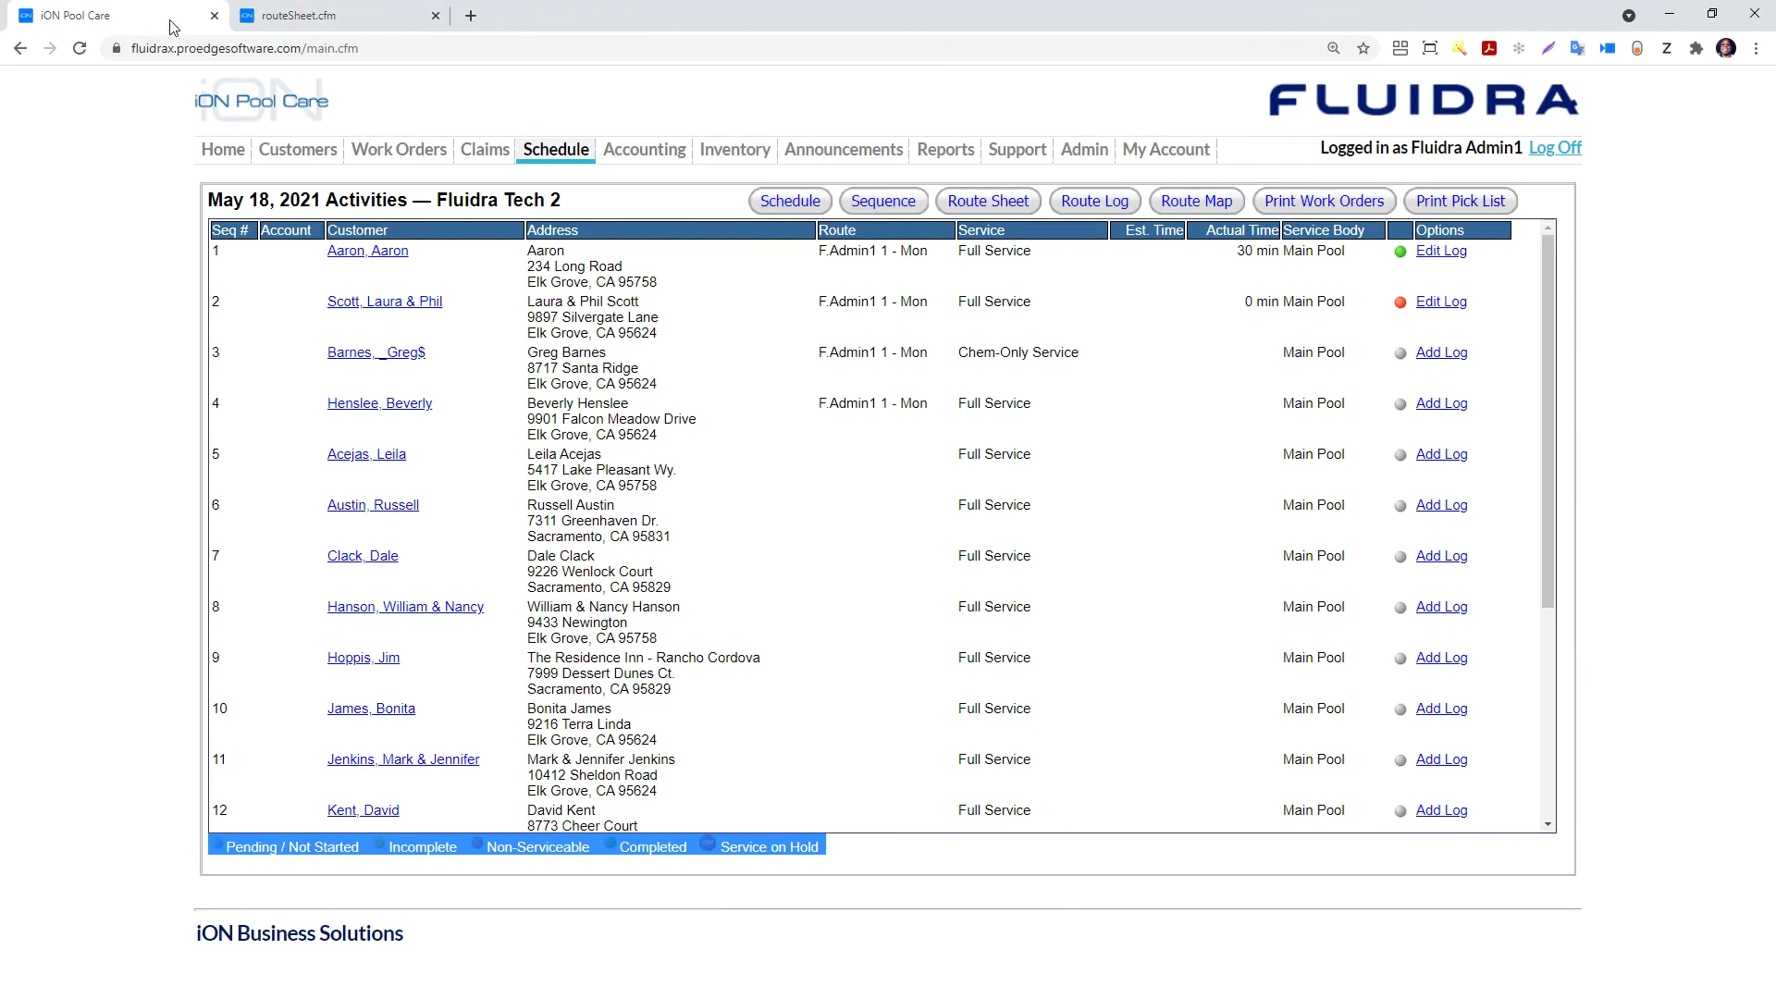
pyautogui.click(1090, 209)
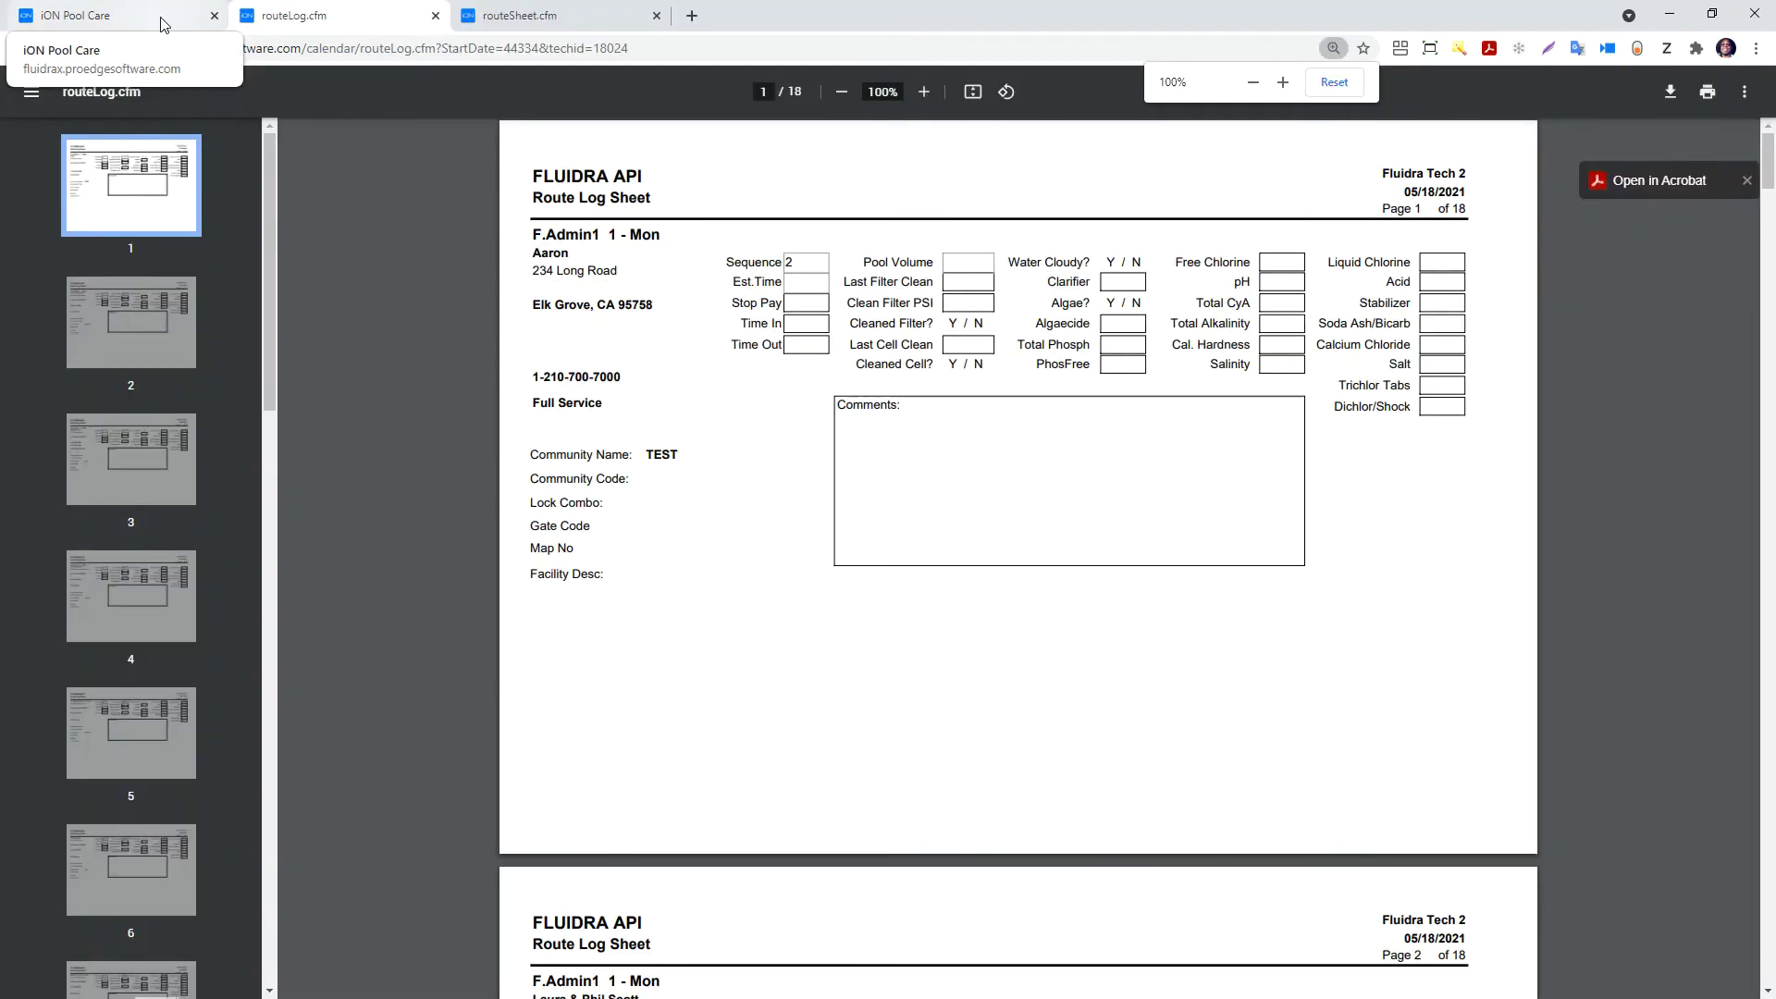
pyautogui.hotkey('ctrl', 'w')
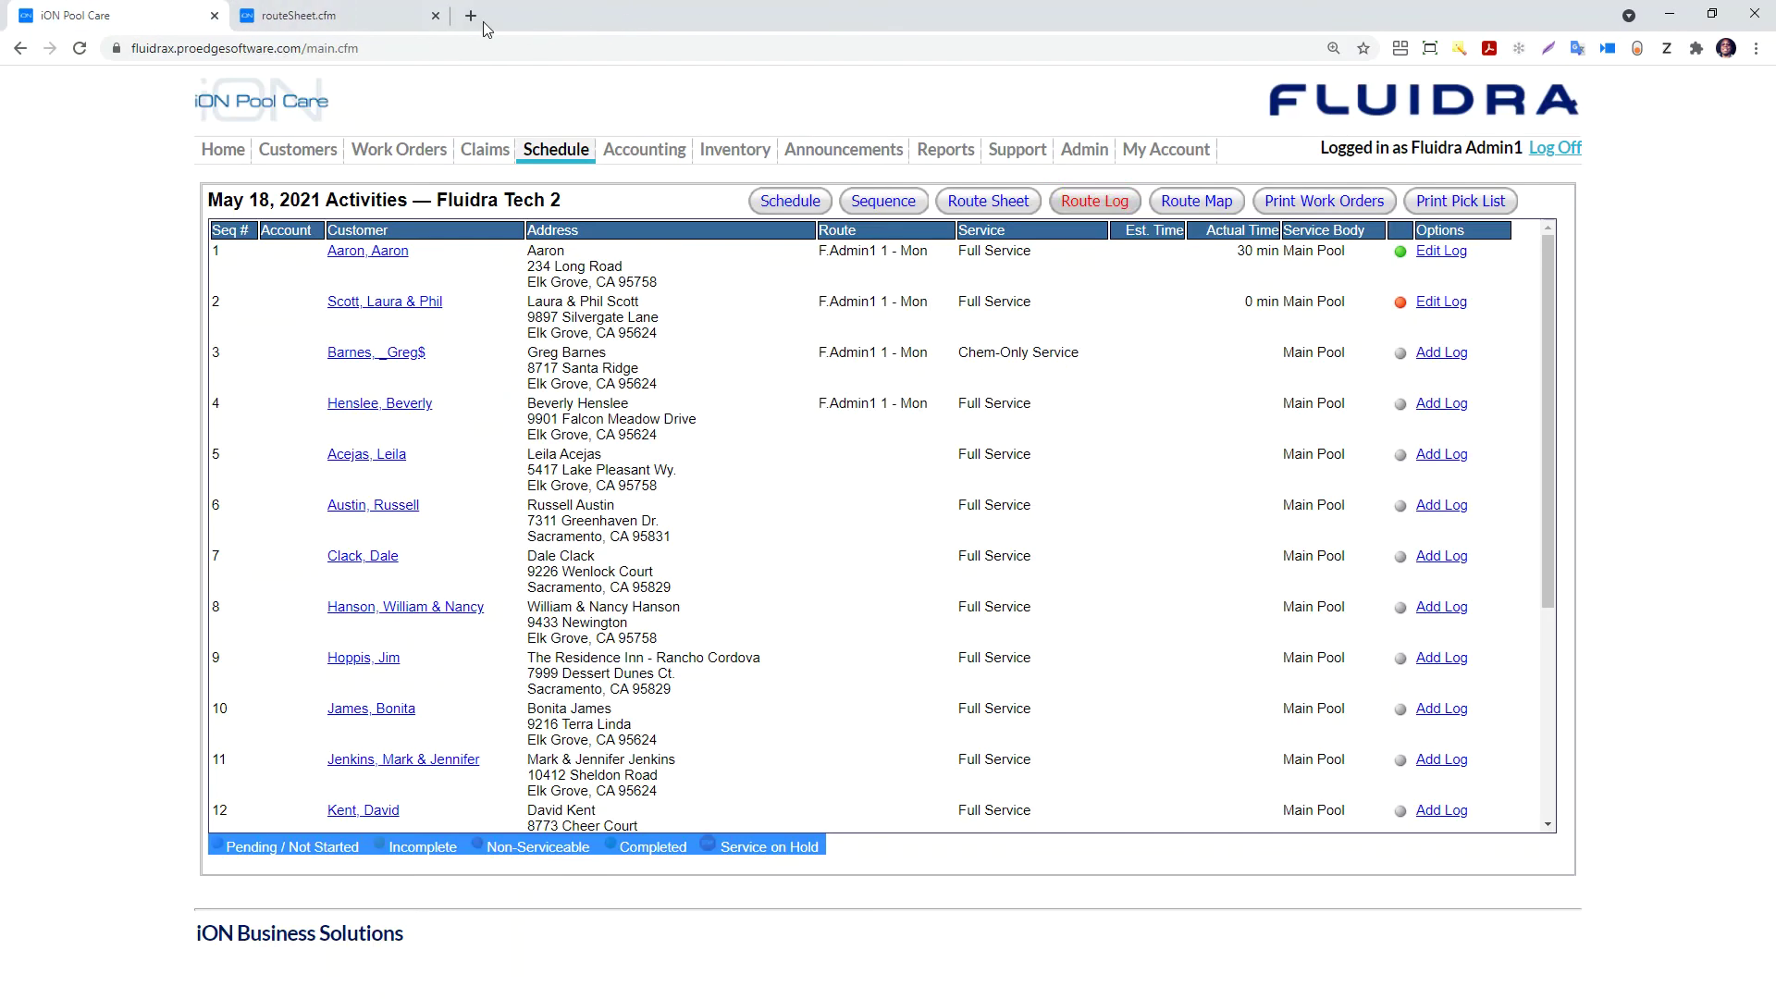
pyautogui.click(435, 16)
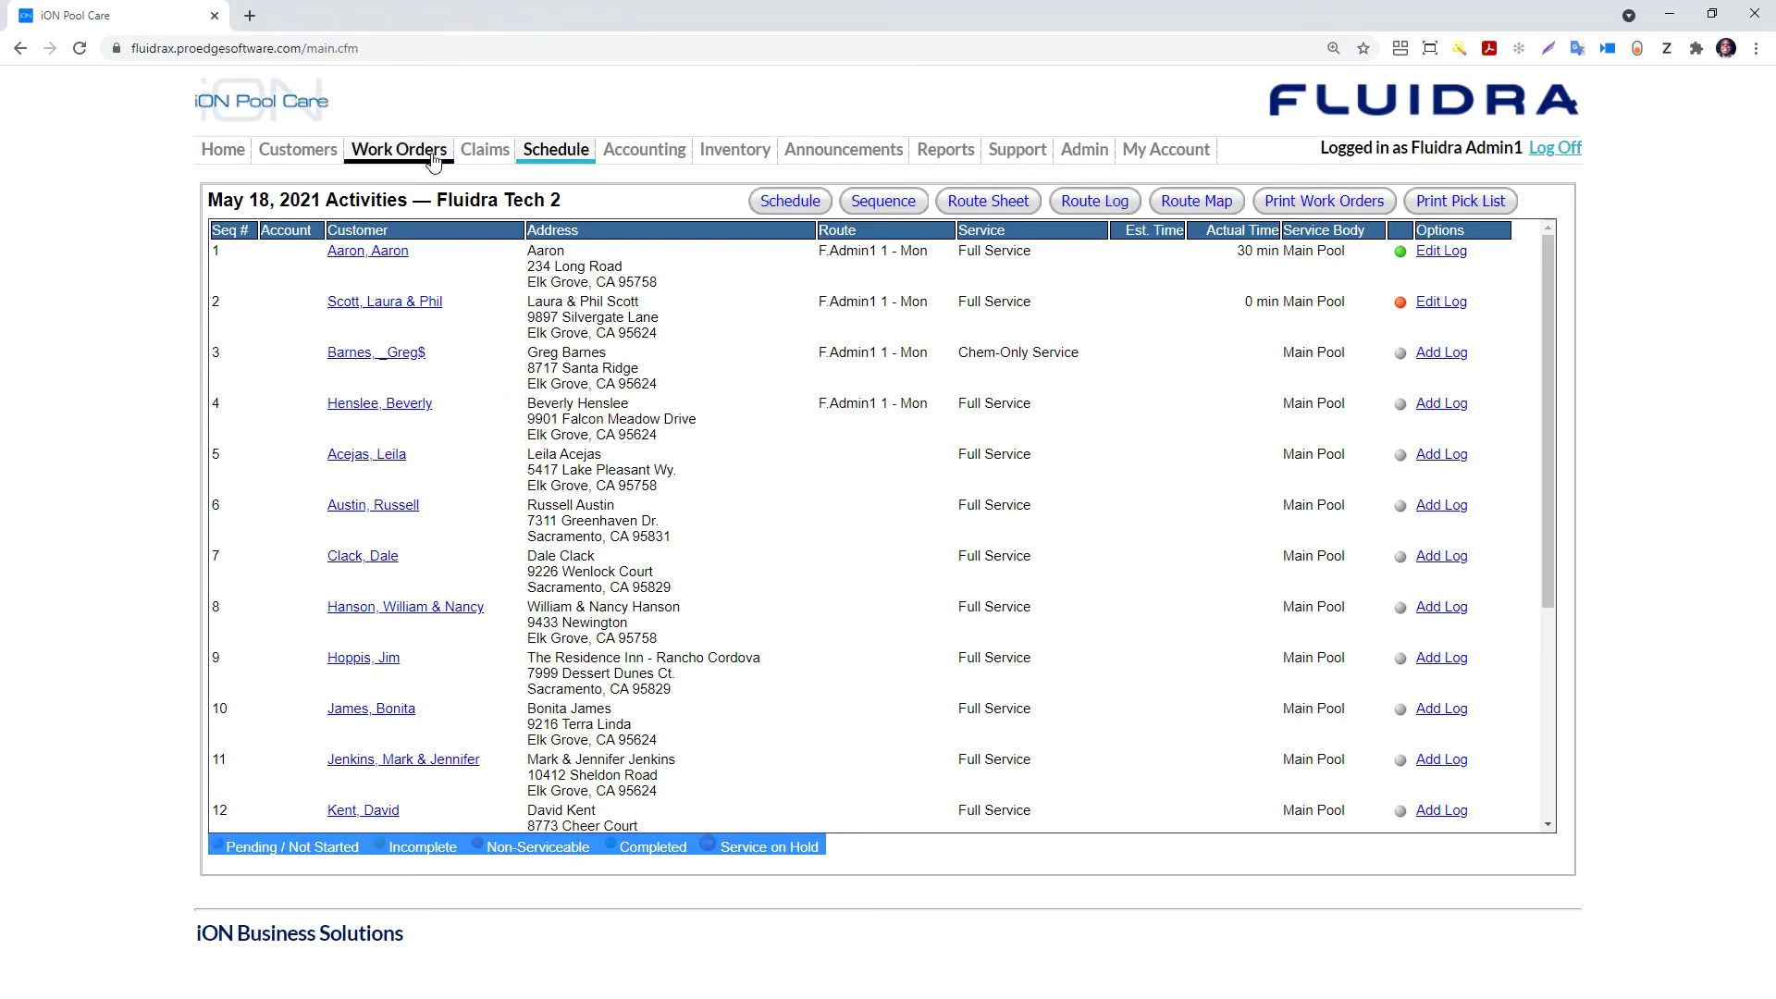
# View Tech 2's May 18 stops on the route map in satellite imagery, then return to the schedule.
pyautogui.click(1201, 205)
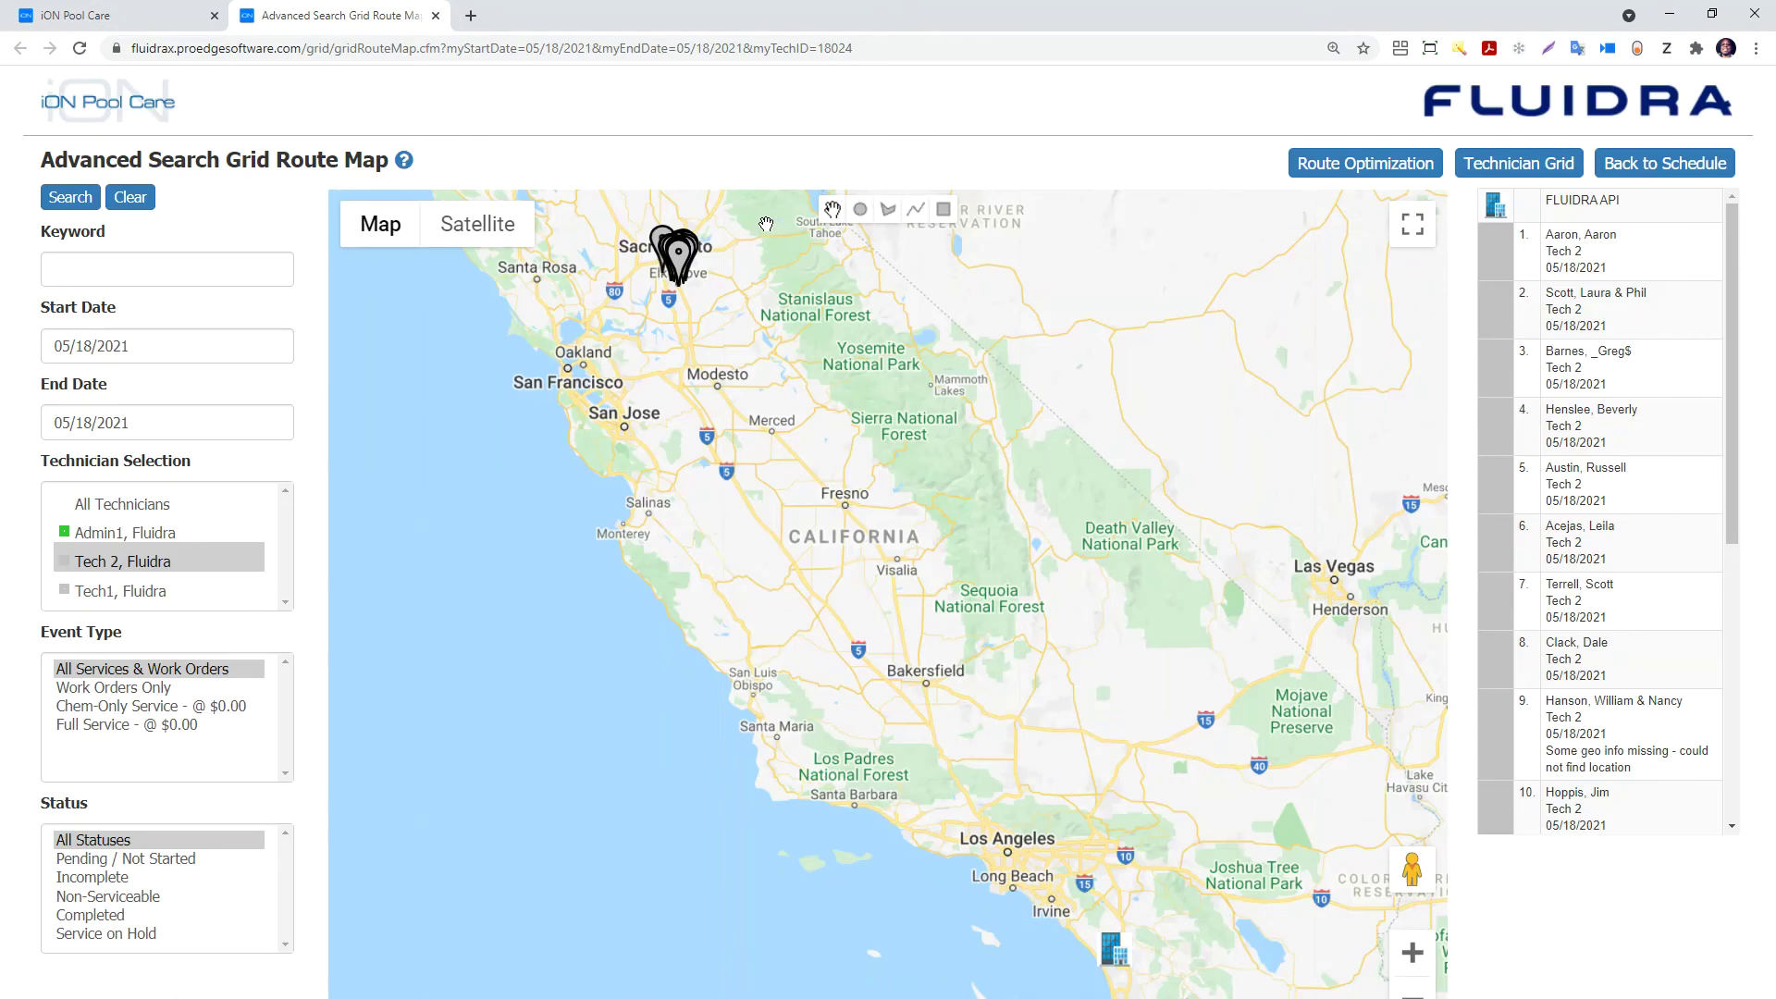
pyautogui.scroll(1, 713, 315)
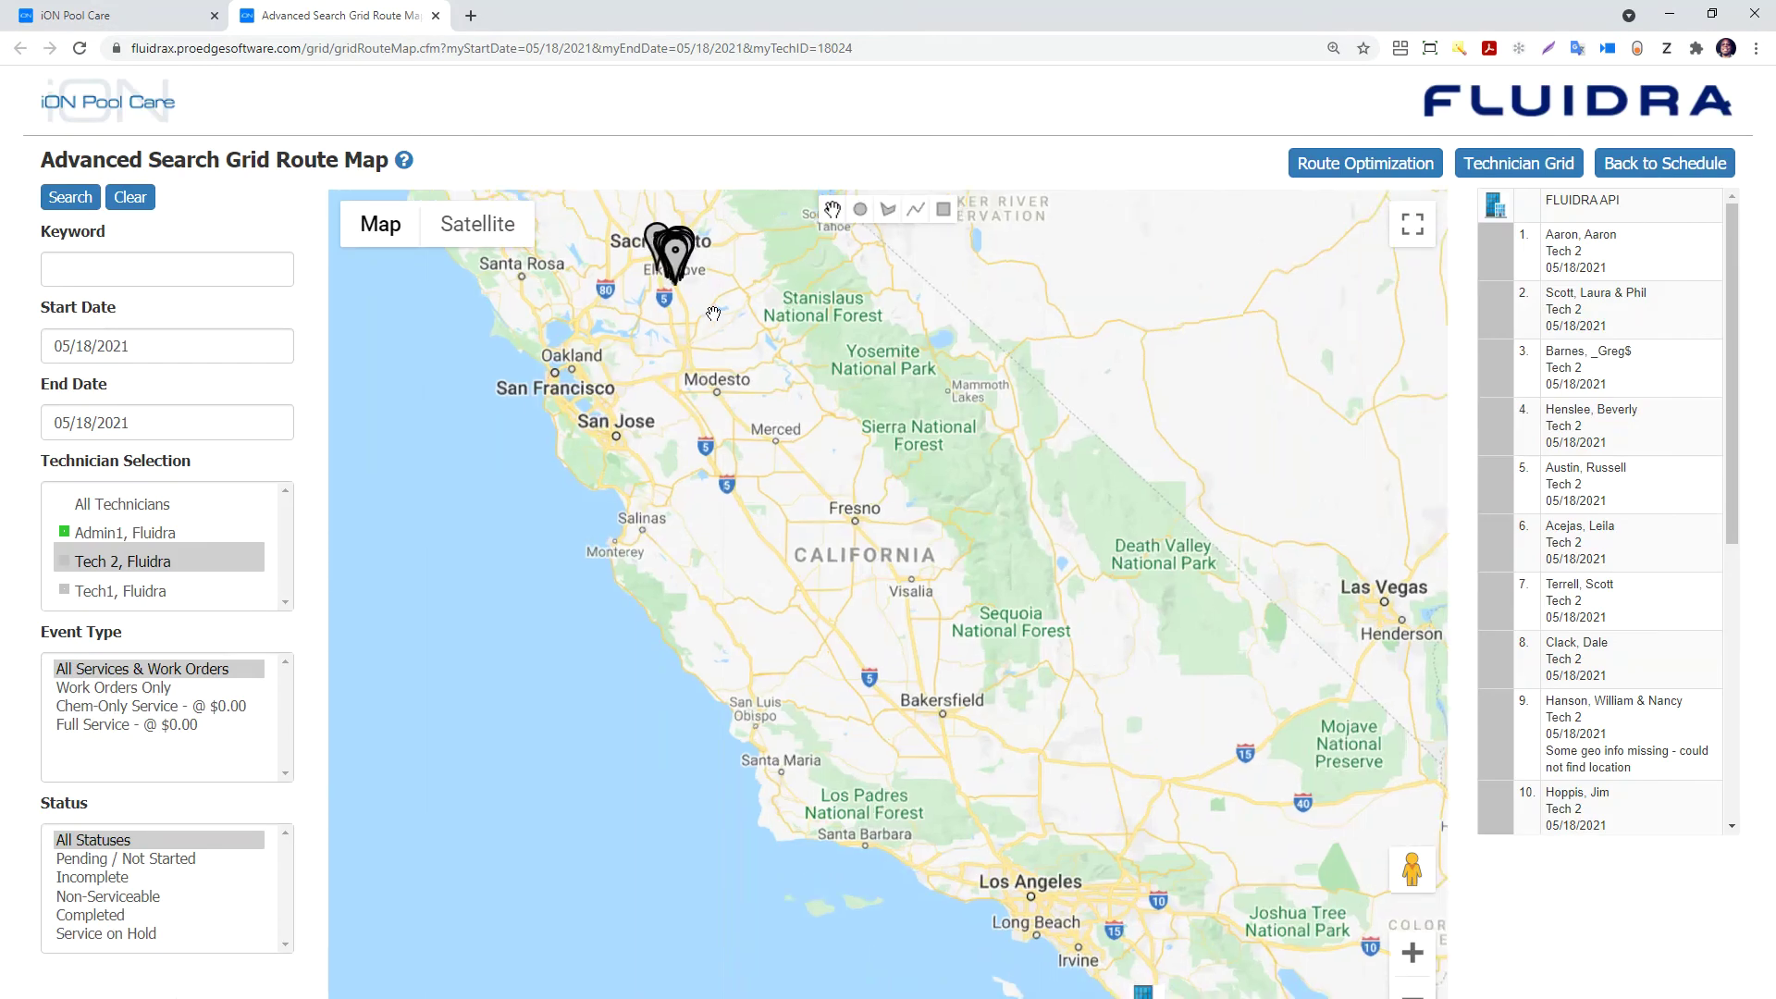
pyautogui.moveTo(690, 286); pyautogui.dragTo(768, 357)
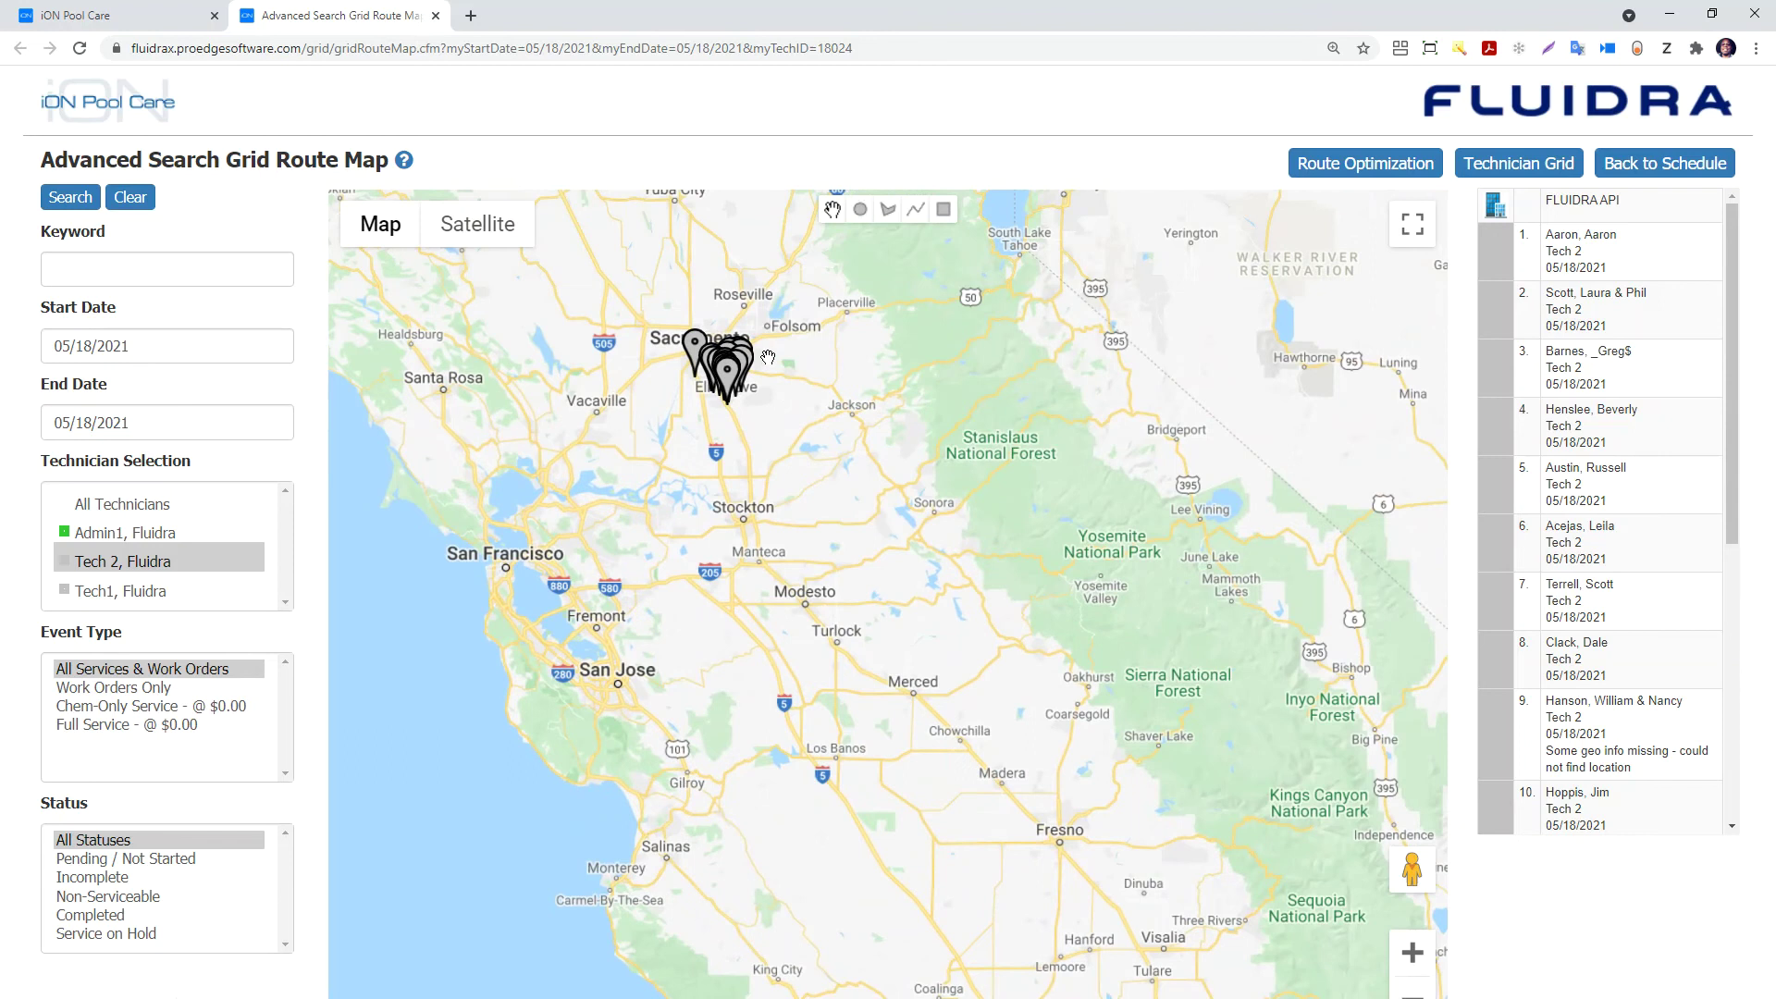
pyautogui.scroll(1, 768, 357)
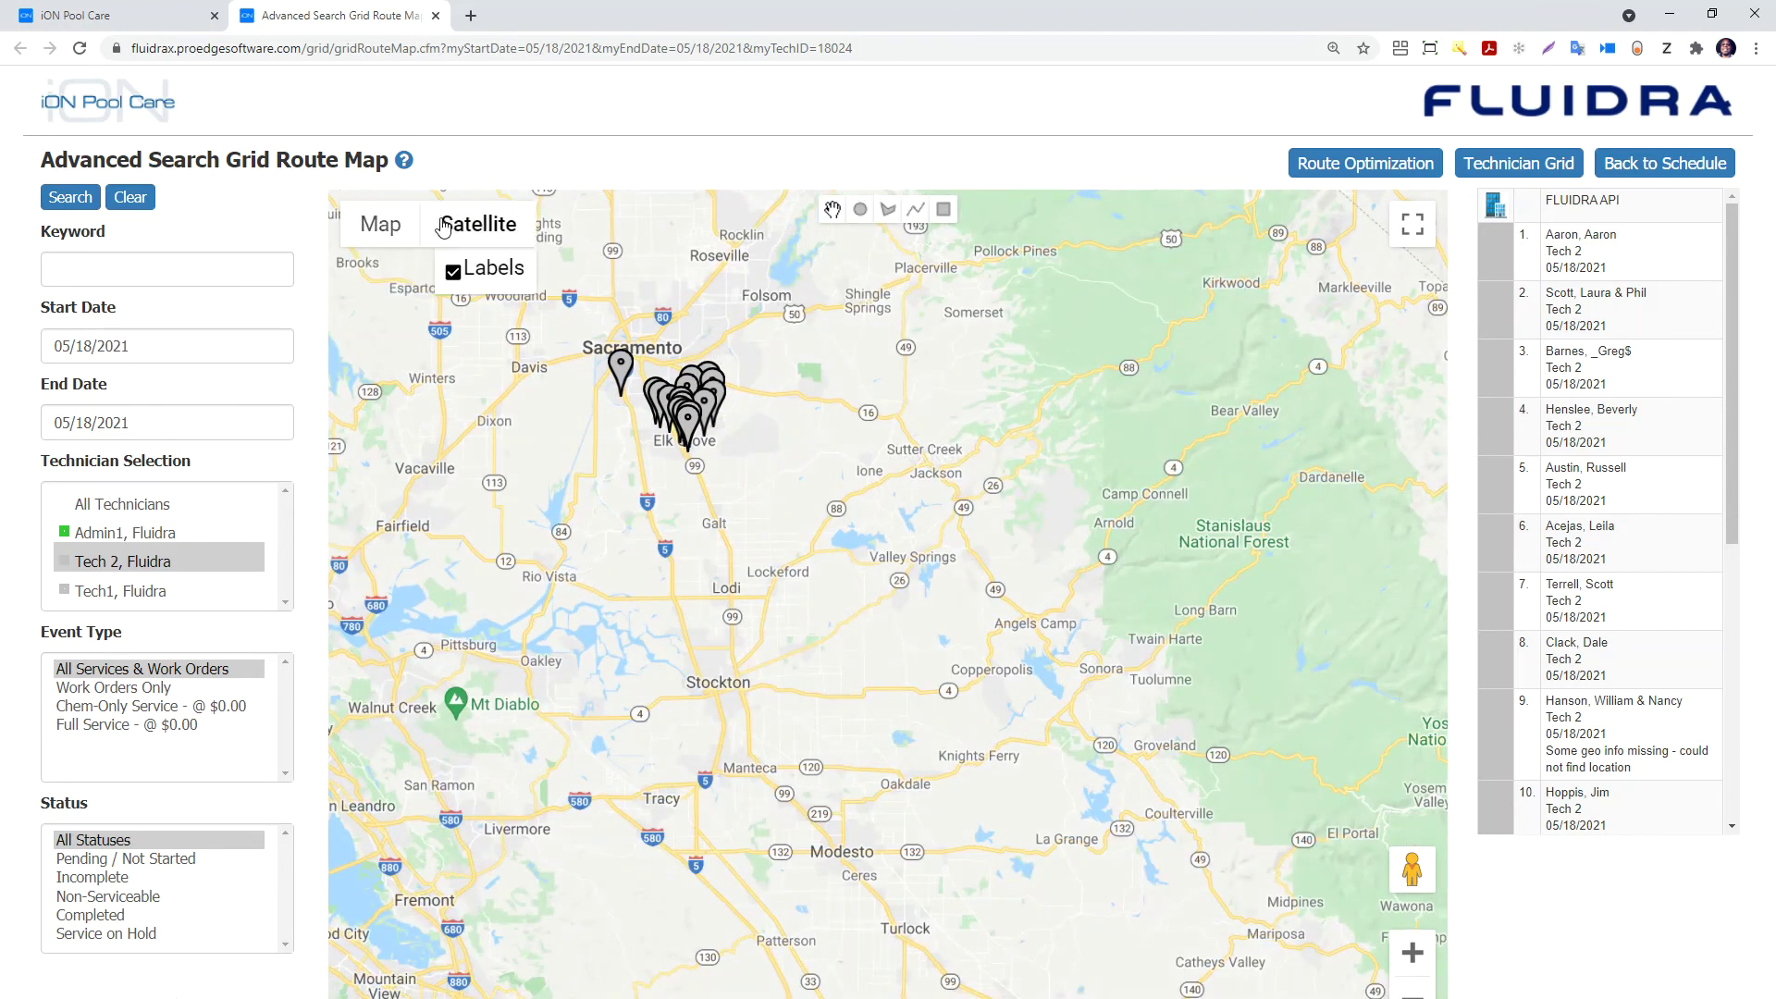
pyautogui.click(466, 241)
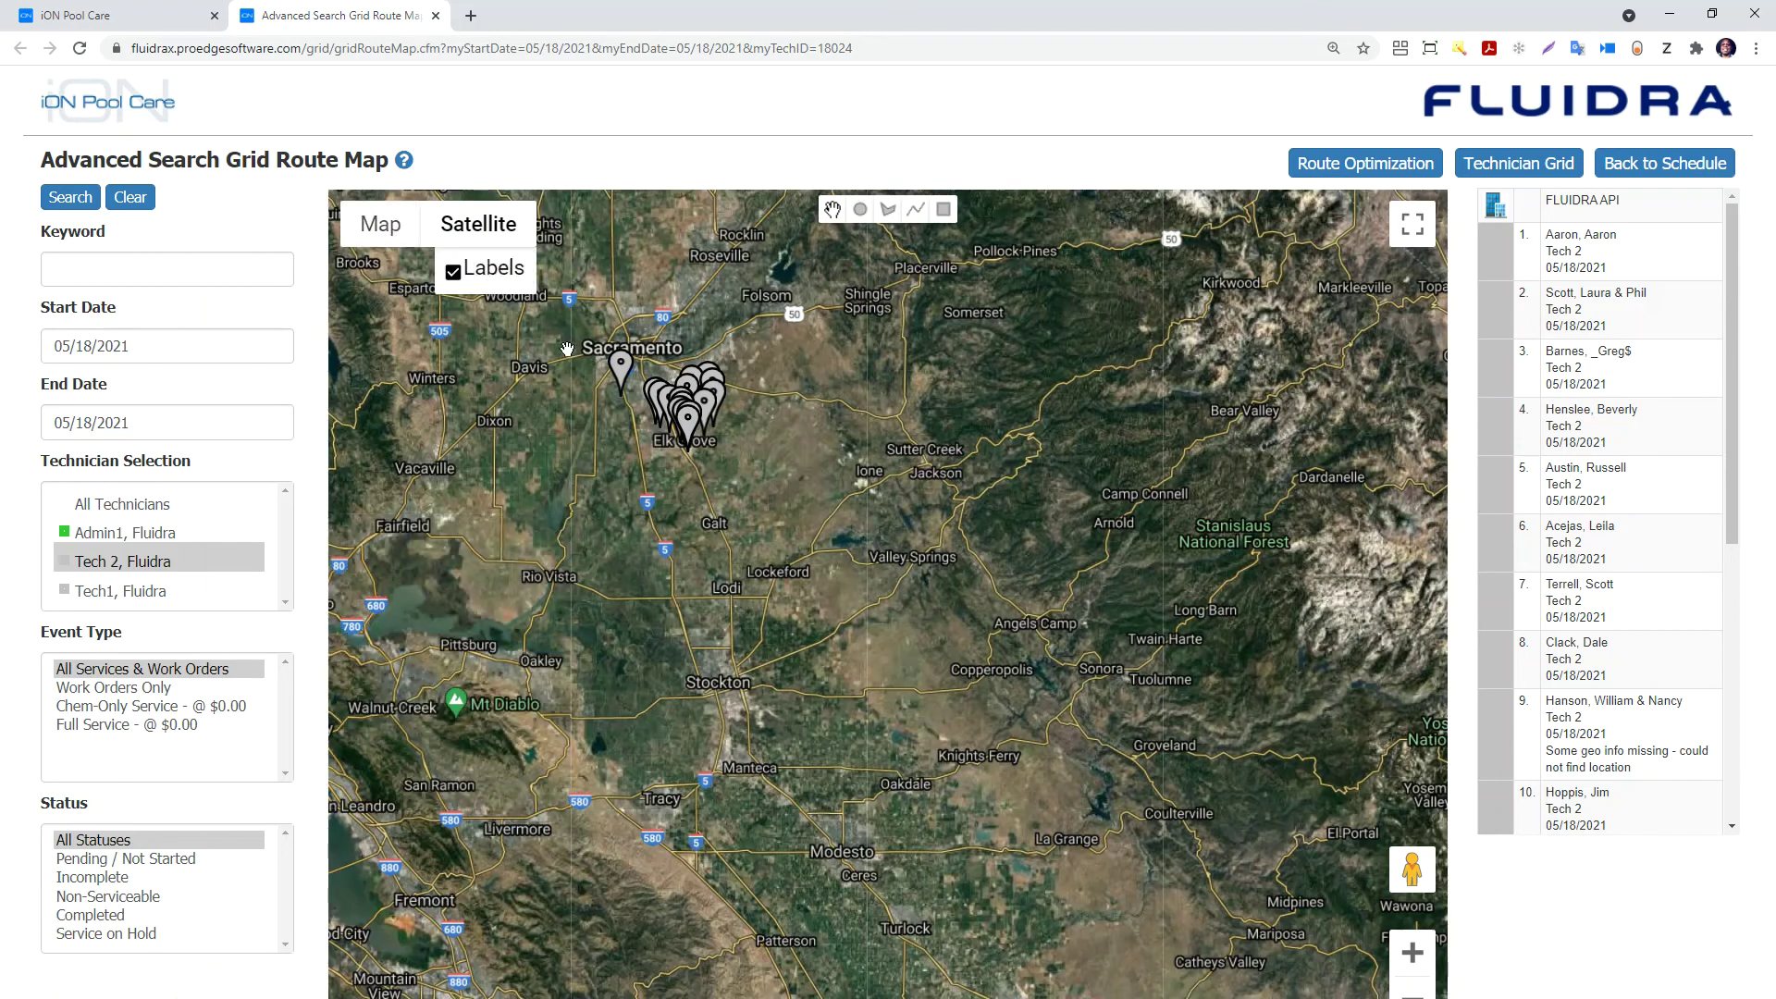
pyautogui.scroll(1, 748, 427)
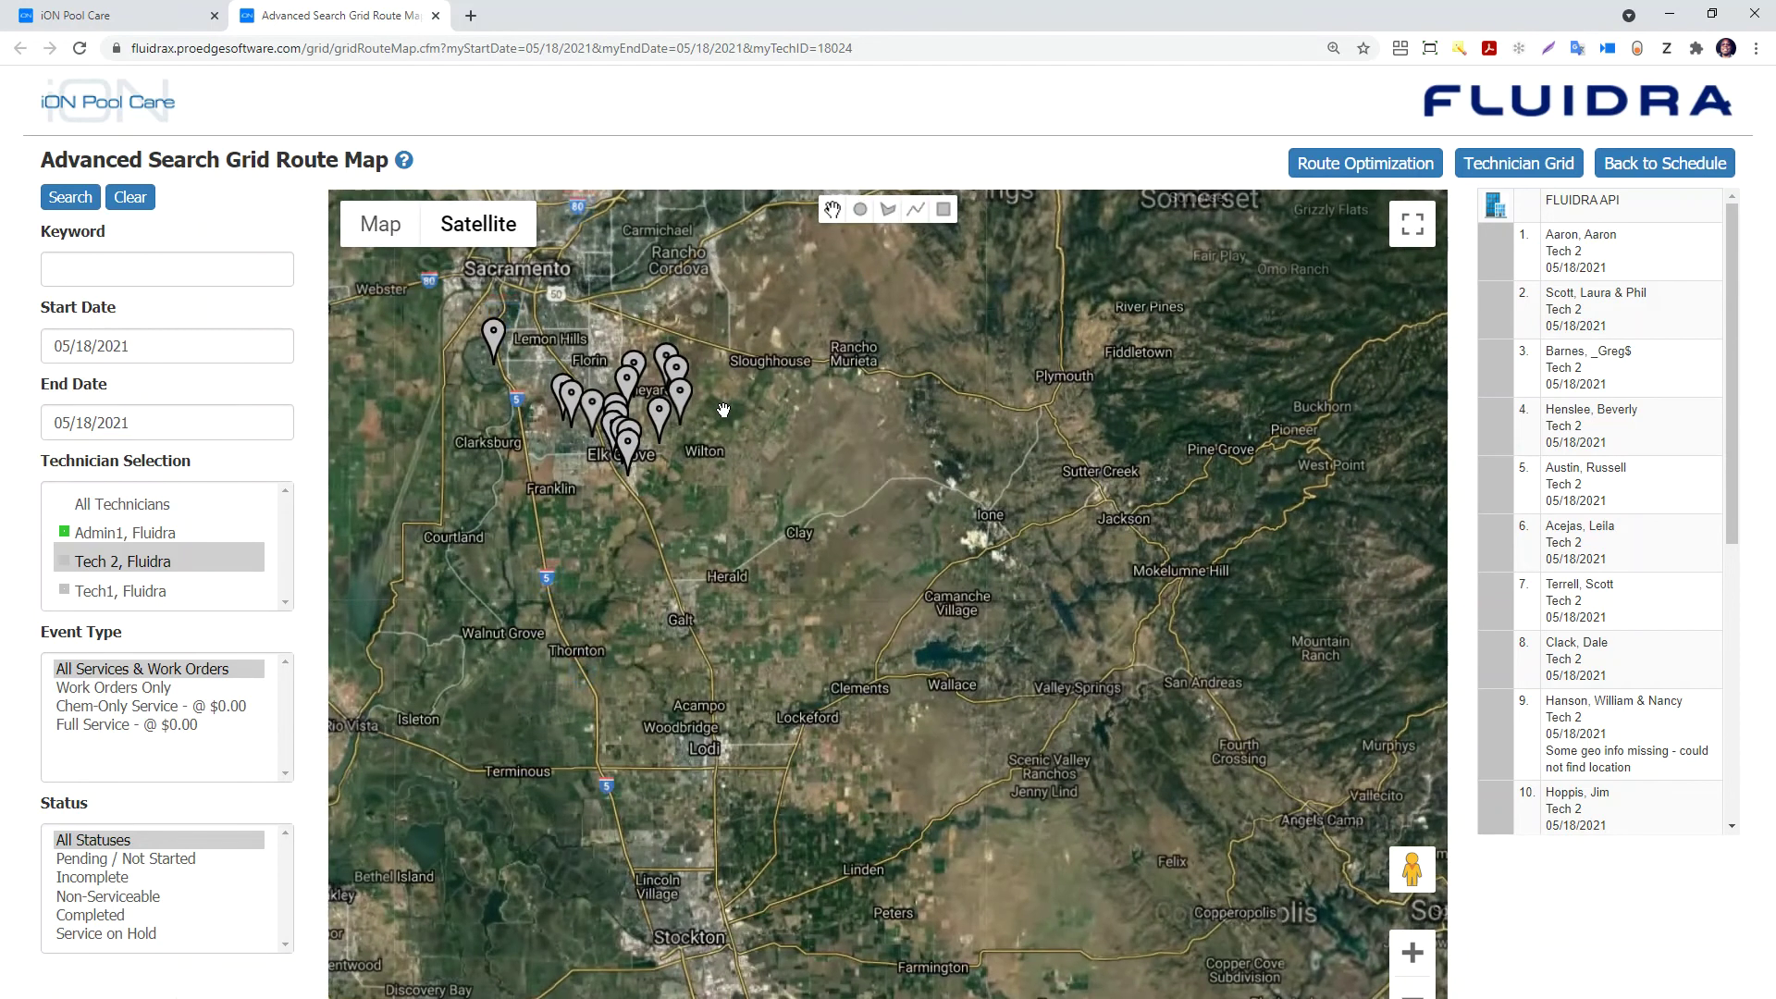
pyautogui.scroll(1, 735, 407)
pyautogui.scroll(5, 628, 396)
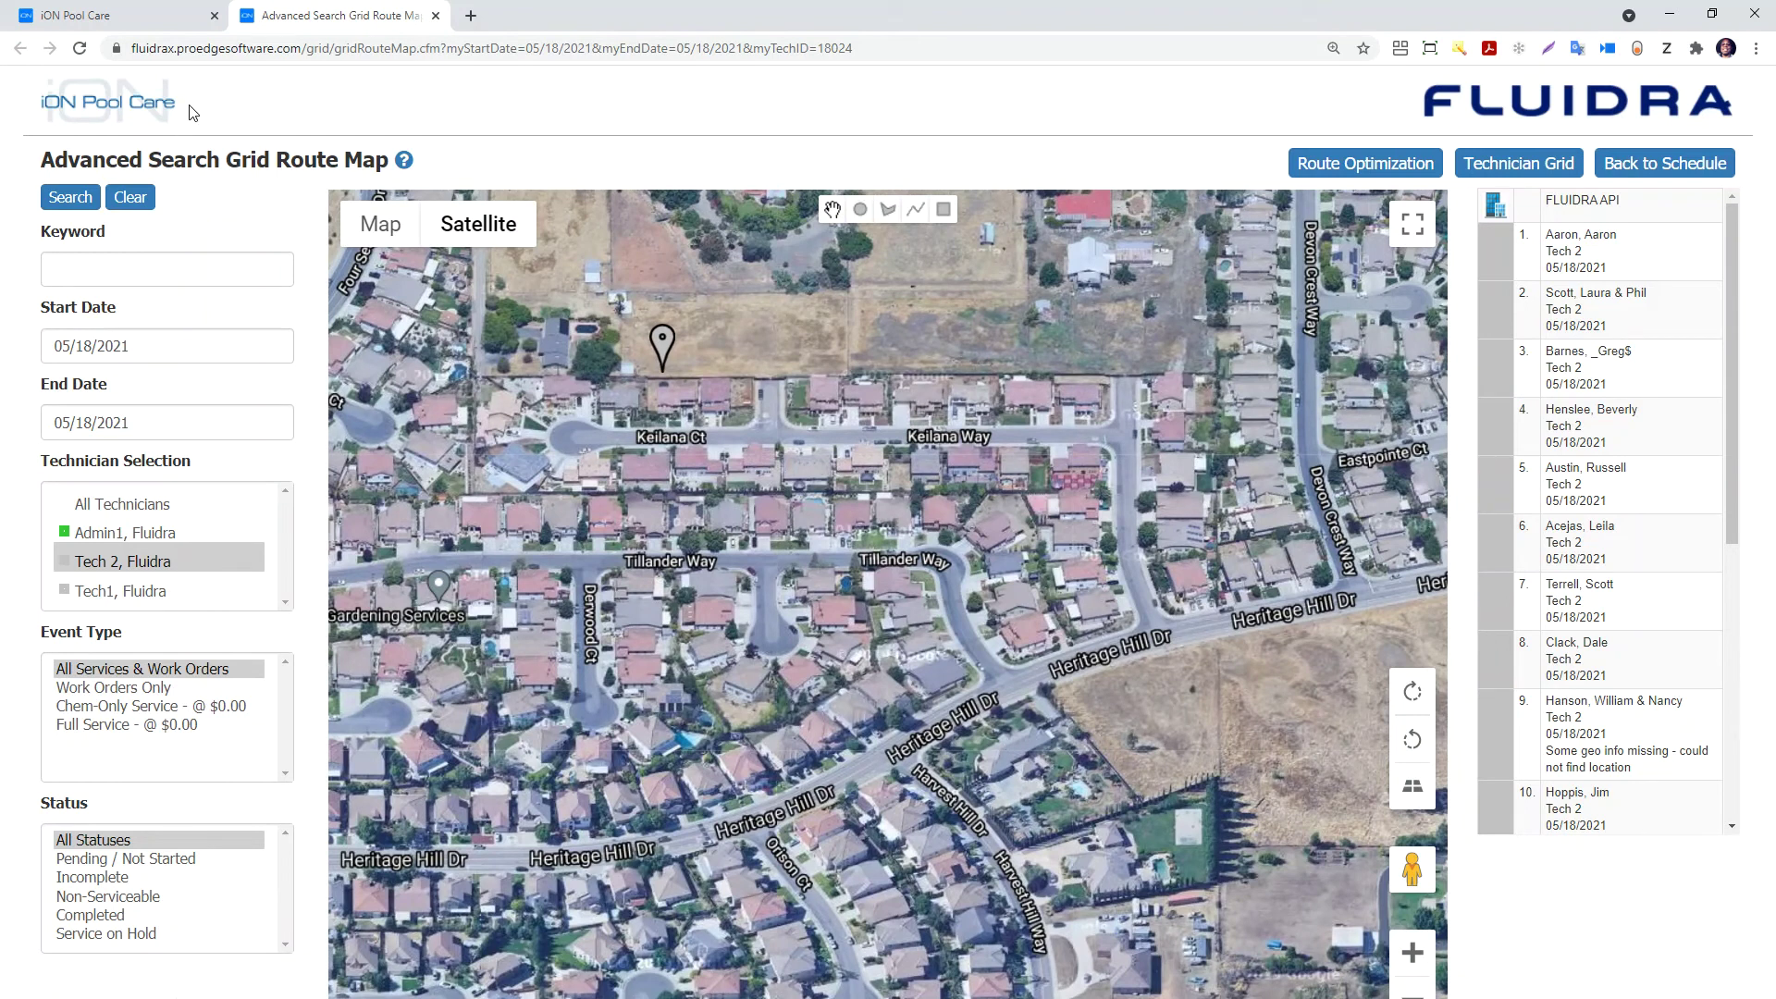
pyautogui.hotkey('ctrl', 'Tab')
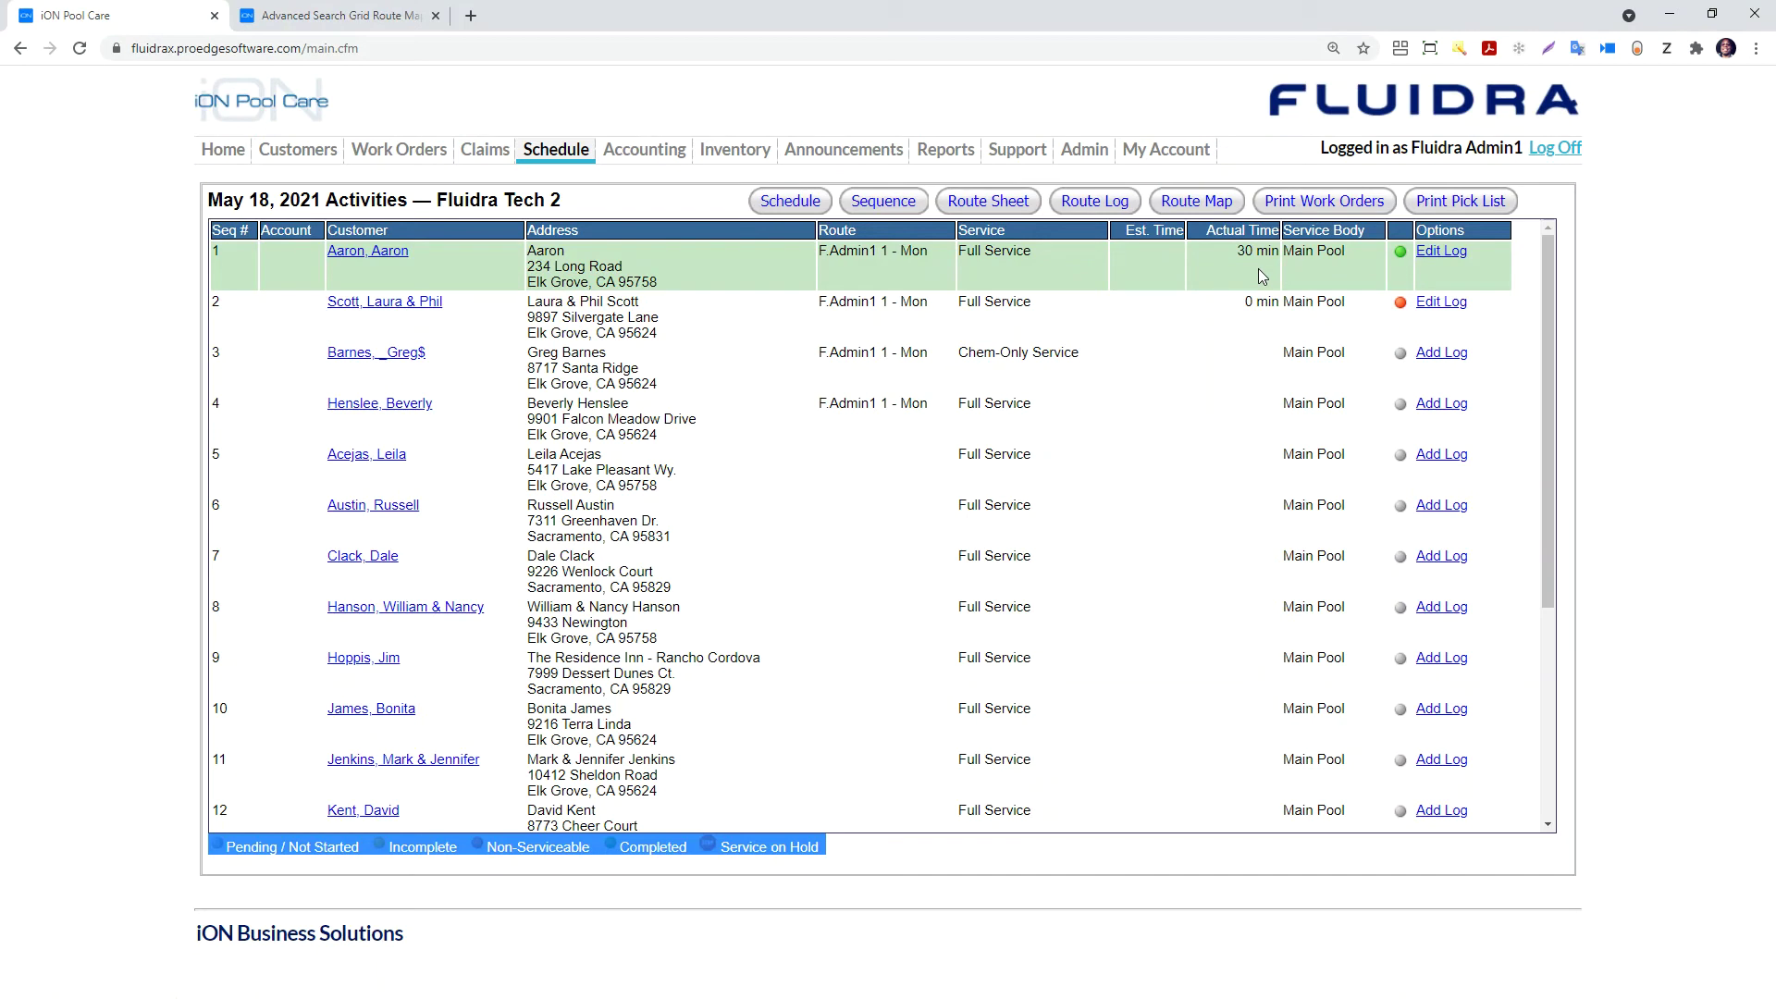
# Open the service log for the first stop in Tech 2's May 18 list.
pyautogui.click(1441, 251)
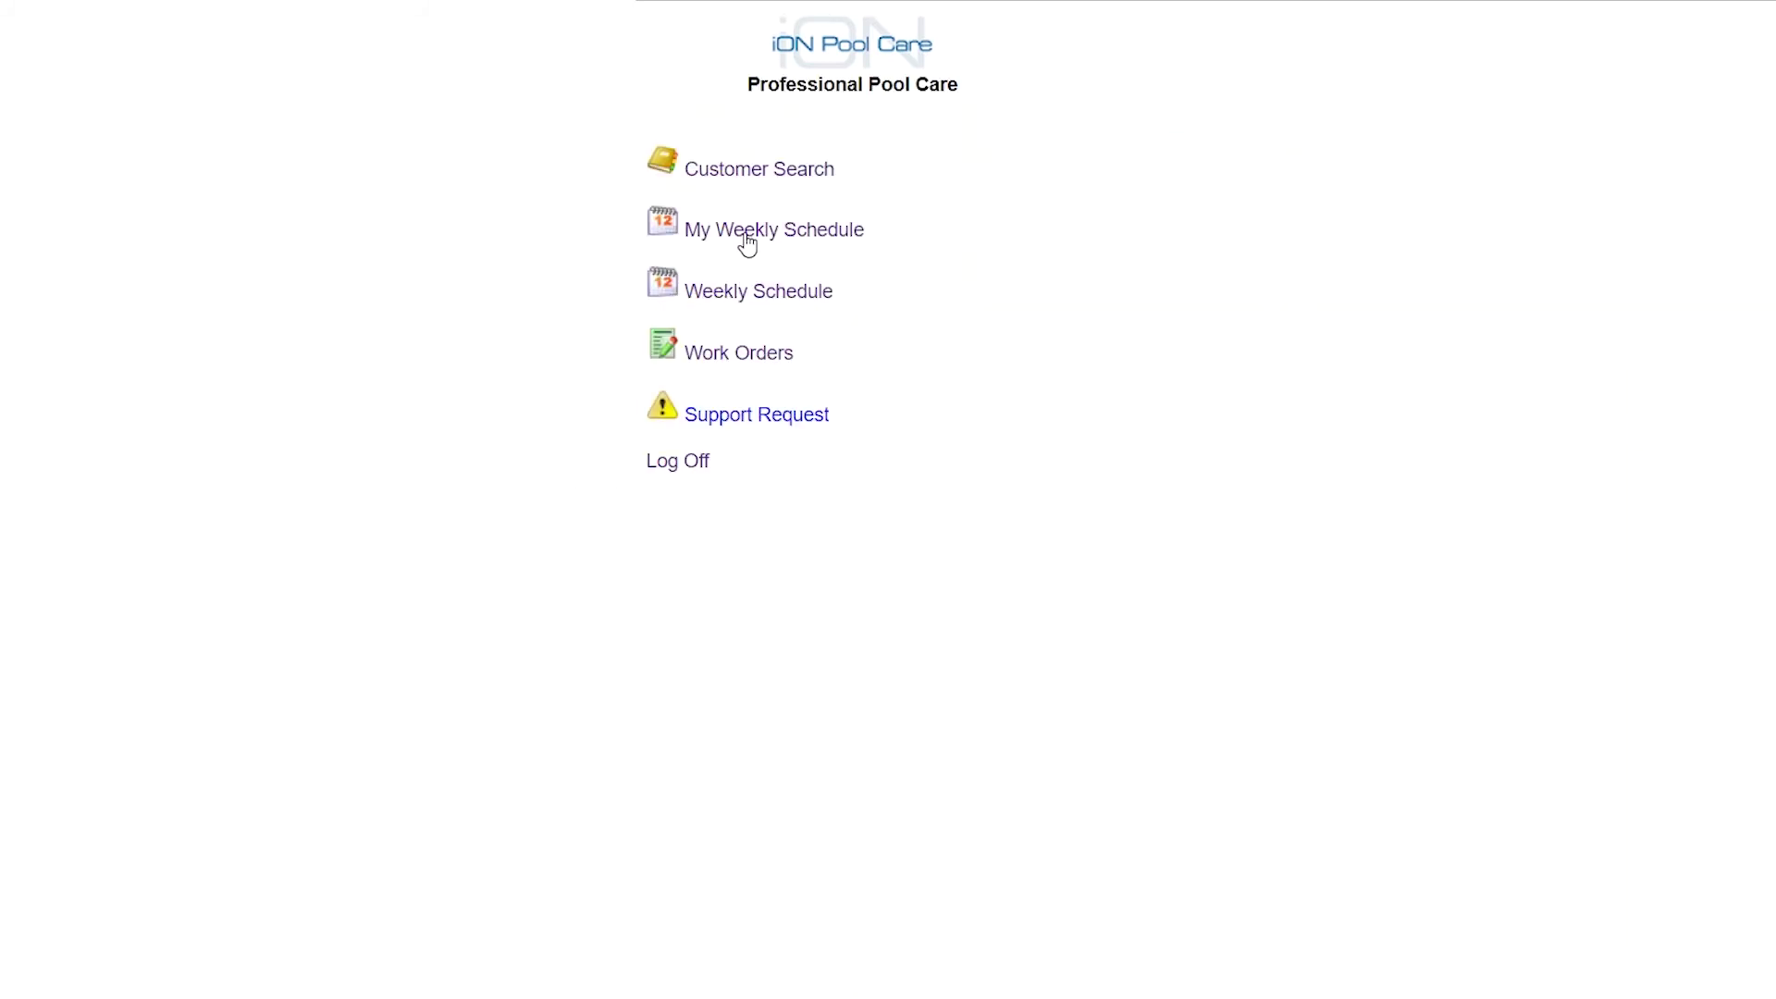
# From My Weekly Schedule, start a timed service log for a Main Pool stop and check Inventory Used.
pyautogui.click(751, 240)
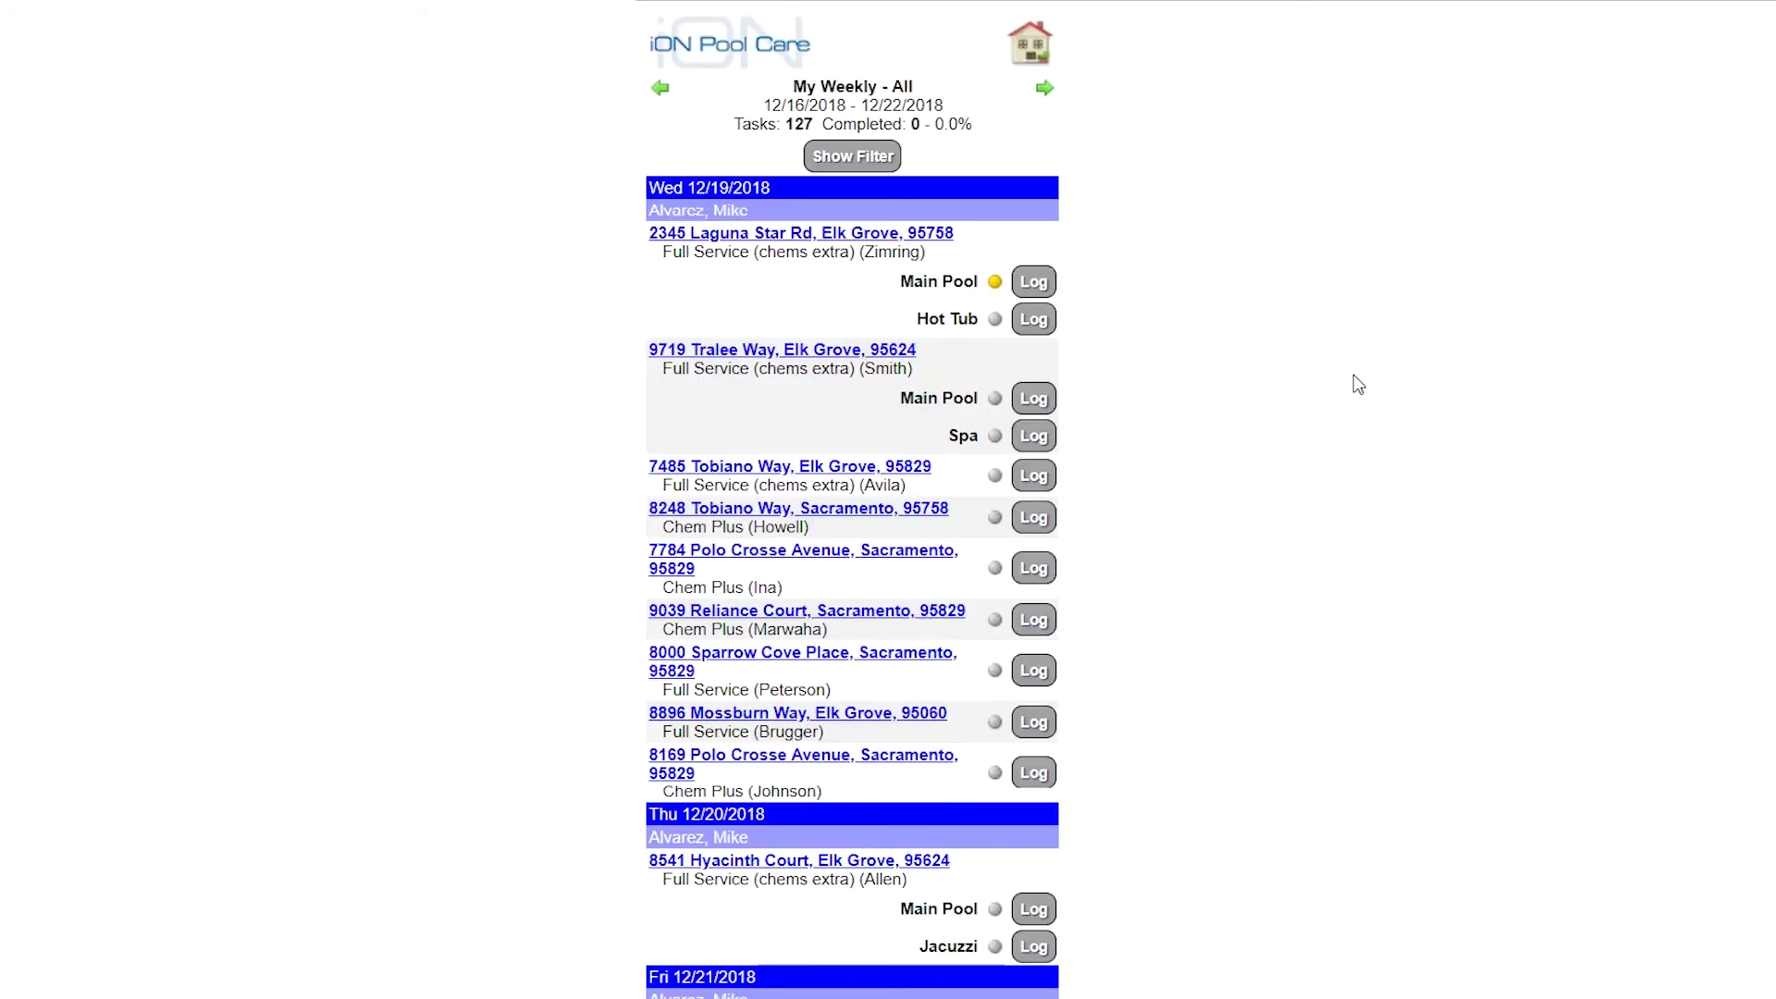
pyautogui.click(1033, 397)
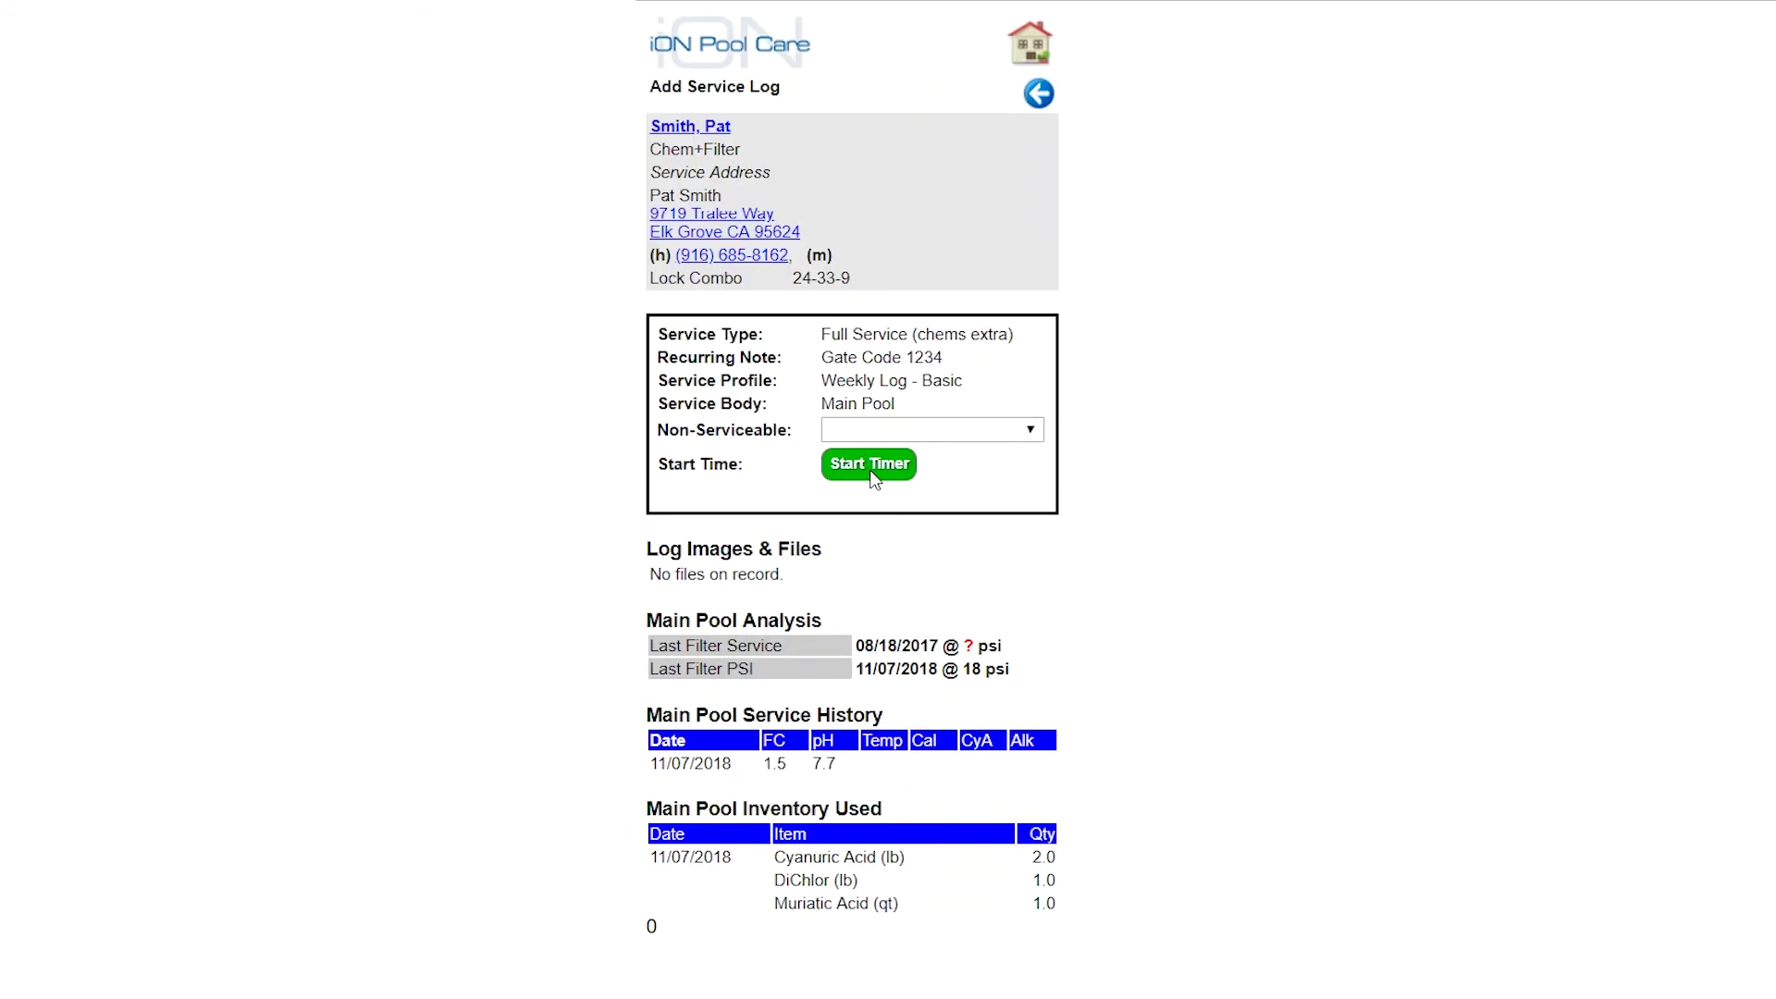
pyautogui.click(869, 465)
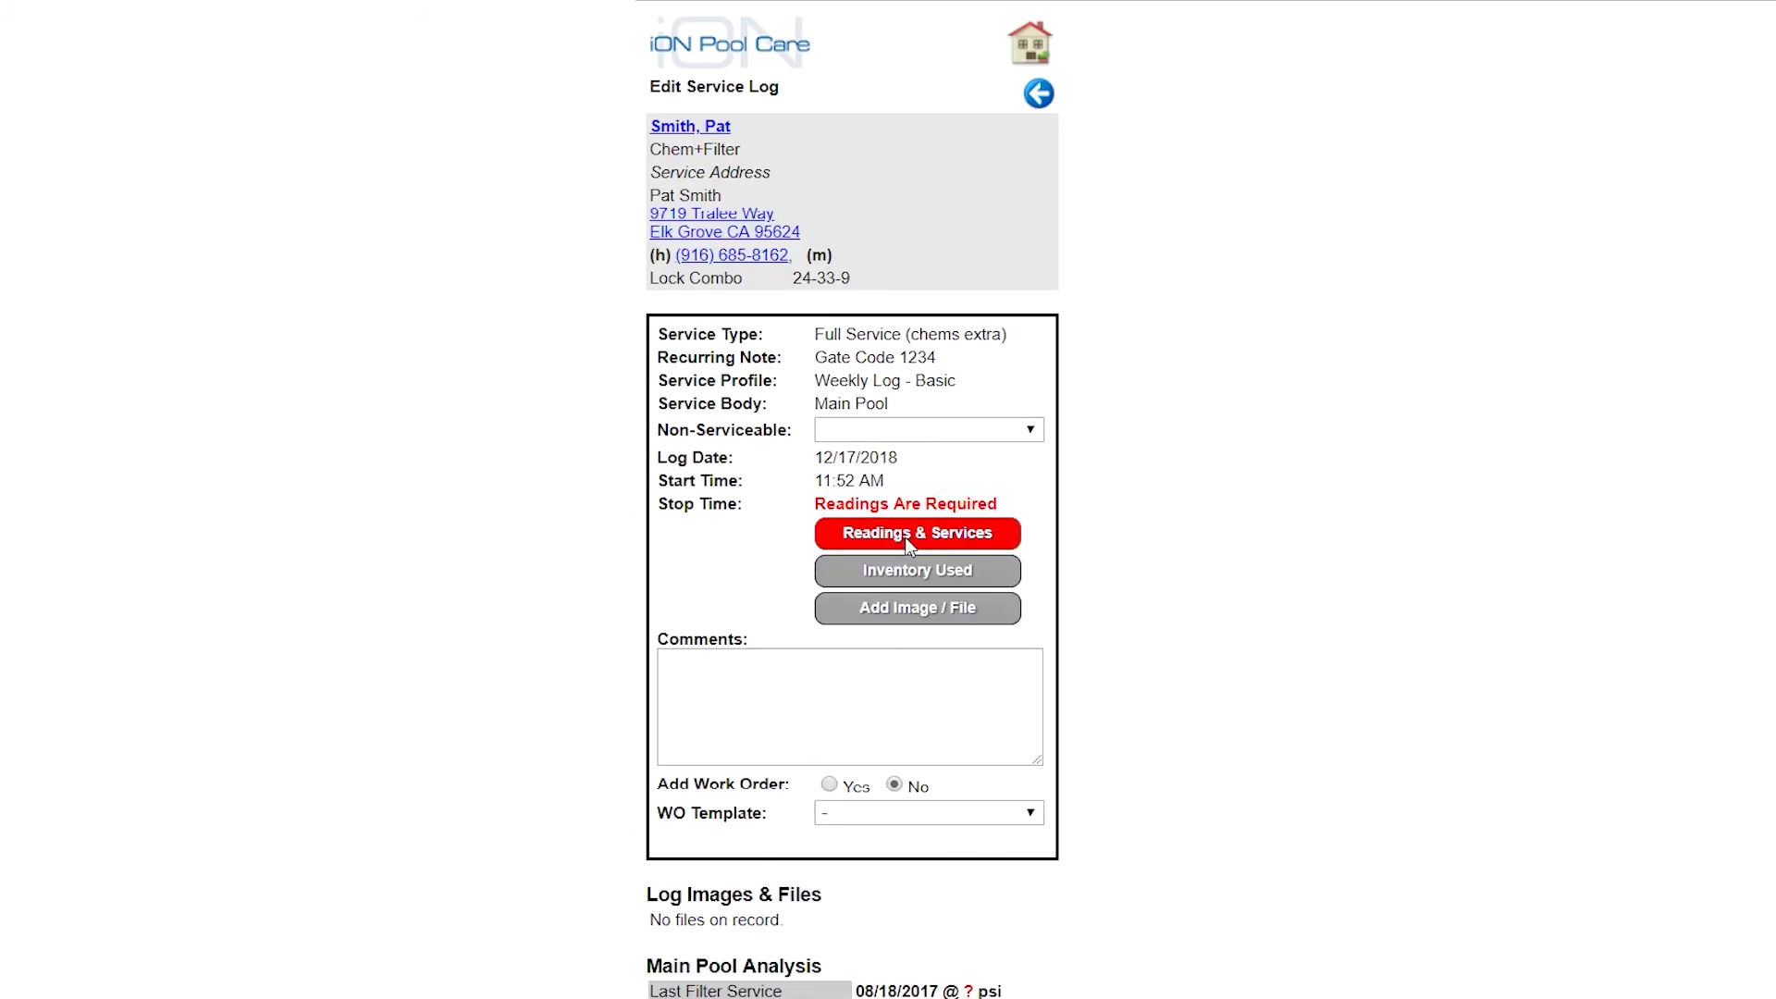
pyautogui.click(913, 573)
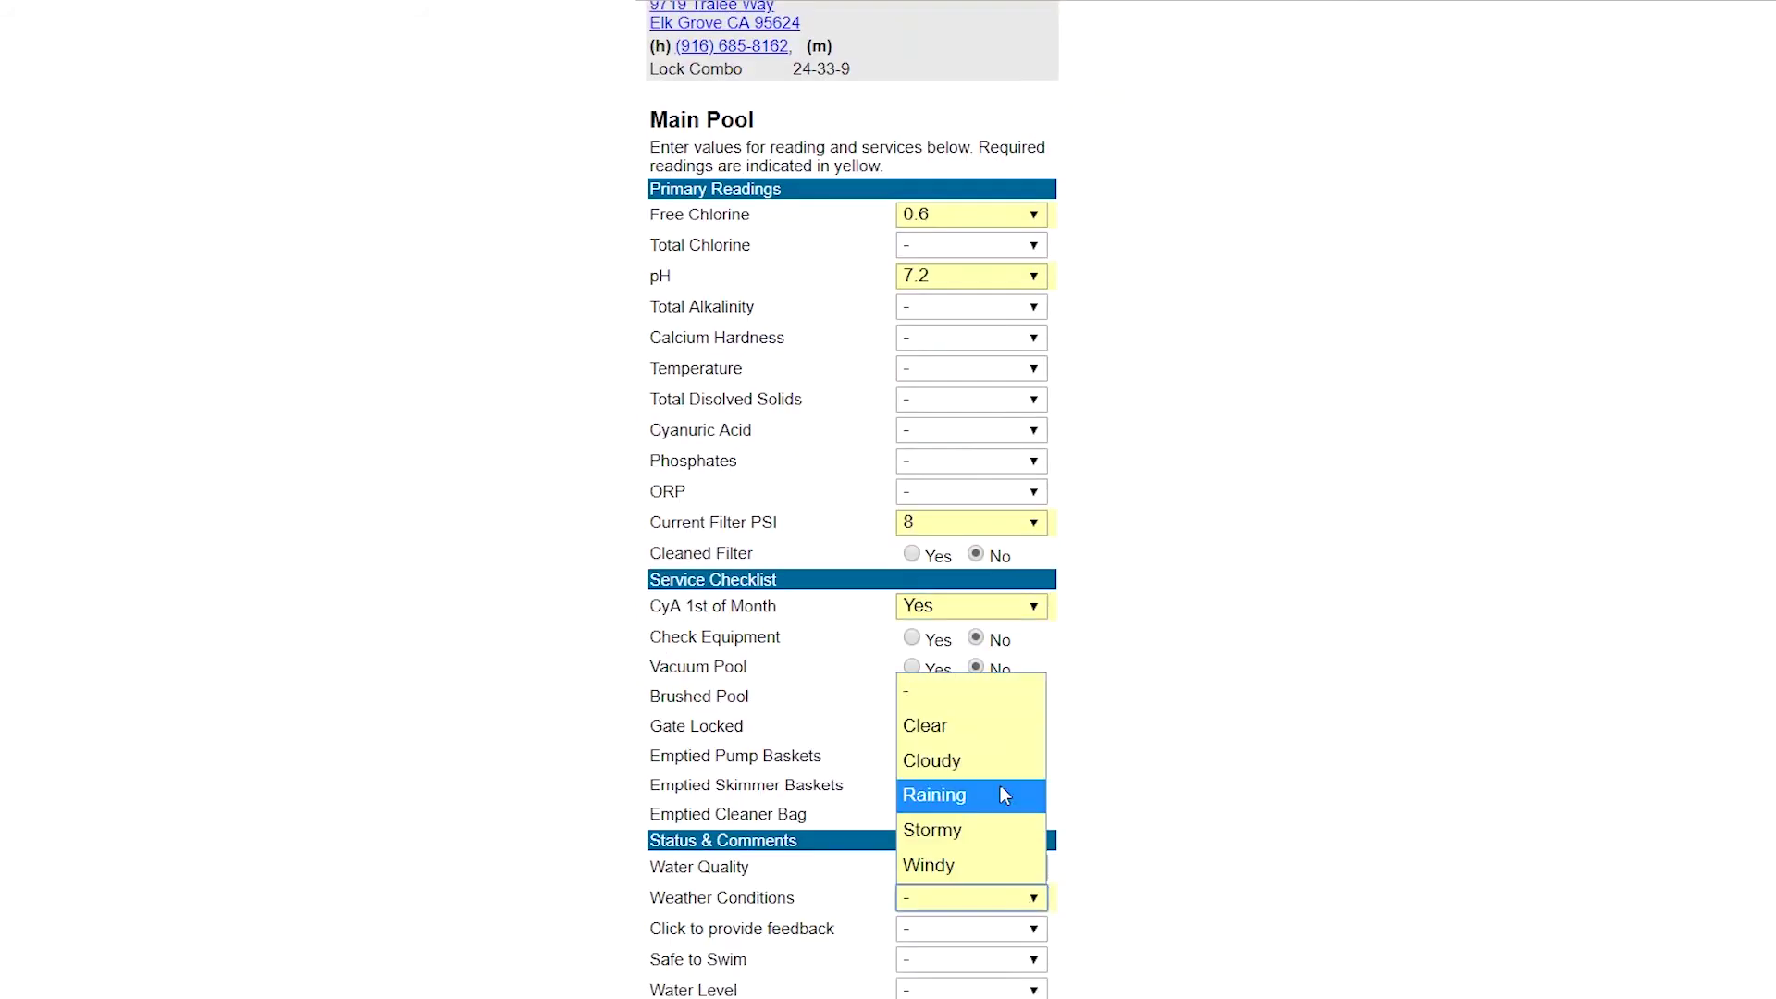
pyautogui.click(1064, 758)
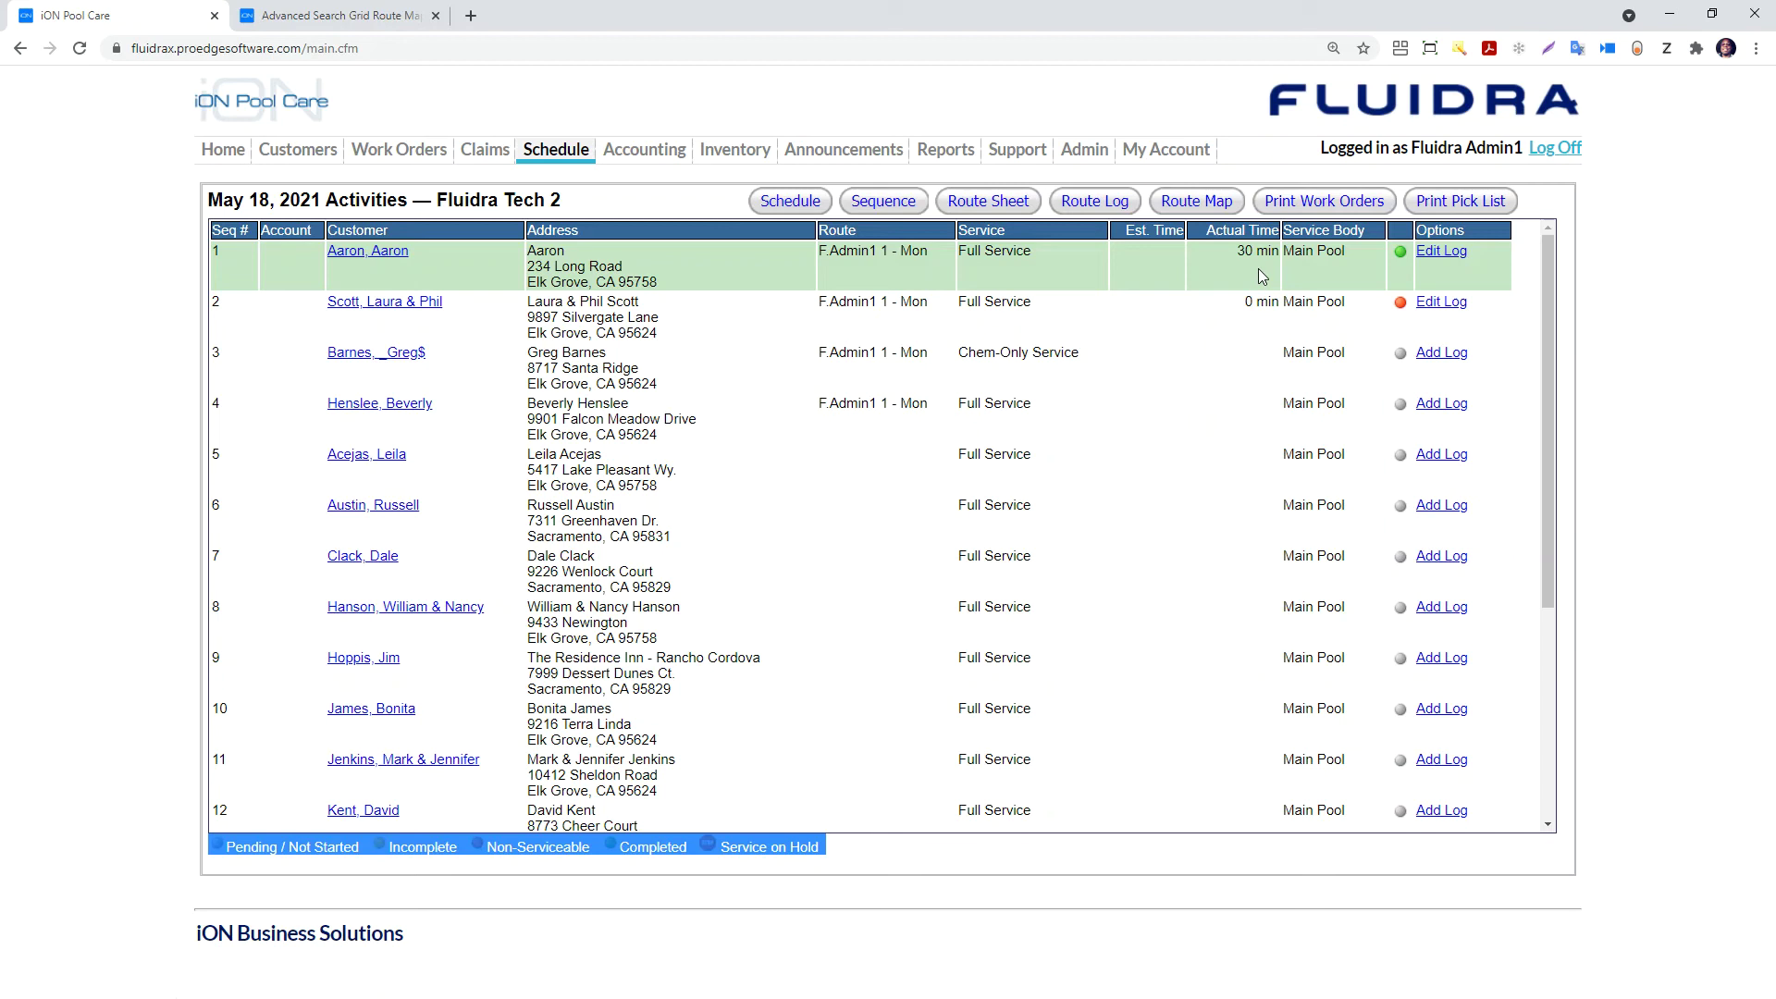
# Review the first stop's service log, with 3.0 3in Tabs recorded, and close it.
pyautogui.click(1436, 253)
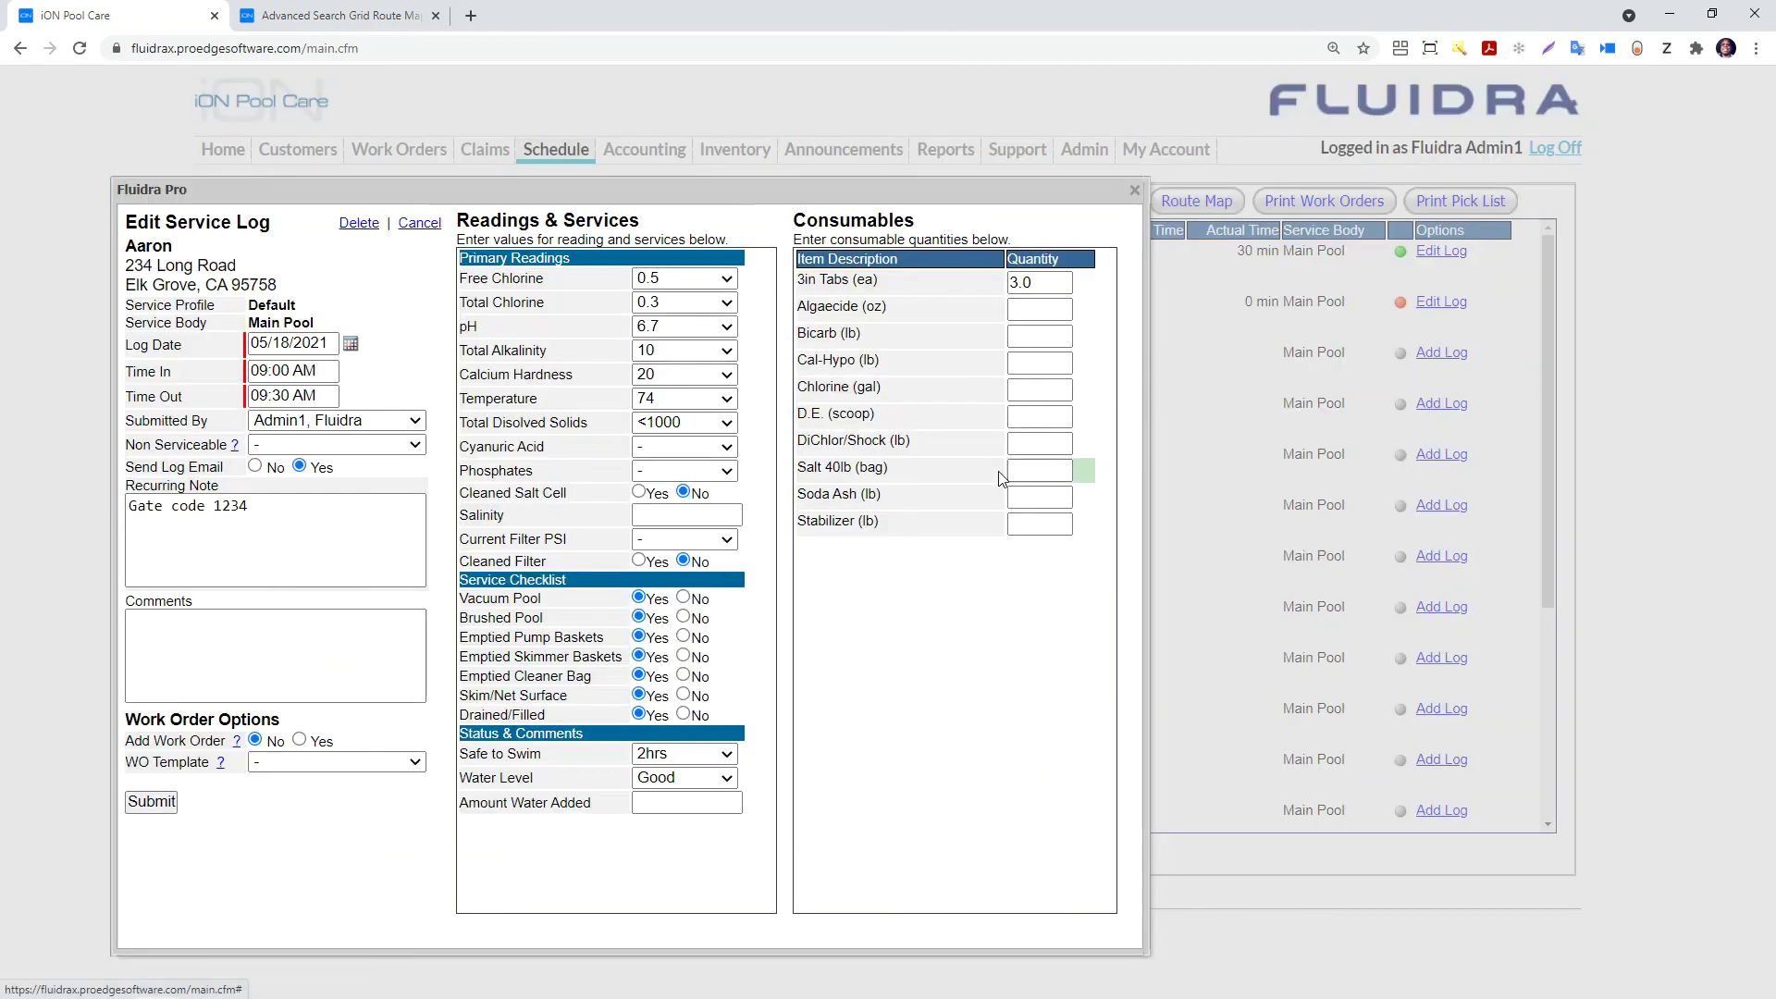
pyautogui.click(1132, 193)
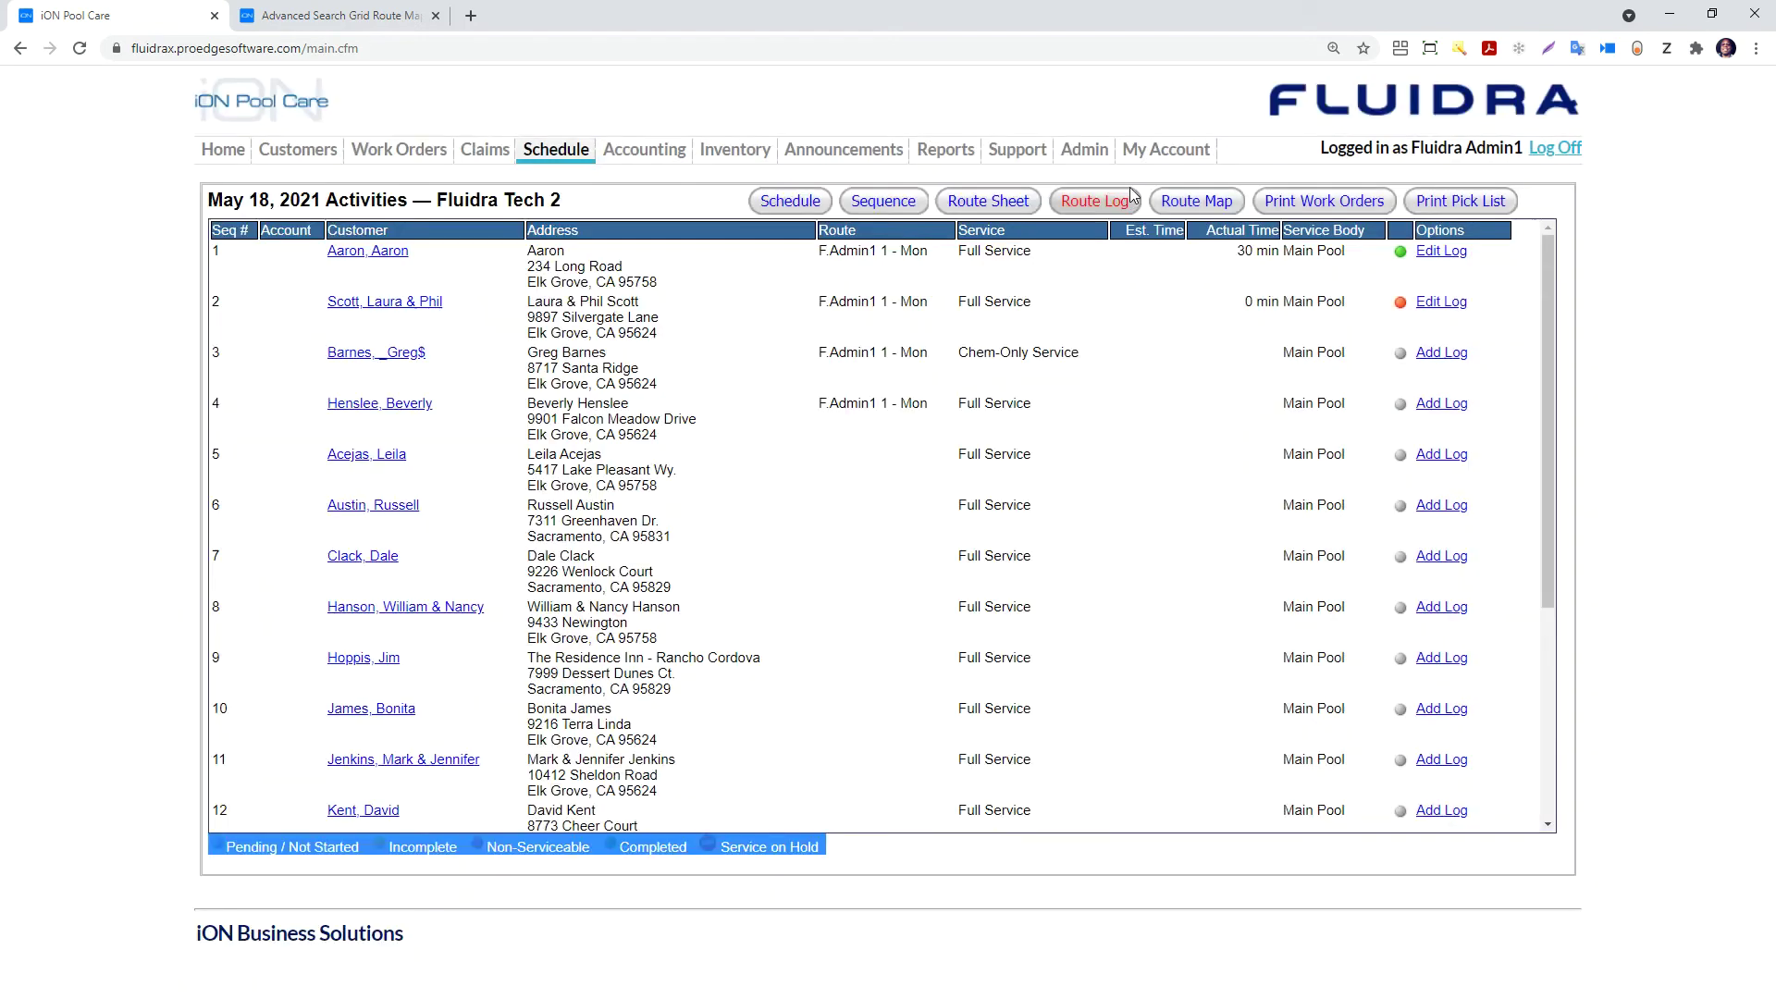
# Go to the Customers list and show the first customer's recurring tasks.
pyautogui.click(1129, 187)
pyautogui.click(125, 11)
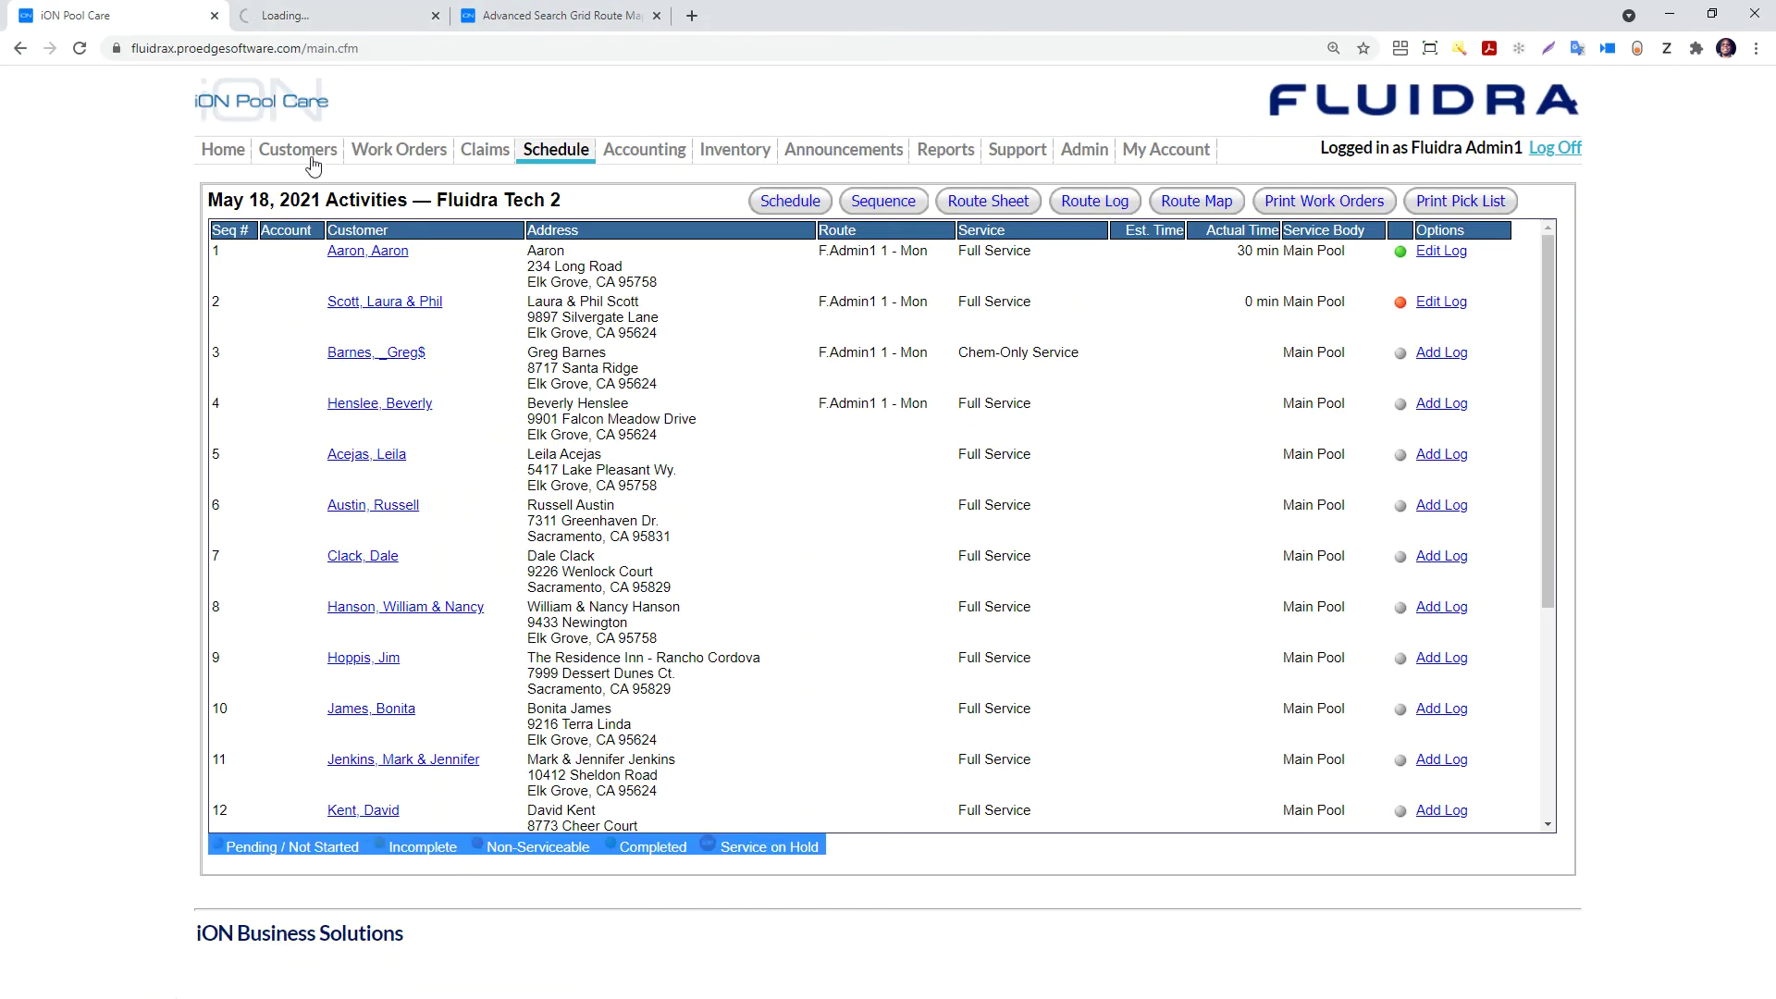
pyautogui.click(297, 149)
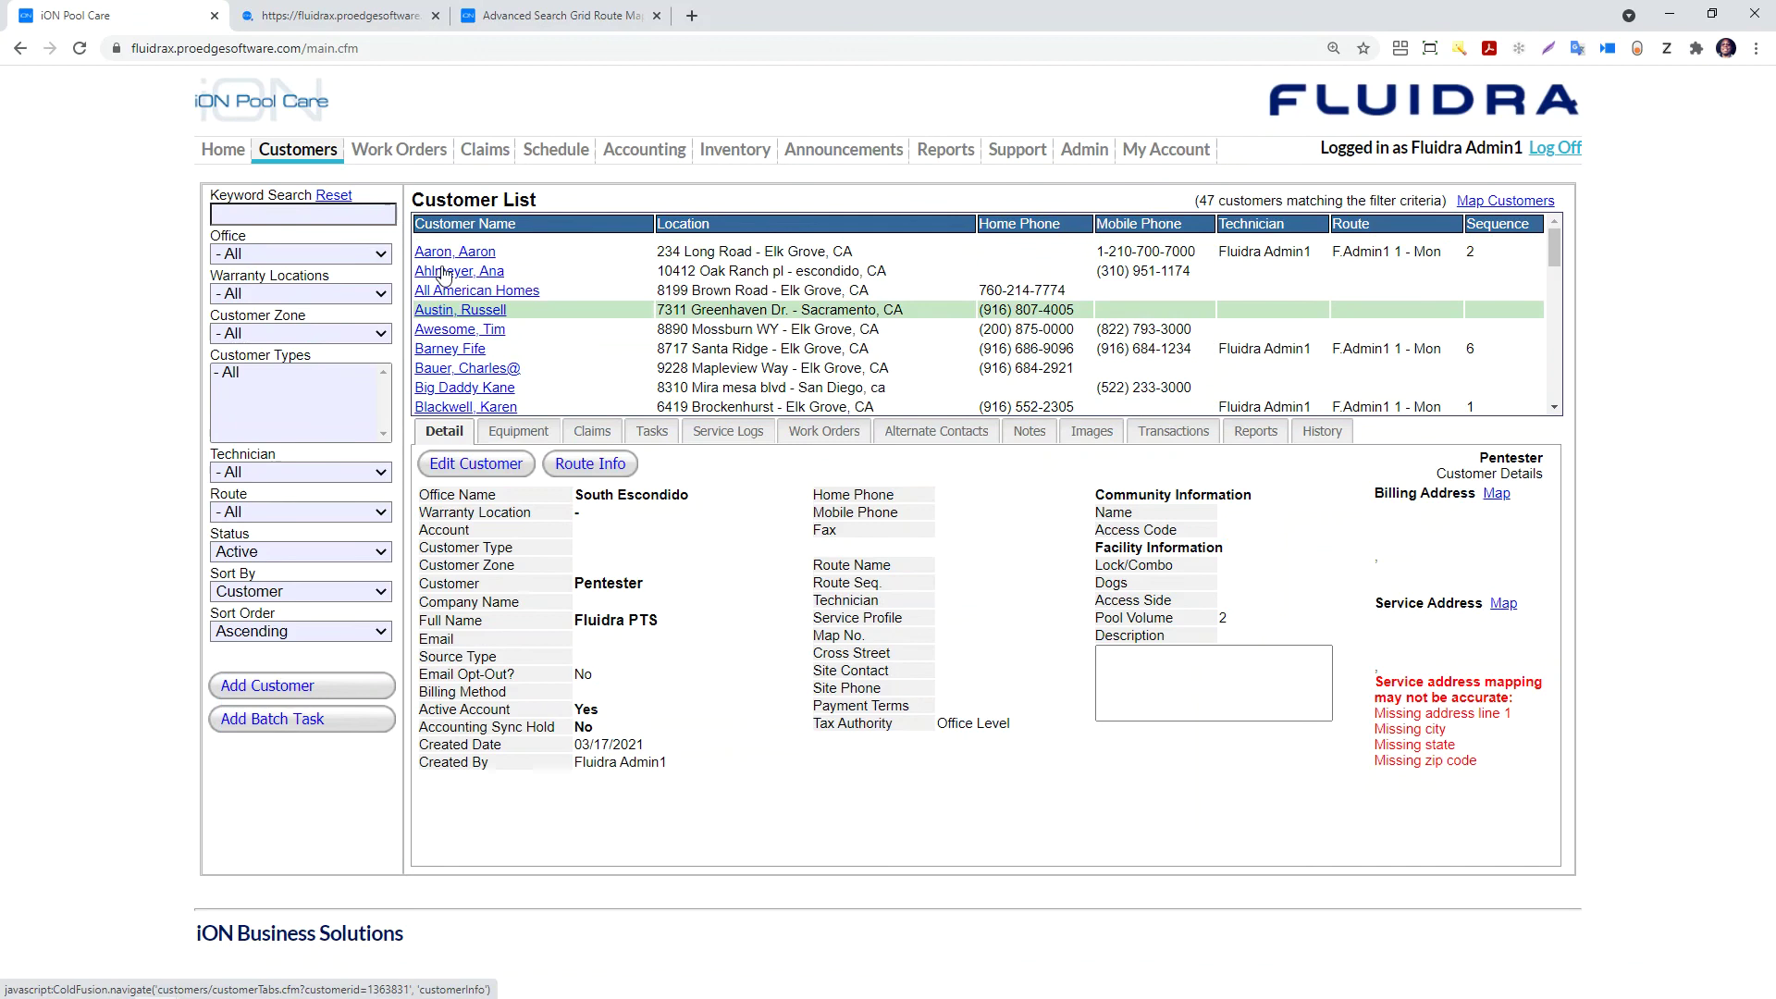
pyautogui.click(573, 251)
pyautogui.click(653, 435)
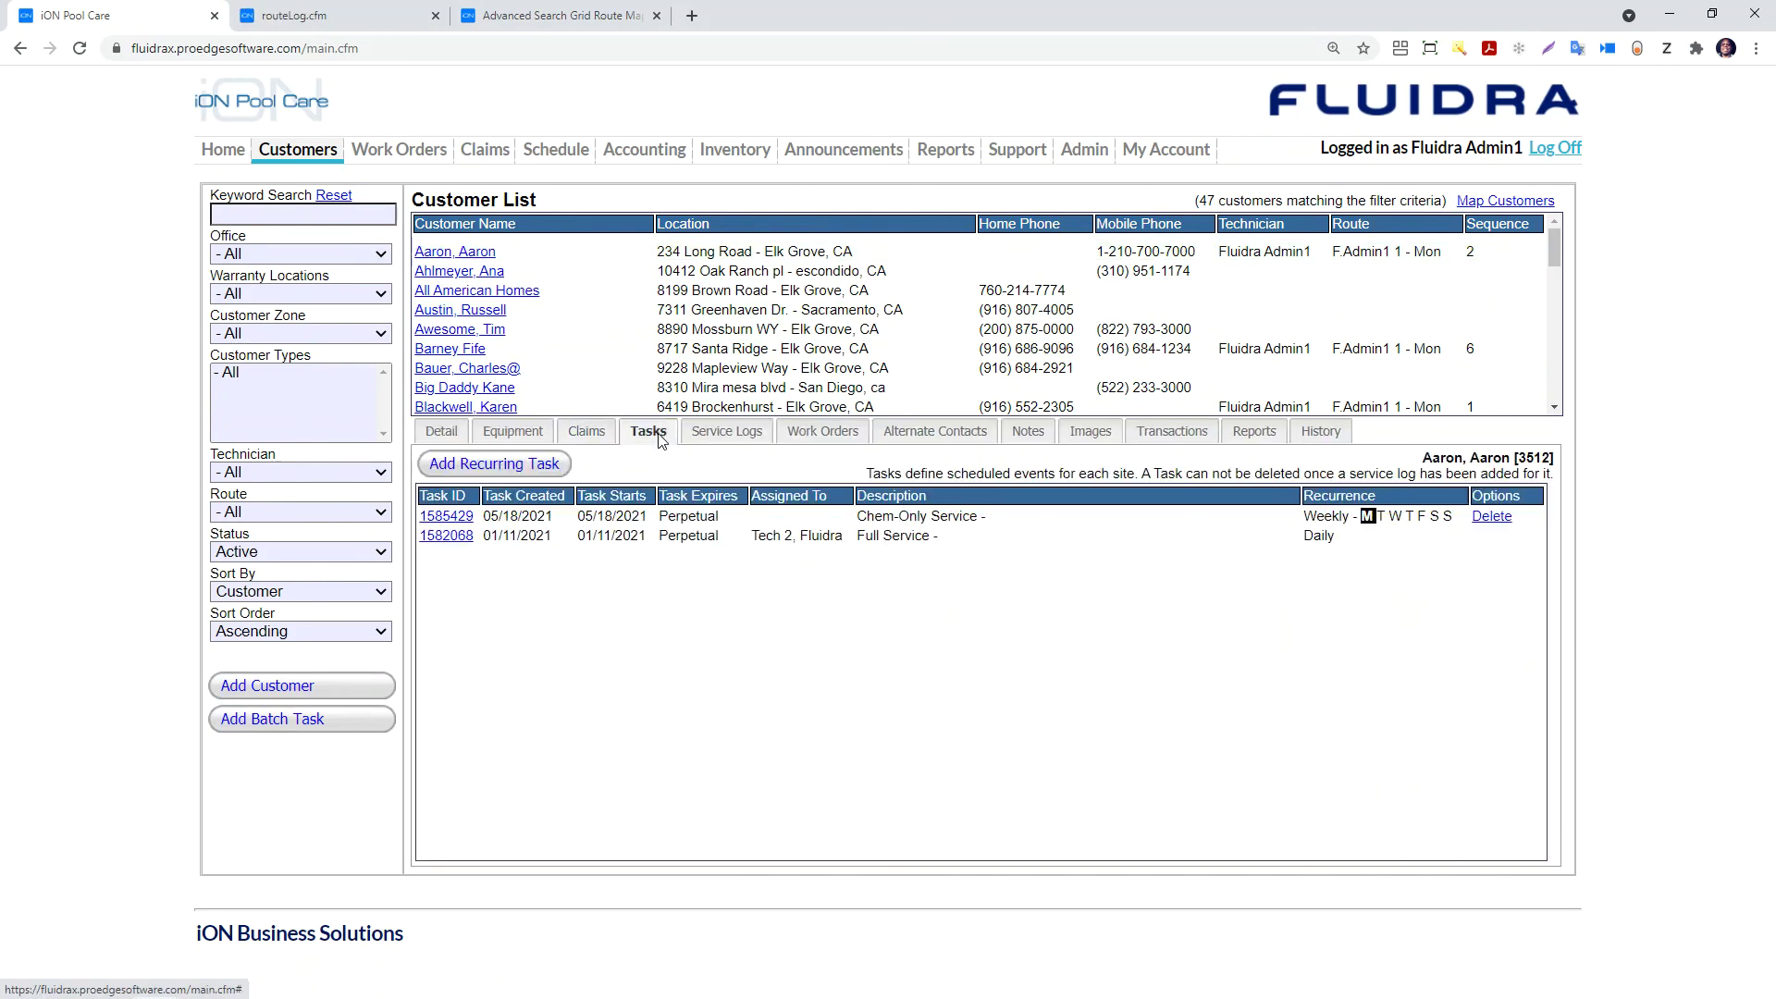
# Open recurring task 1585429 and review its start and expiry date settings.
pyautogui.click(453, 516)
pyautogui.tripleClick(190, 244)
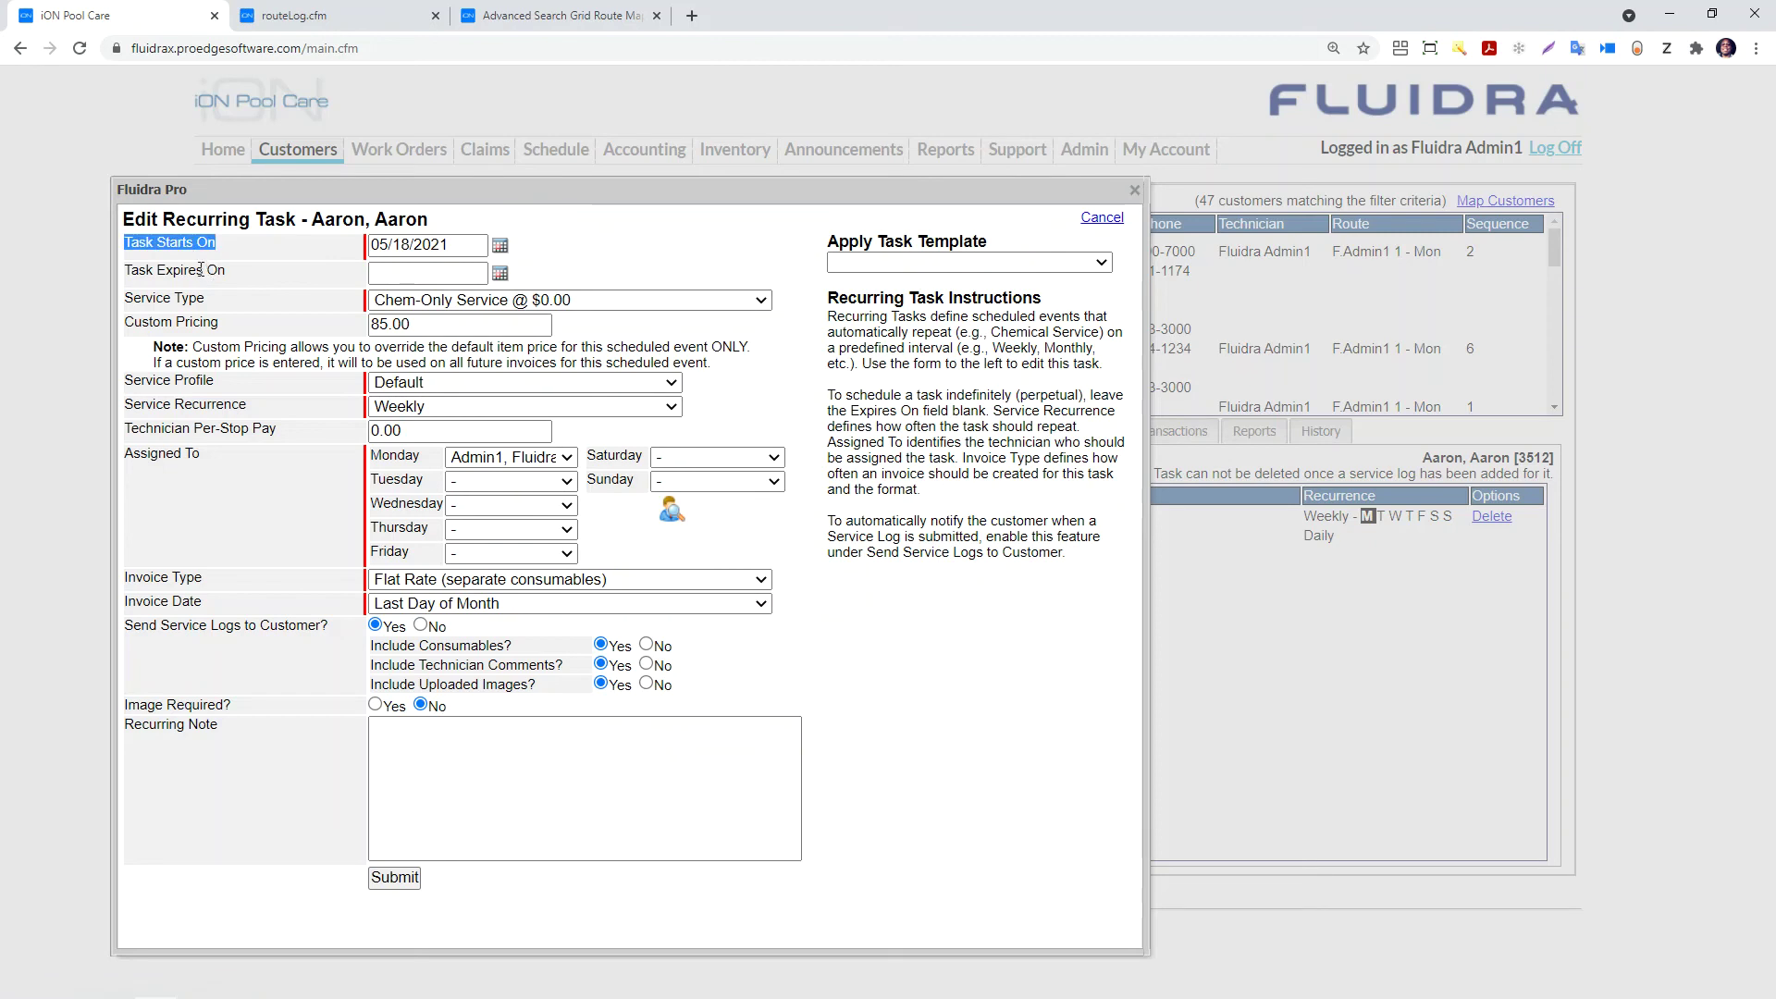
pyautogui.tripleClick(201, 269)
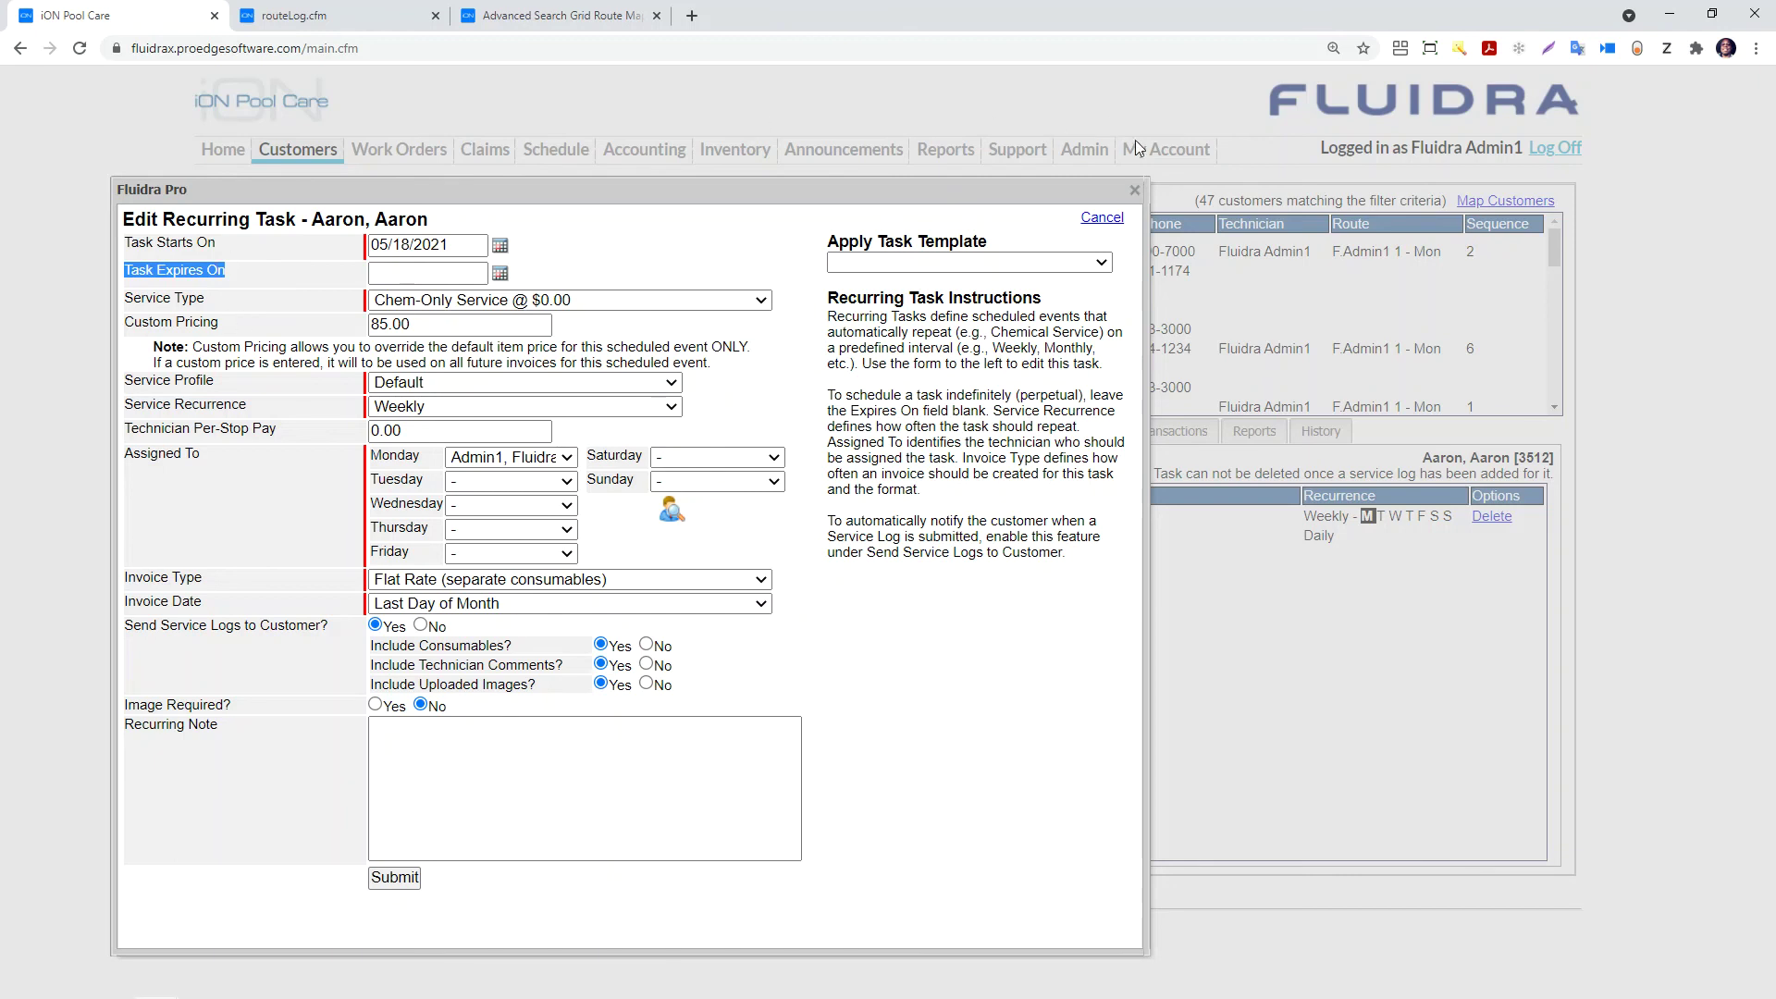
# Close the task editor and start a new work order from the customer's Work Orders.
pyautogui.click(1136, 189)
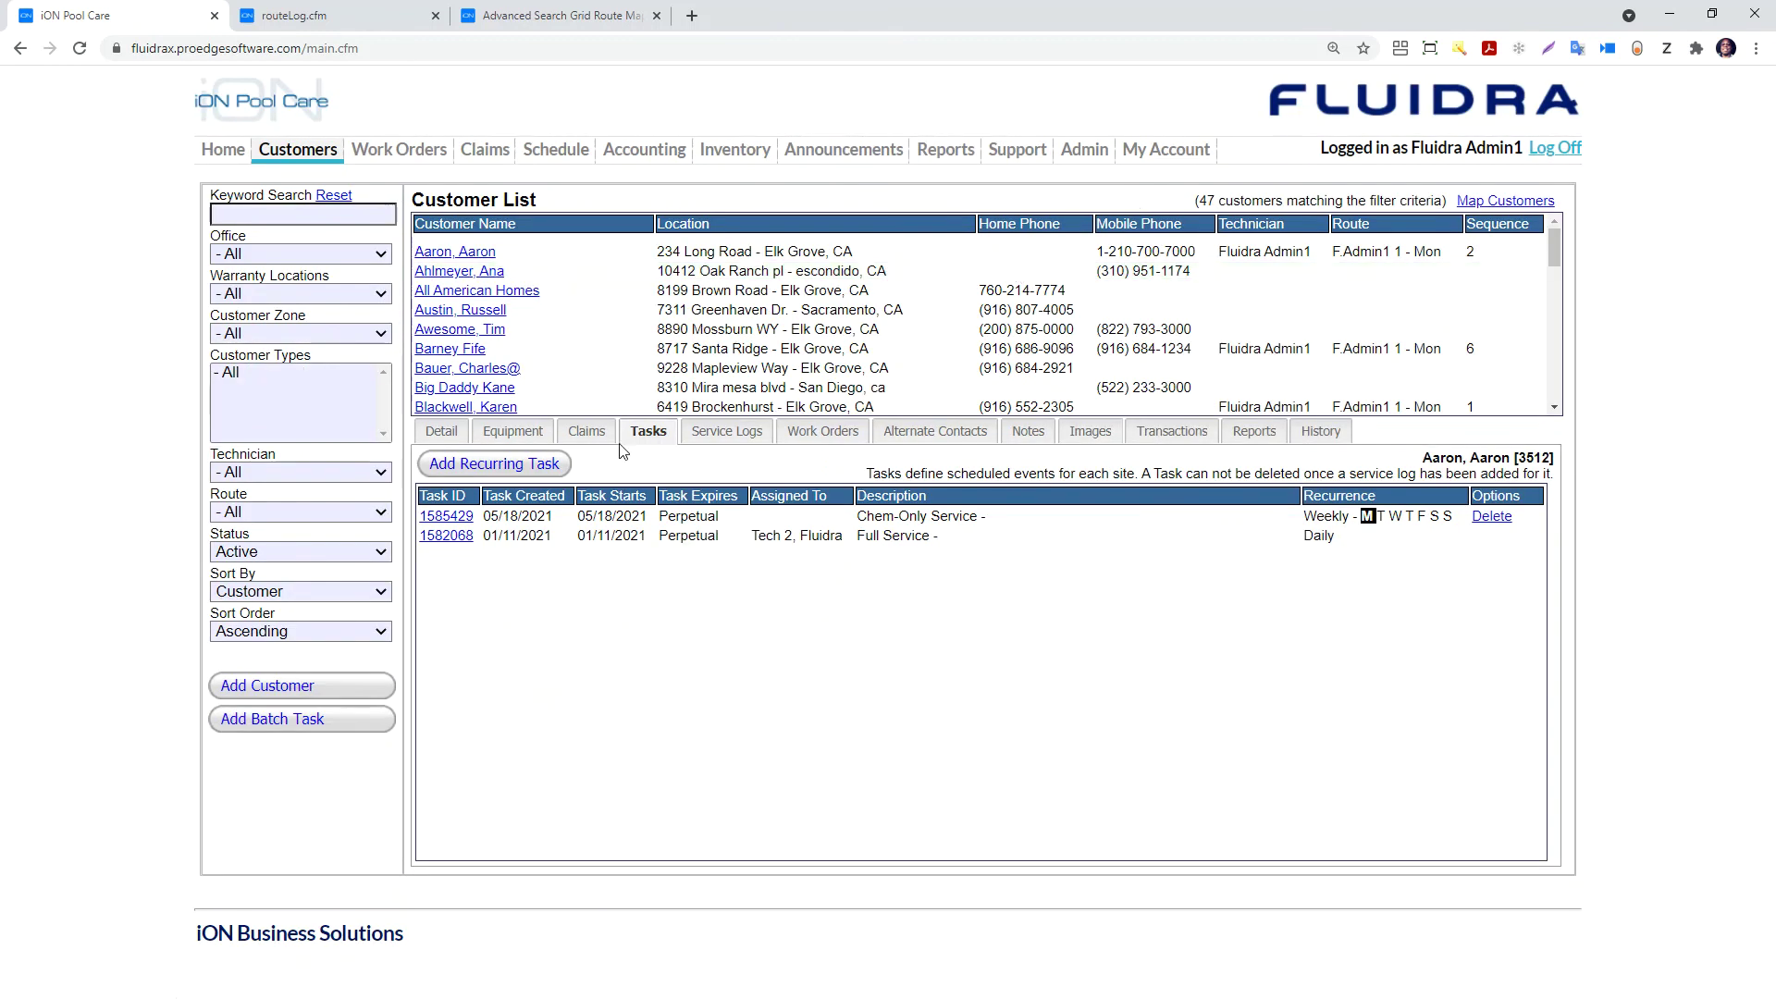
pyautogui.click(824, 432)
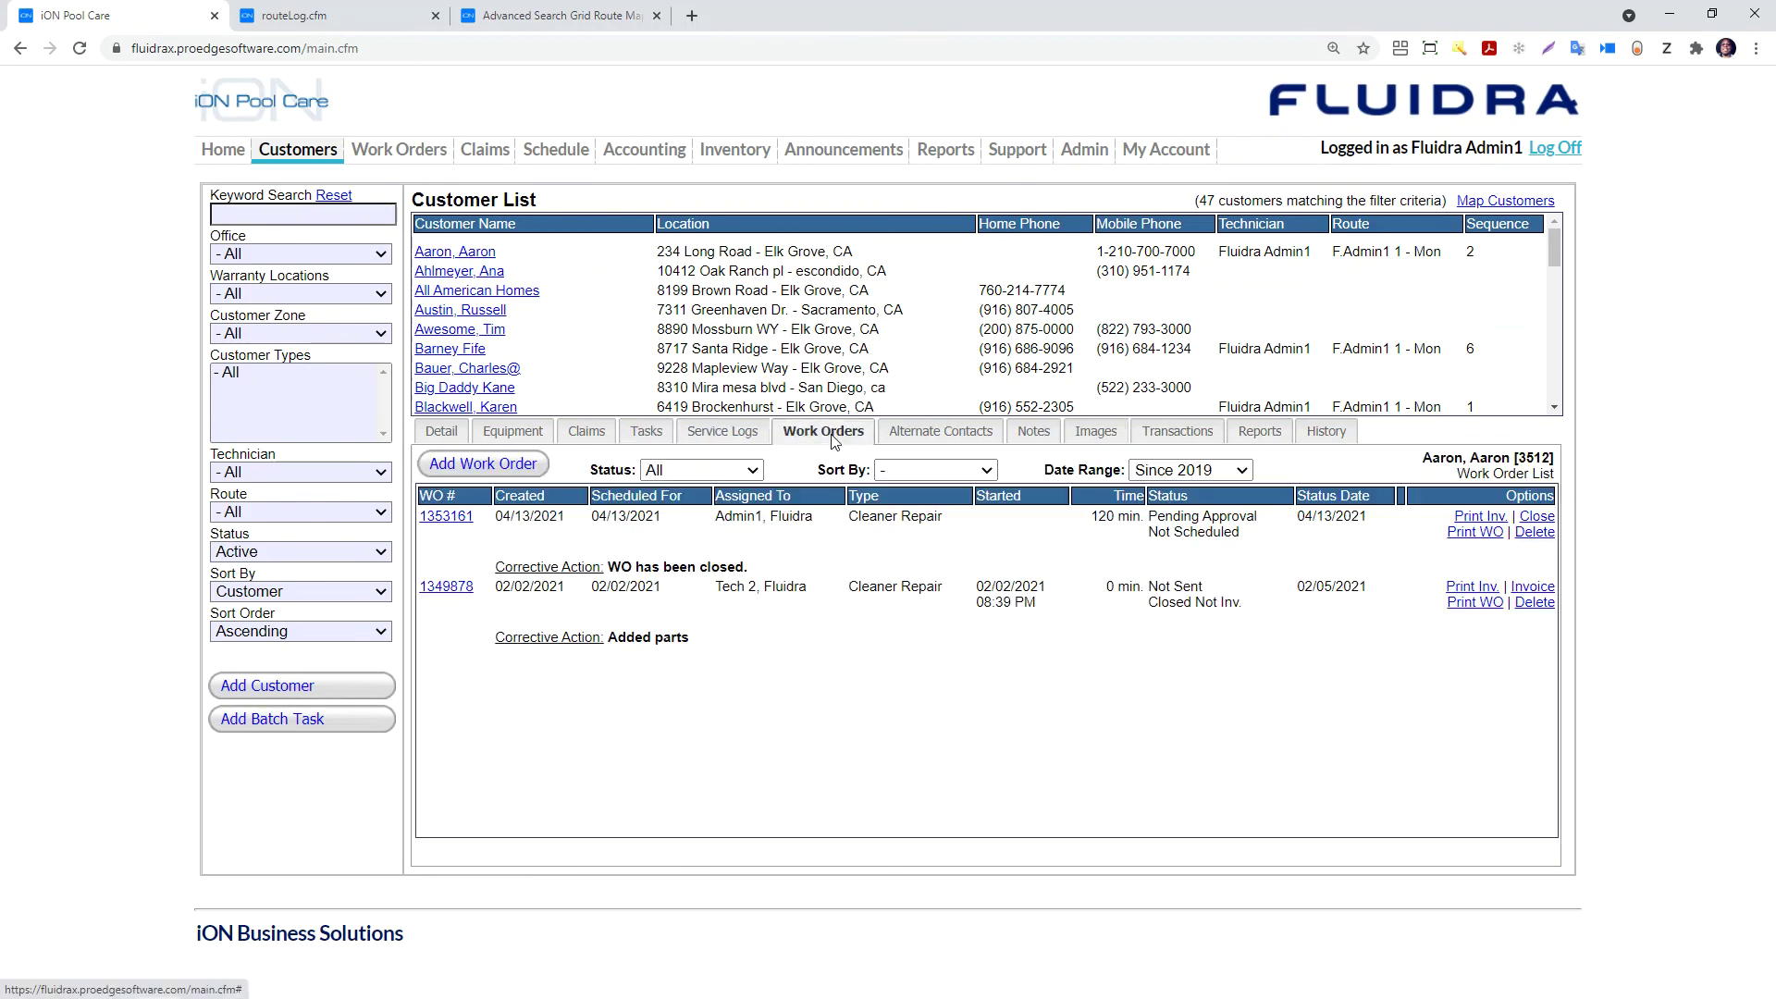
pyautogui.click(500, 468)
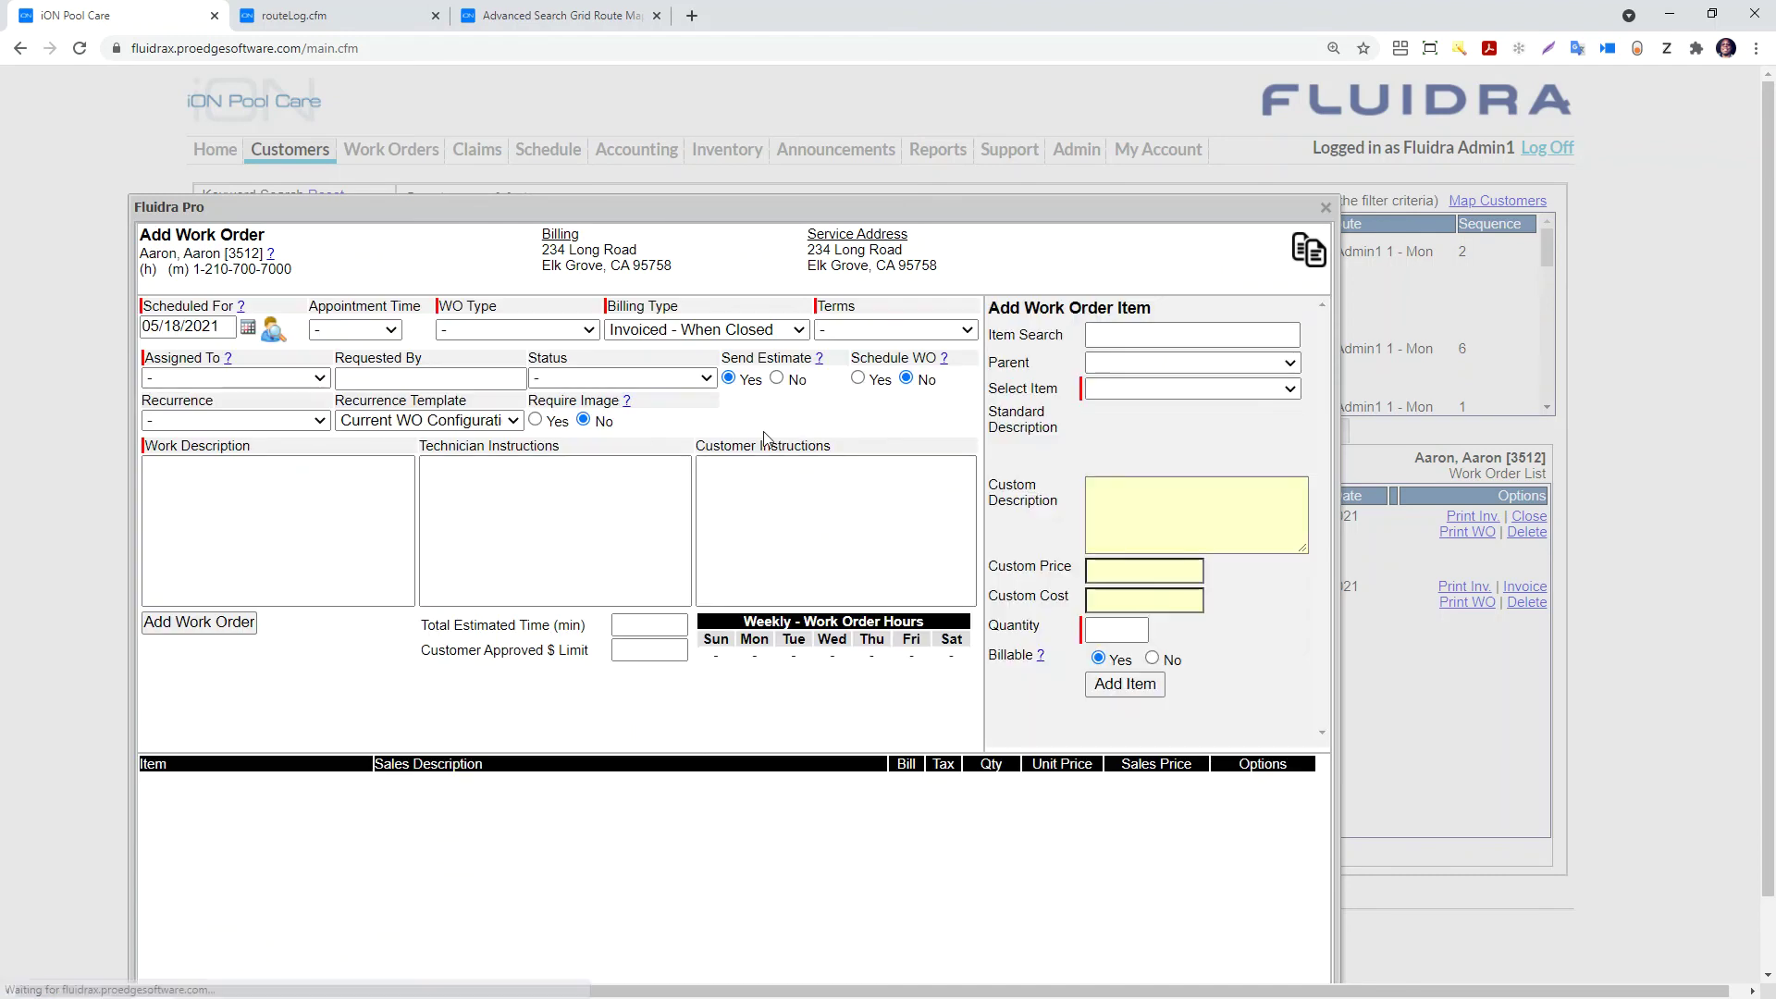
# Use Item Search to pick Pump Part, then search 'p' and select Cal-Hypo (lb).
pyautogui.click(1131, 333)
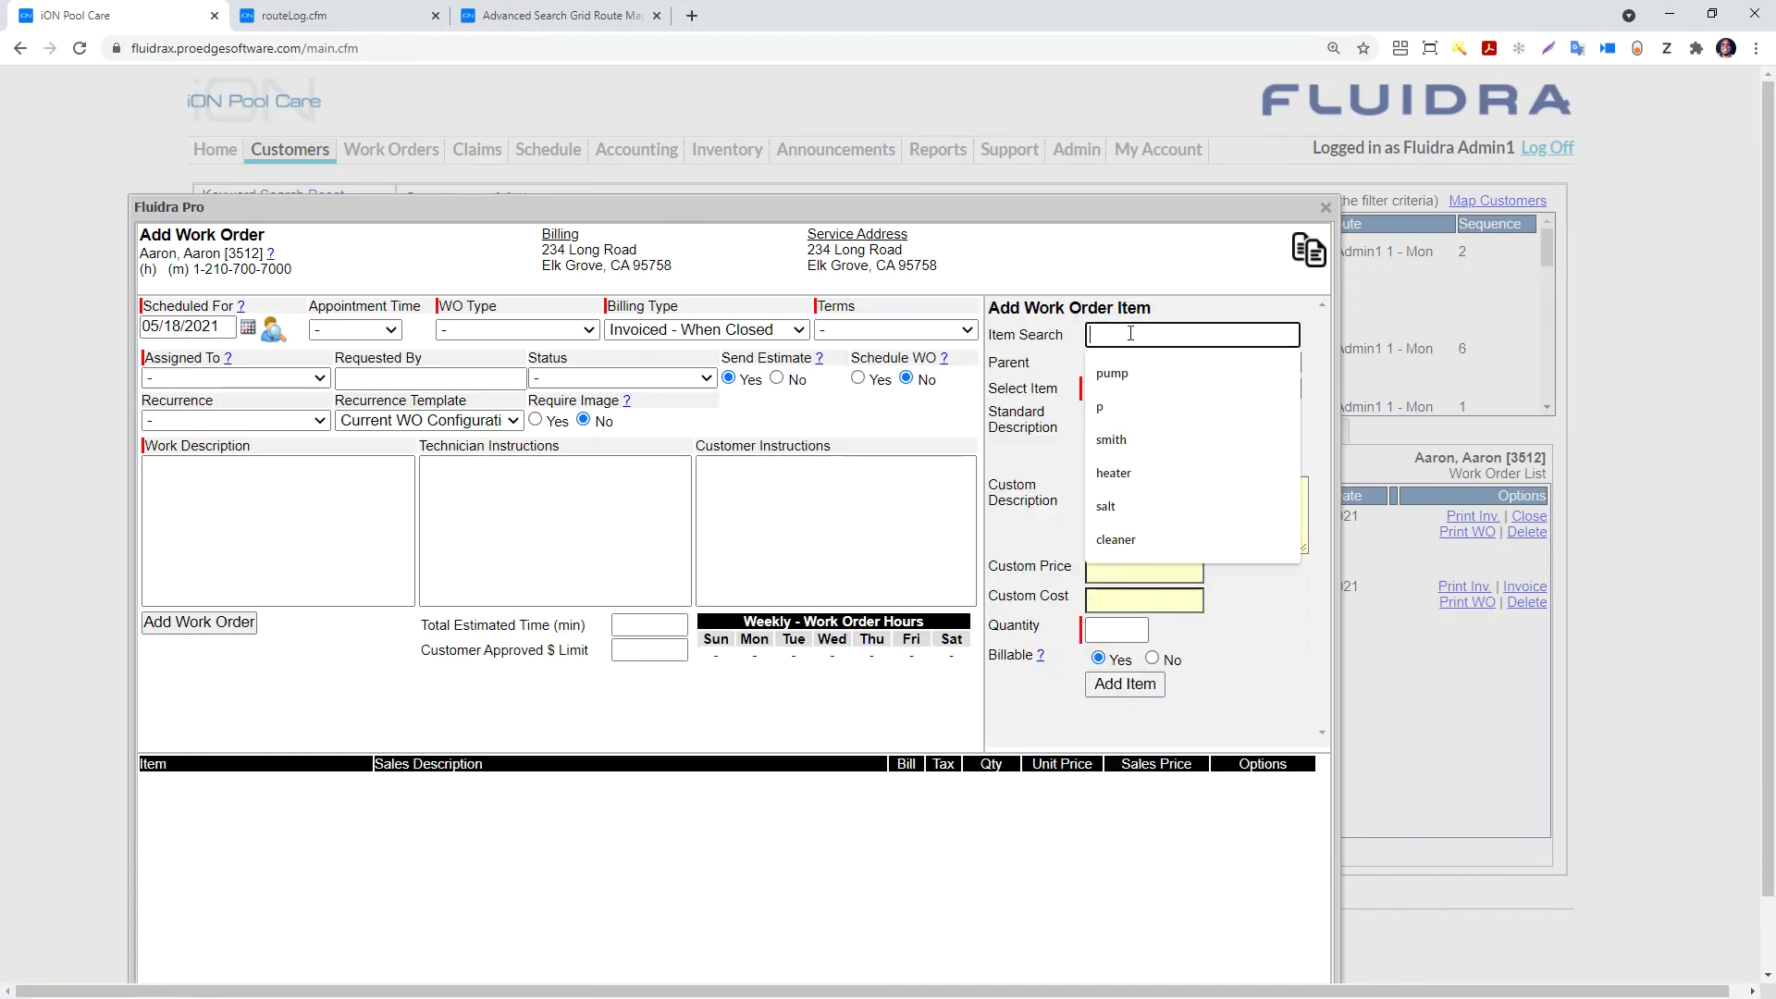
pyautogui.click(1133, 364)
pyautogui.click(1145, 388)
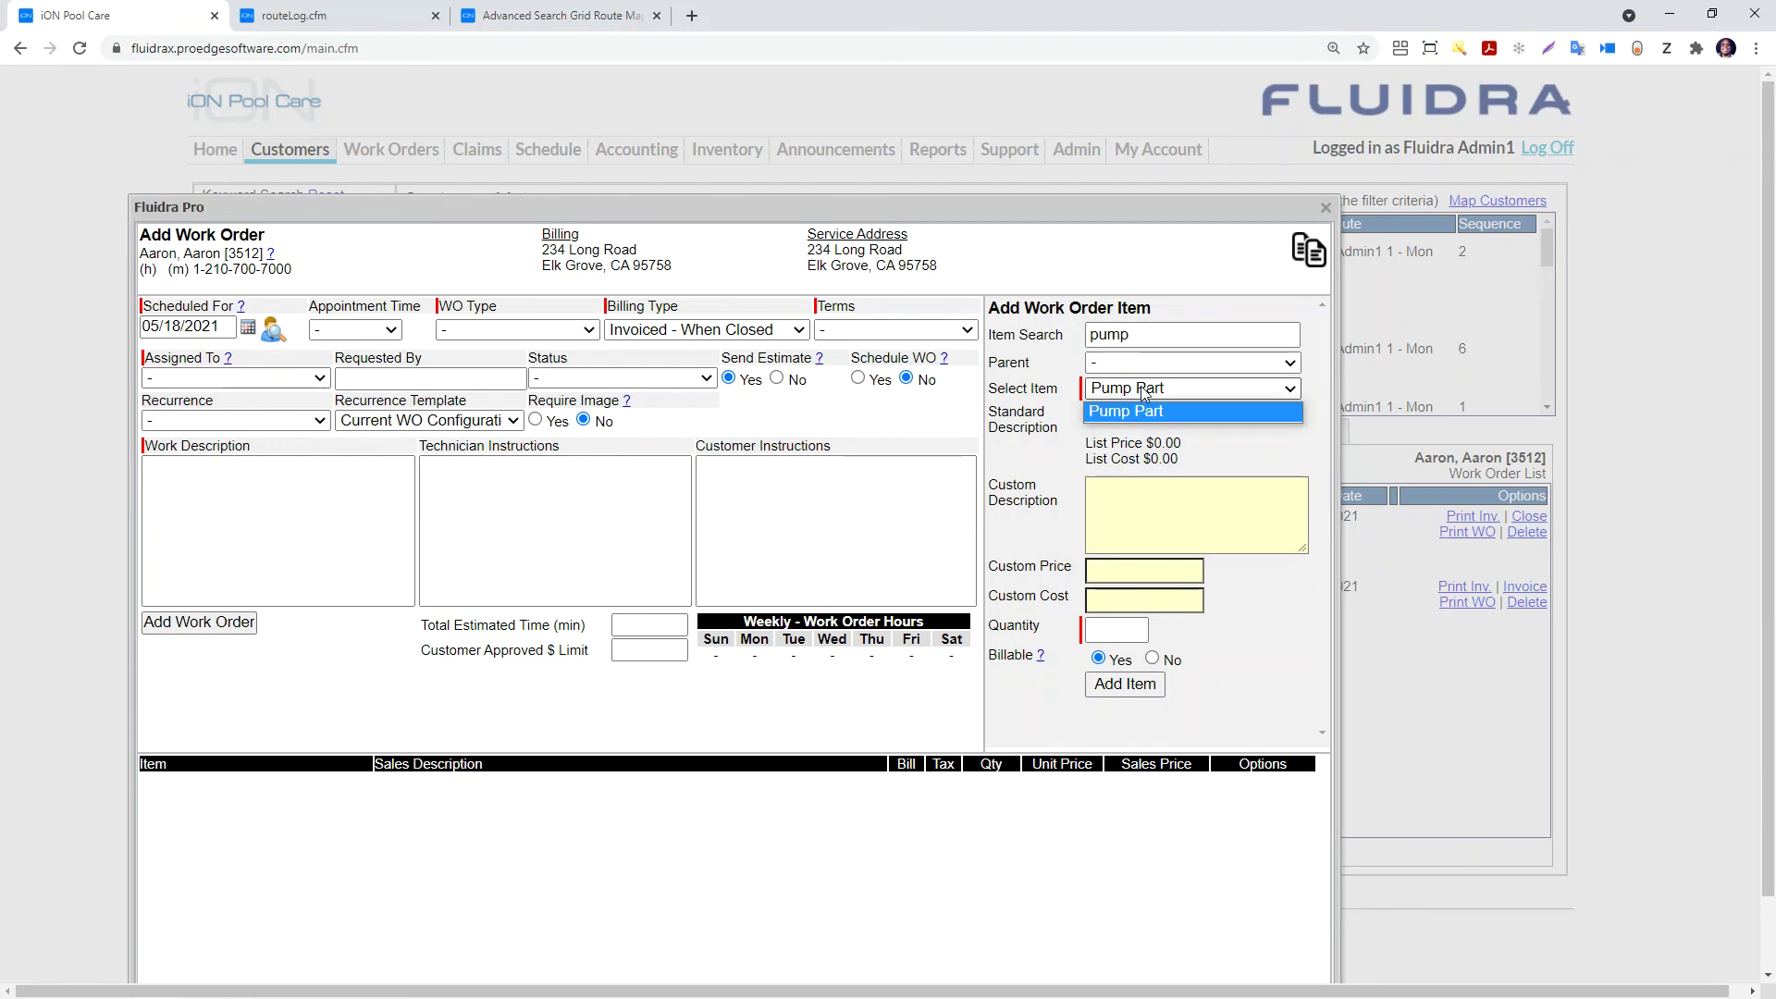
pyautogui.click(1175, 409)
pyautogui.click(1137, 333)
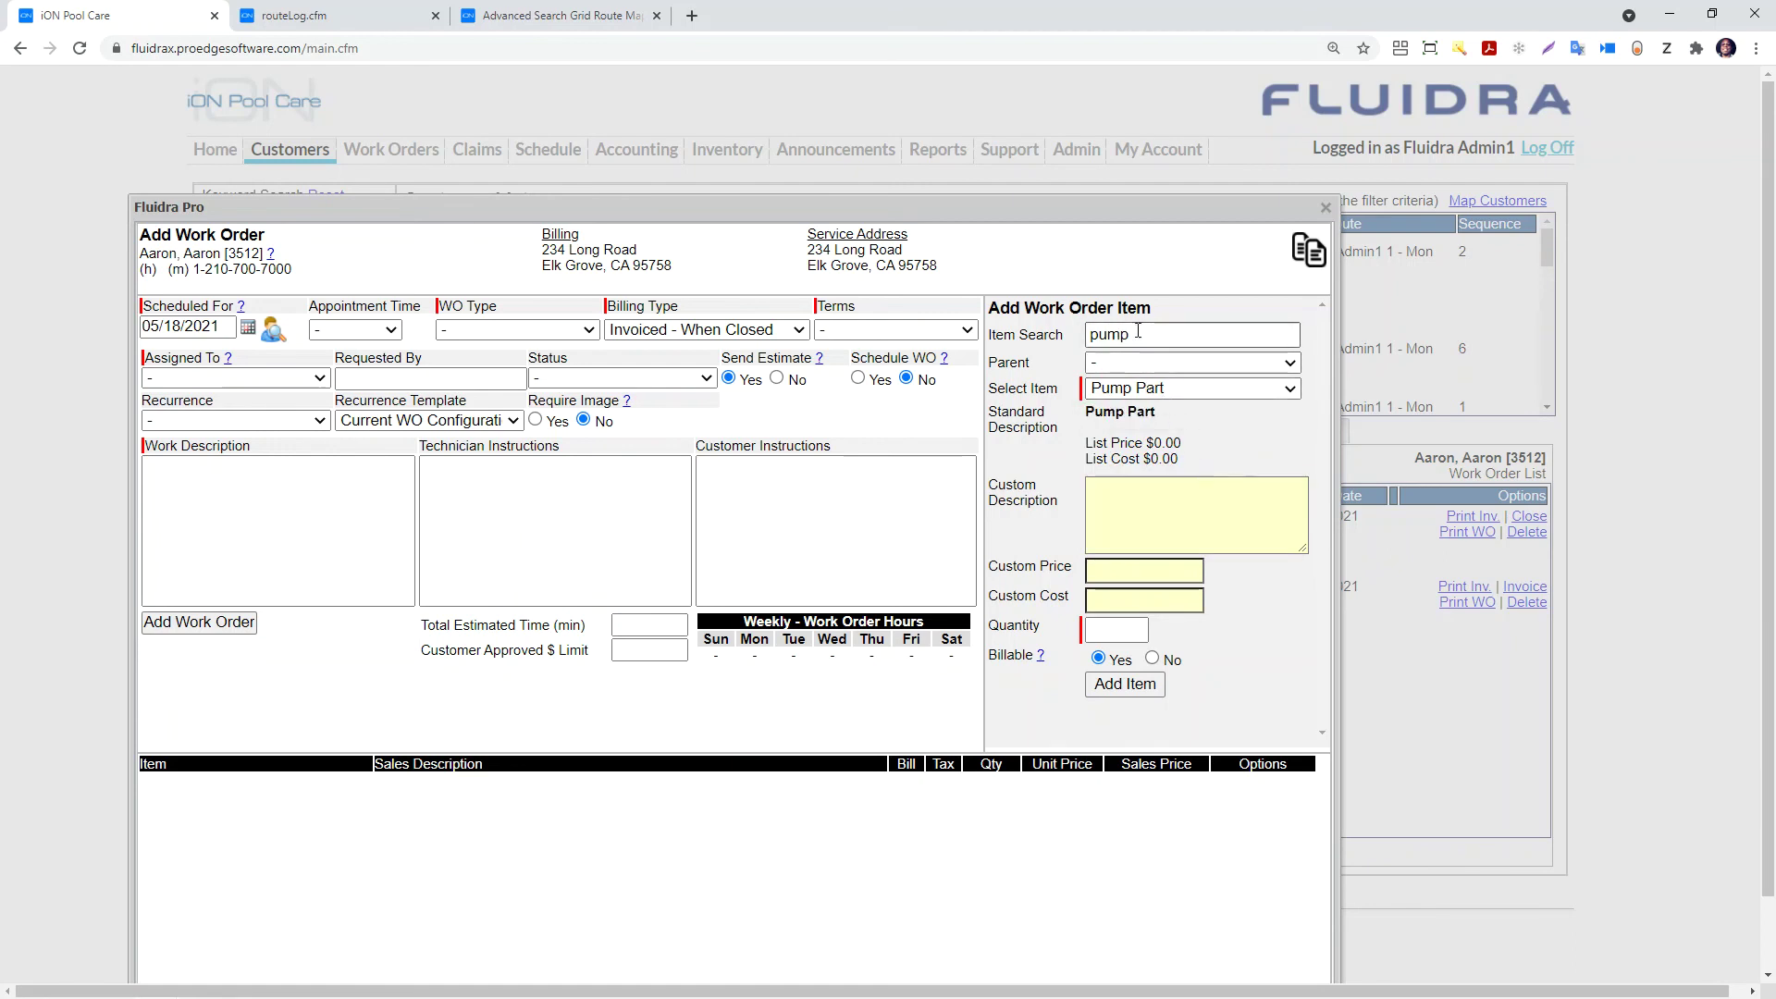
pyautogui.press('BackSpace')
pyautogui.press('BackSpace')
pyautogui.press('BackSpace')
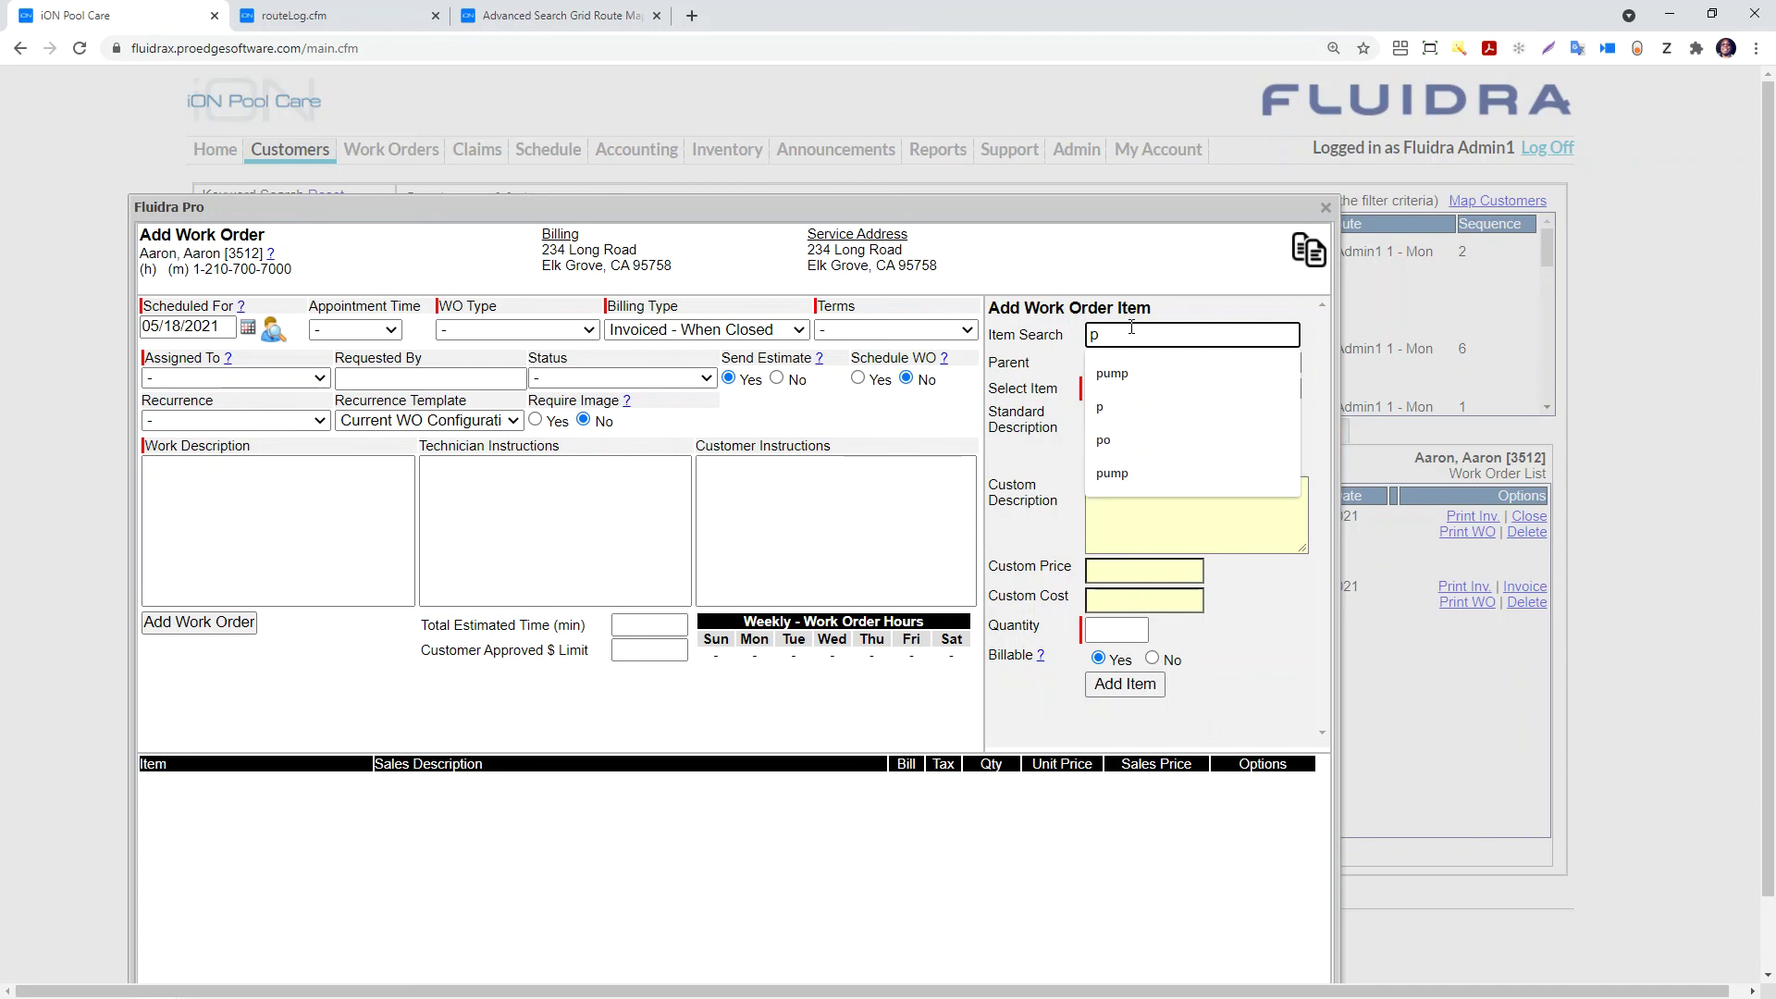
pyautogui.click(1187, 390)
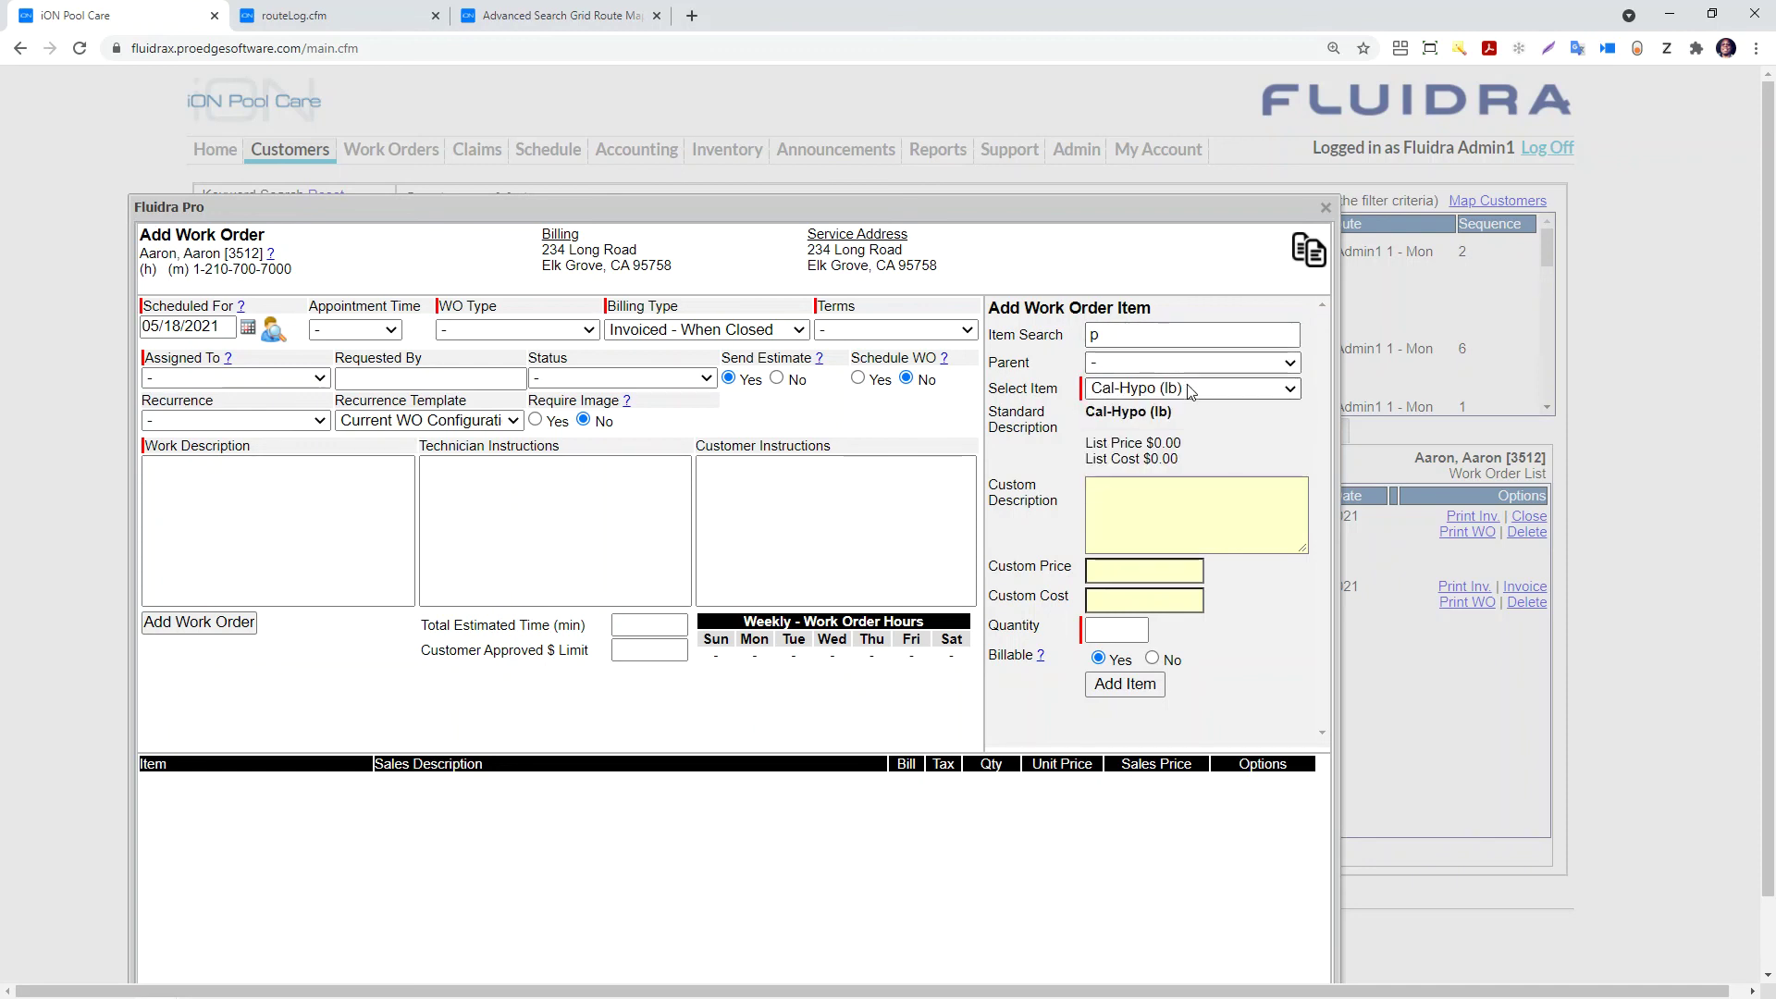
# Review the Send Estimate and Schedule WO options on the work order form.
pyautogui.doubleClick(788, 359)
pyautogui.click(787, 360)
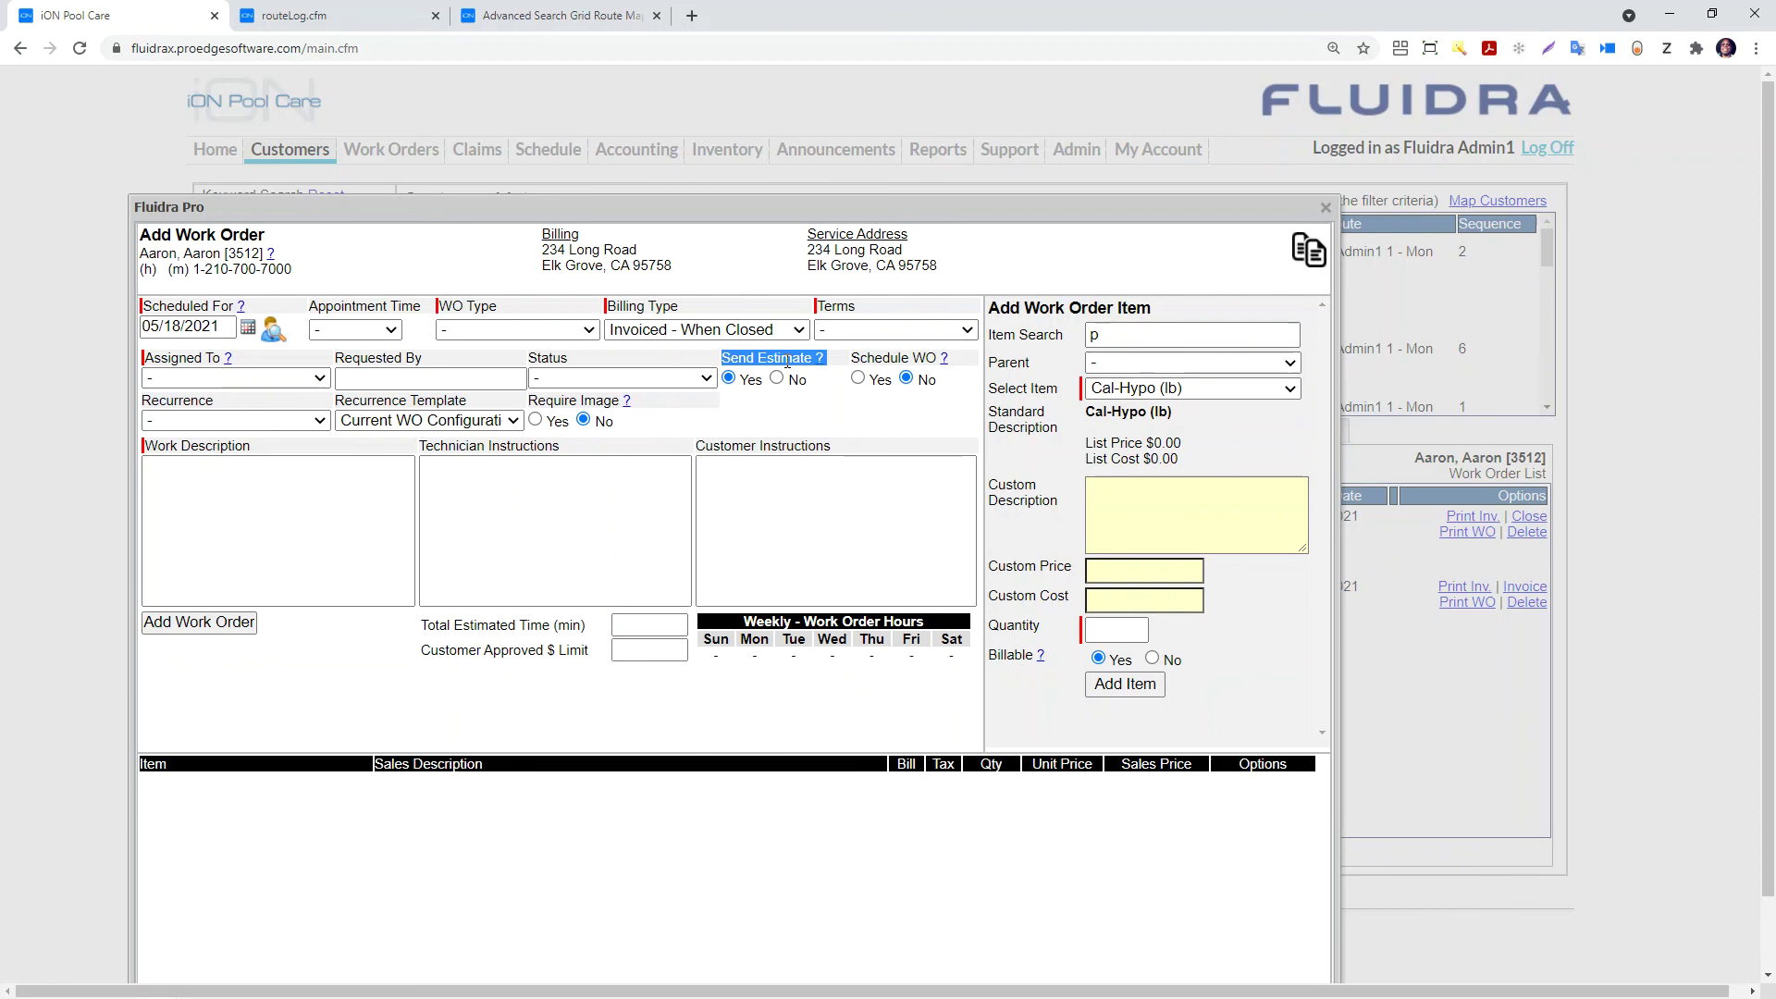
pyautogui.tripleClick(888, 358)
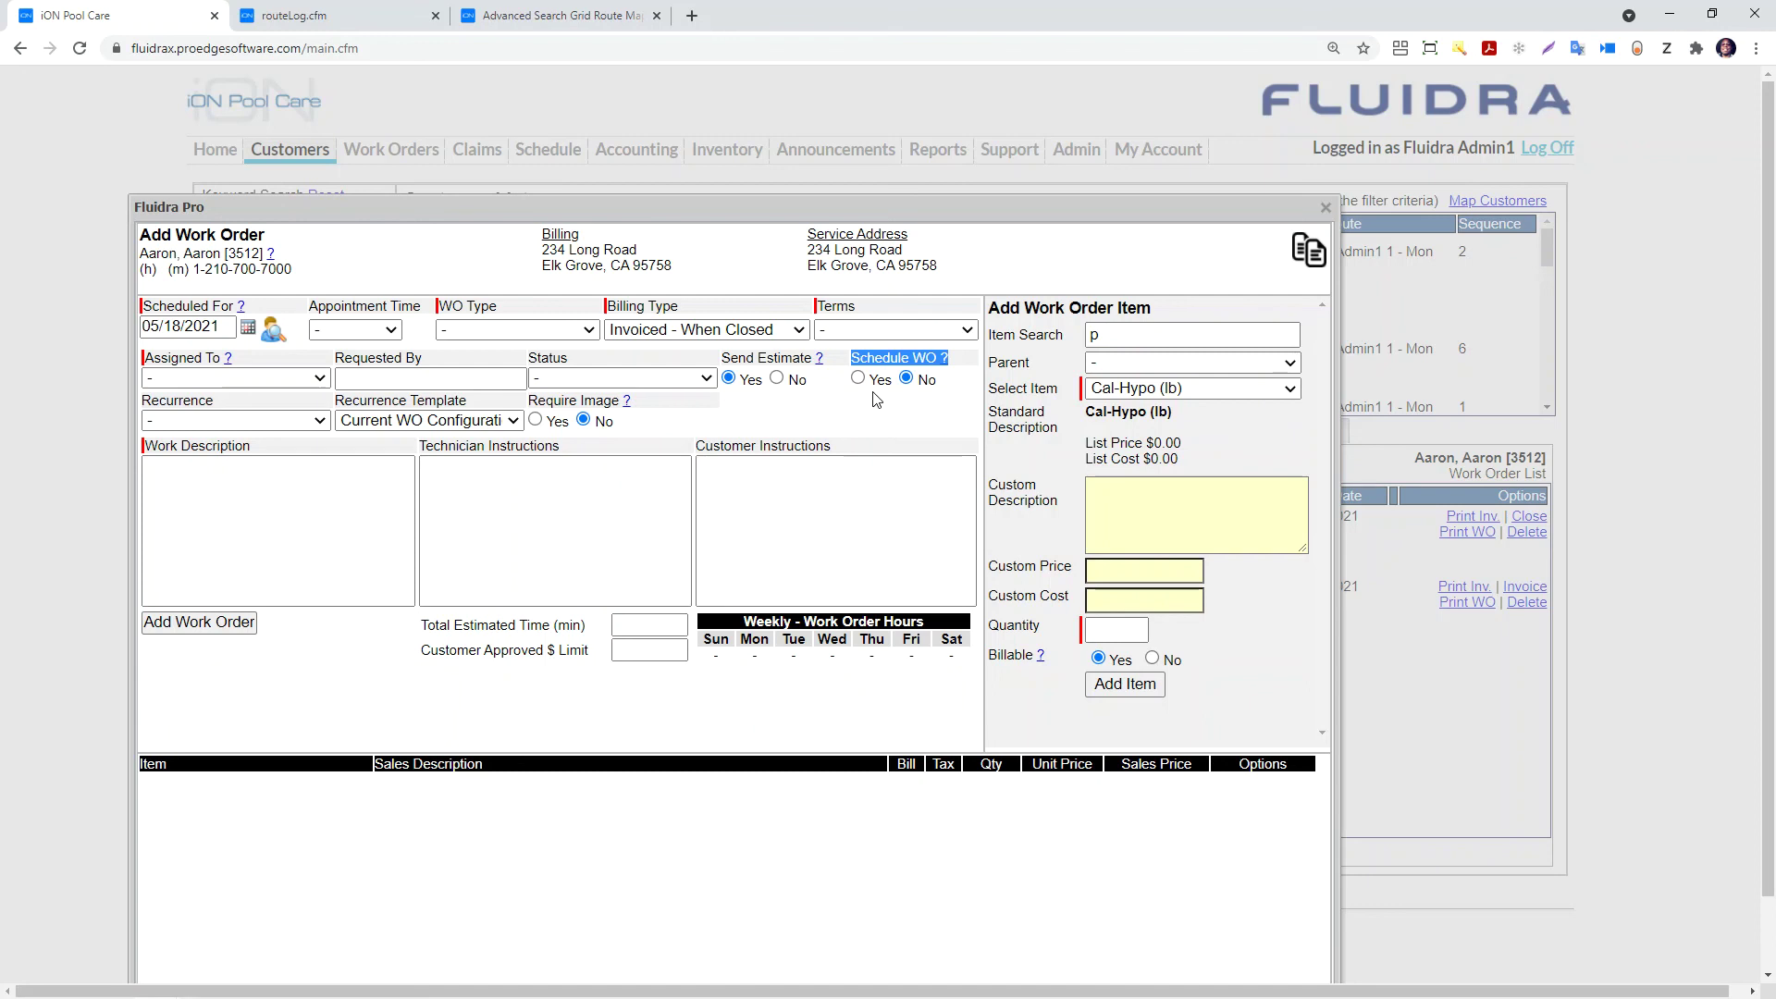
# Close the work order form and open the Schedule's Week of May 16, 2021 view.
pyautogui.click(1325, 207)
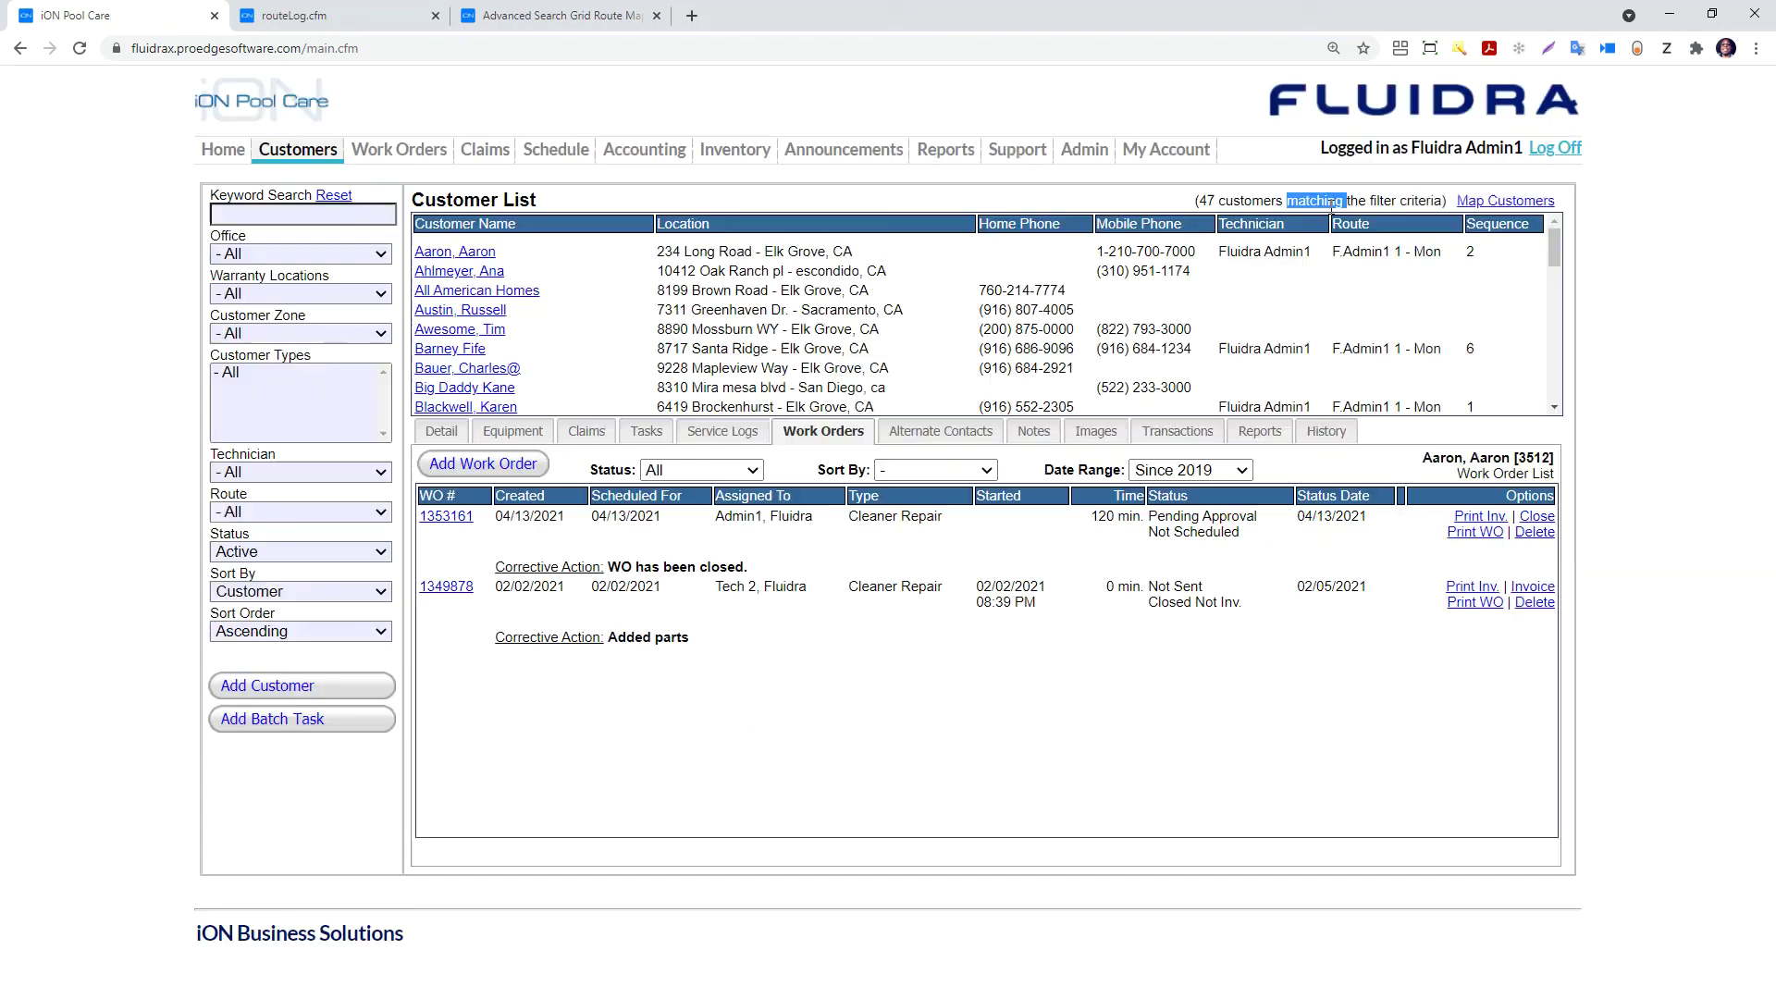
pyautogui.click(566, 156)
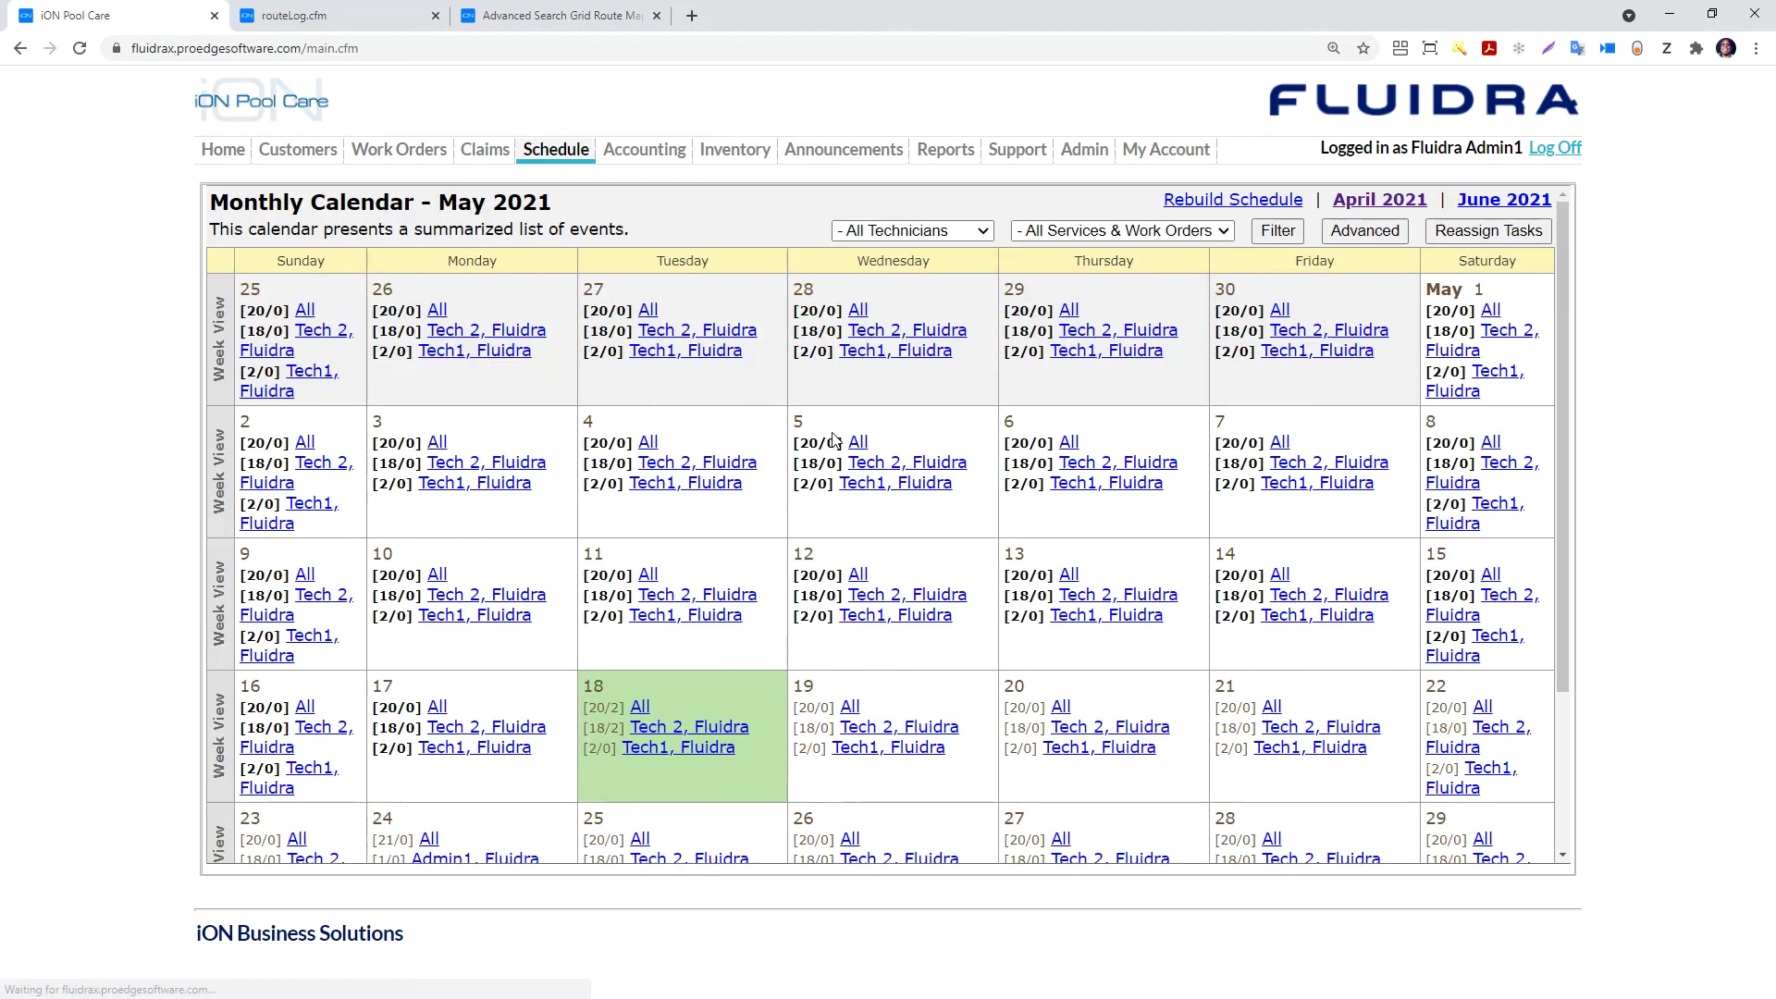
pyautogui.scroll(-1, 732, 625)
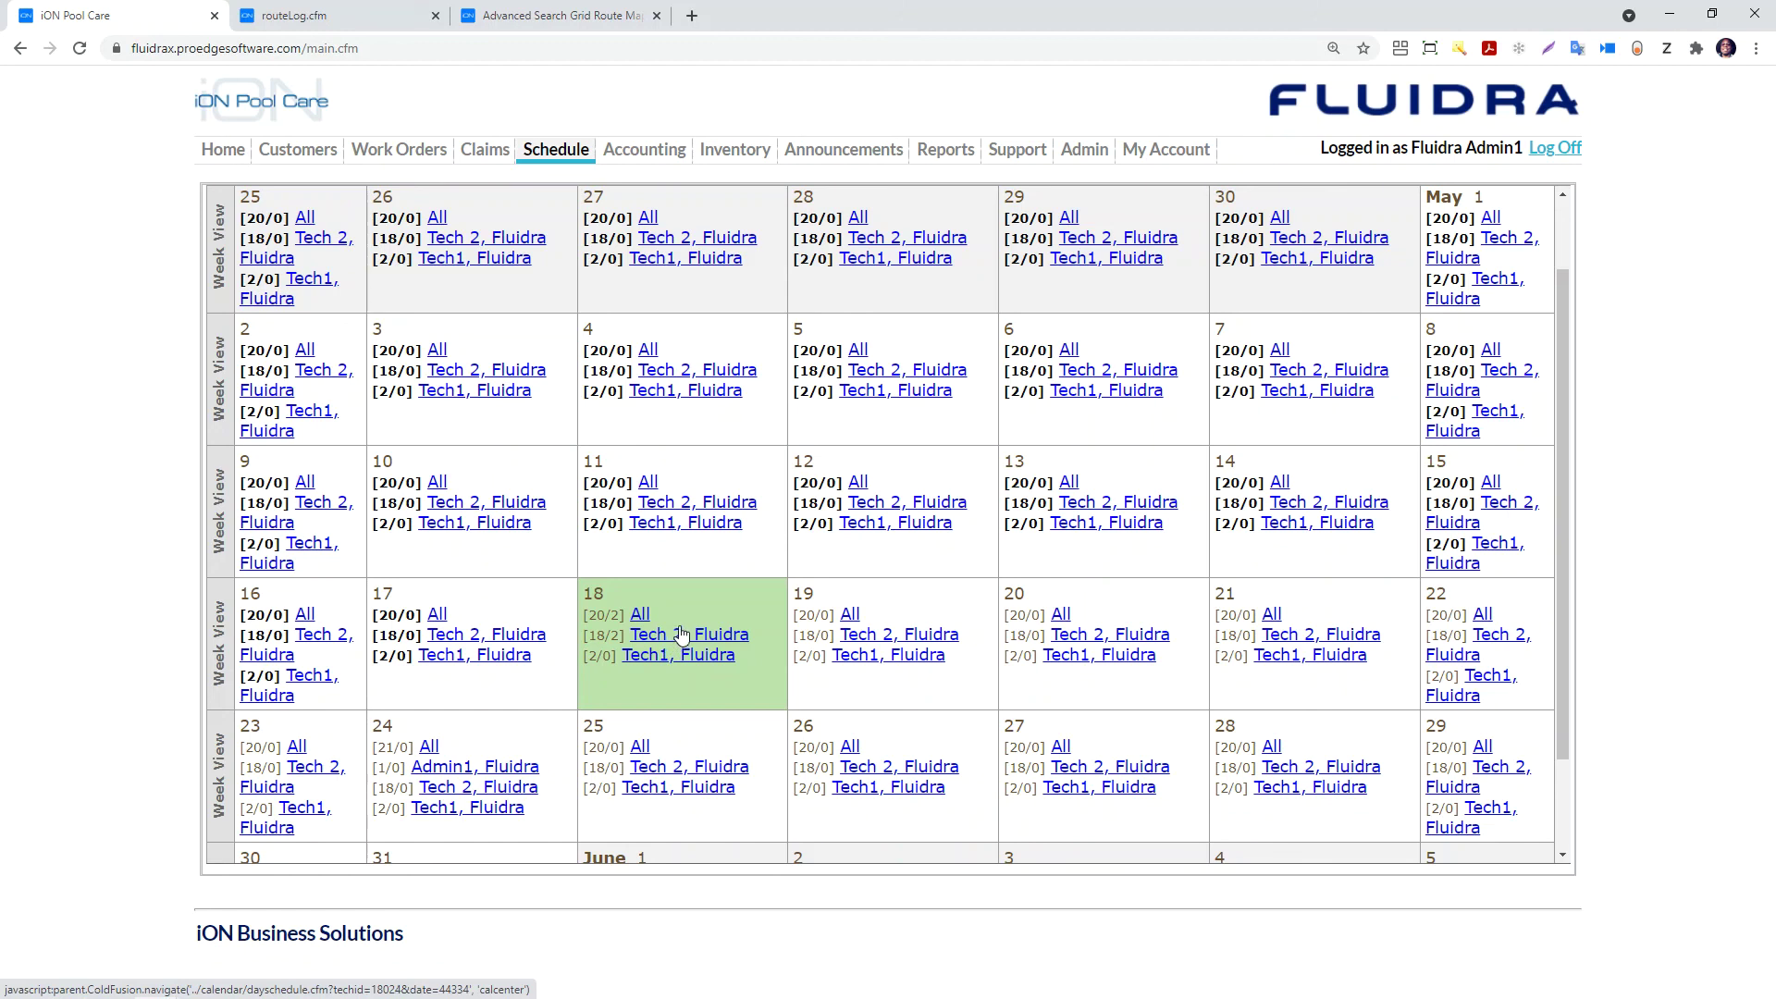
pyautogui.doubleClick(225, 640)
pyautogui.click(217, 620)
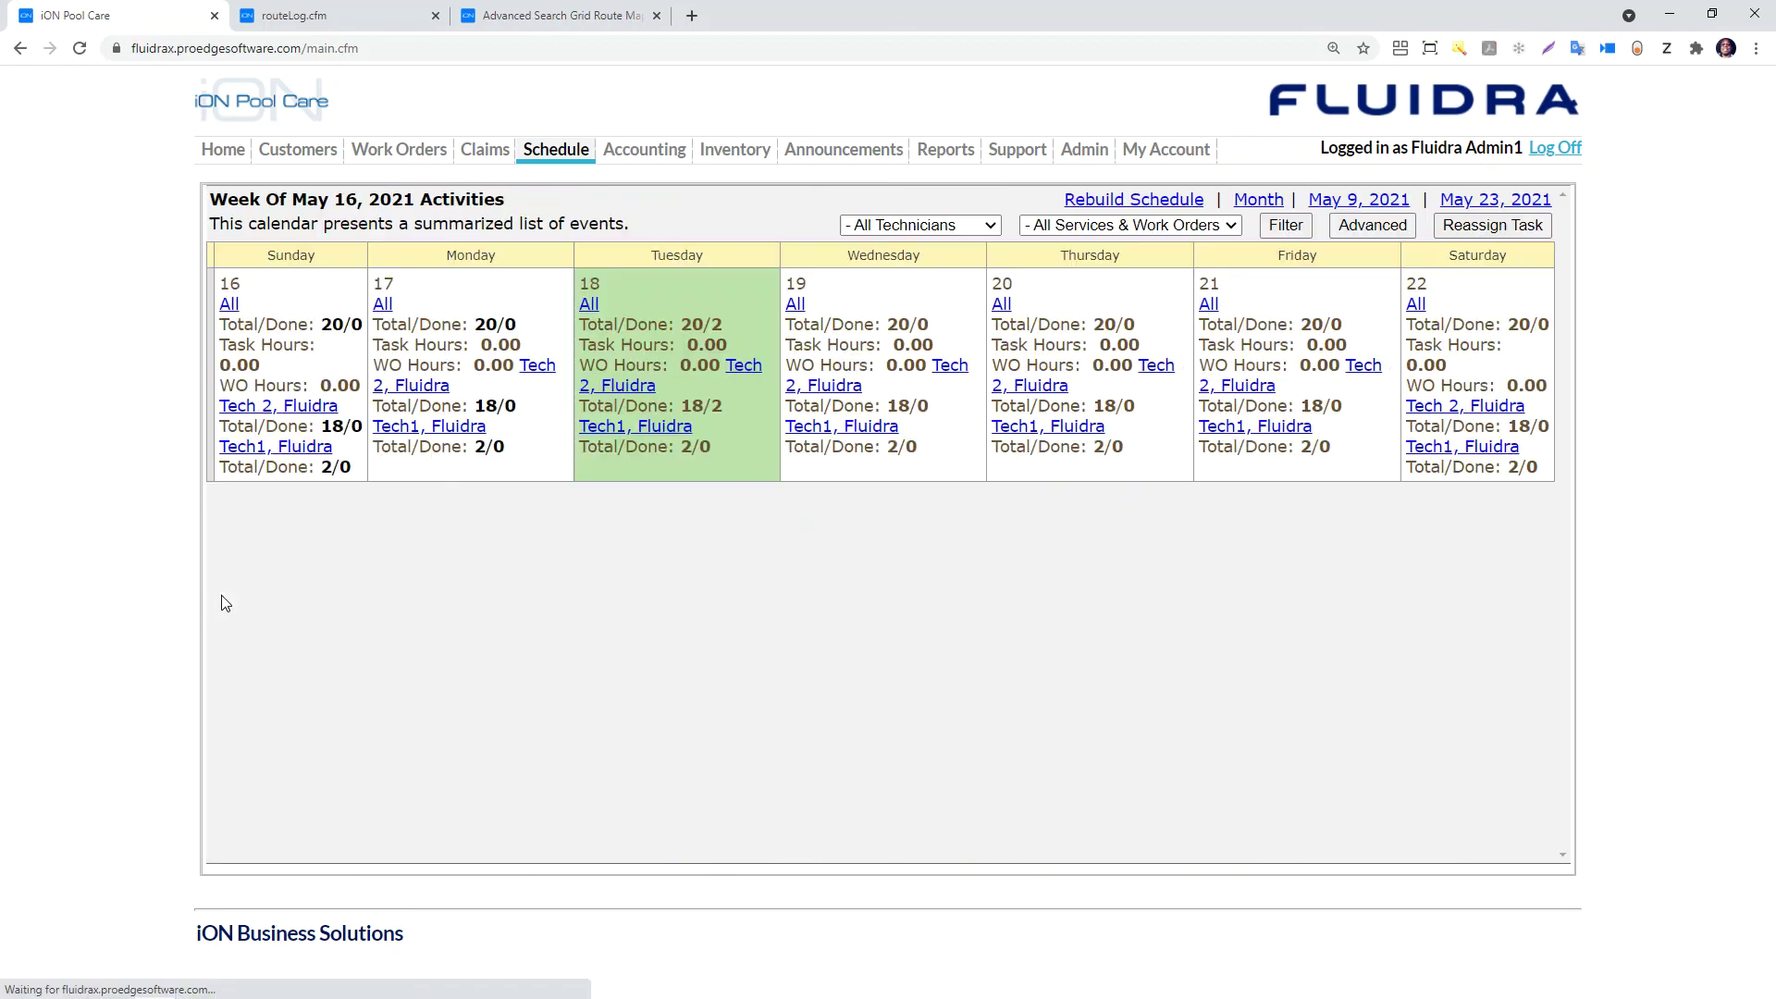